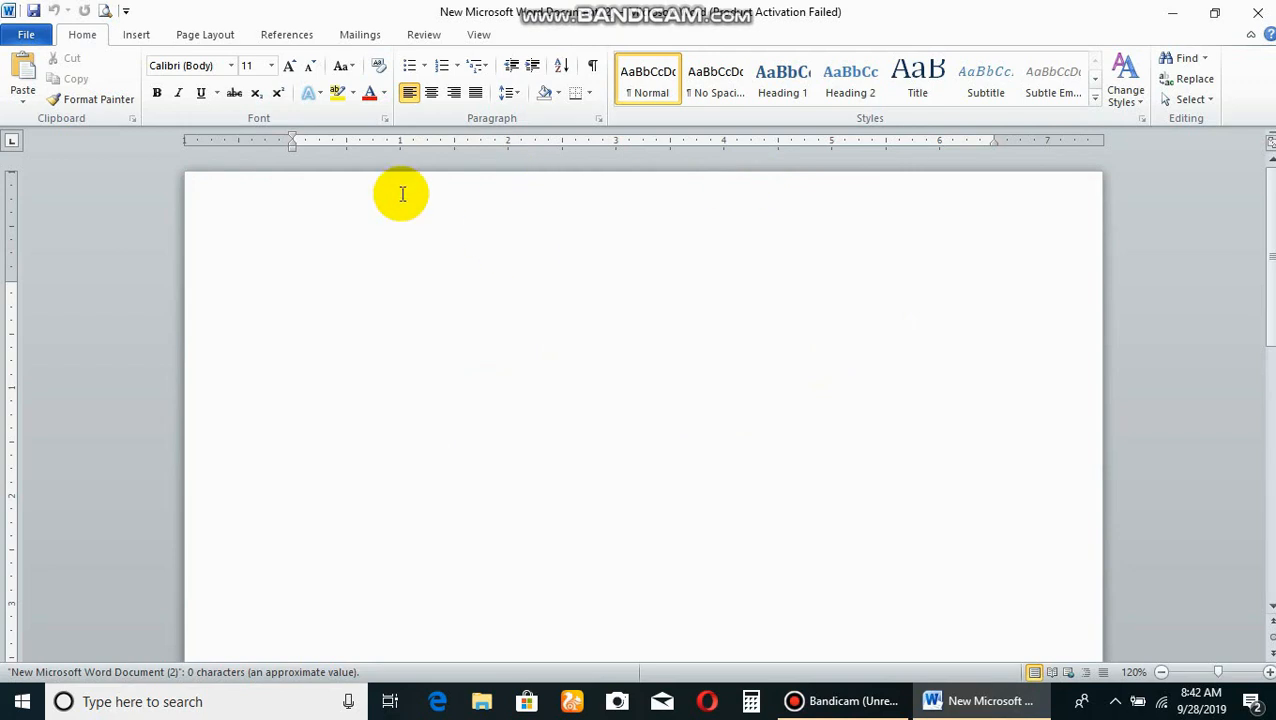
- Set the page to landscape orientation with Letter paper size, 8.5" x 11"
{"action": "left_click", "coordinate": [826, 524]}
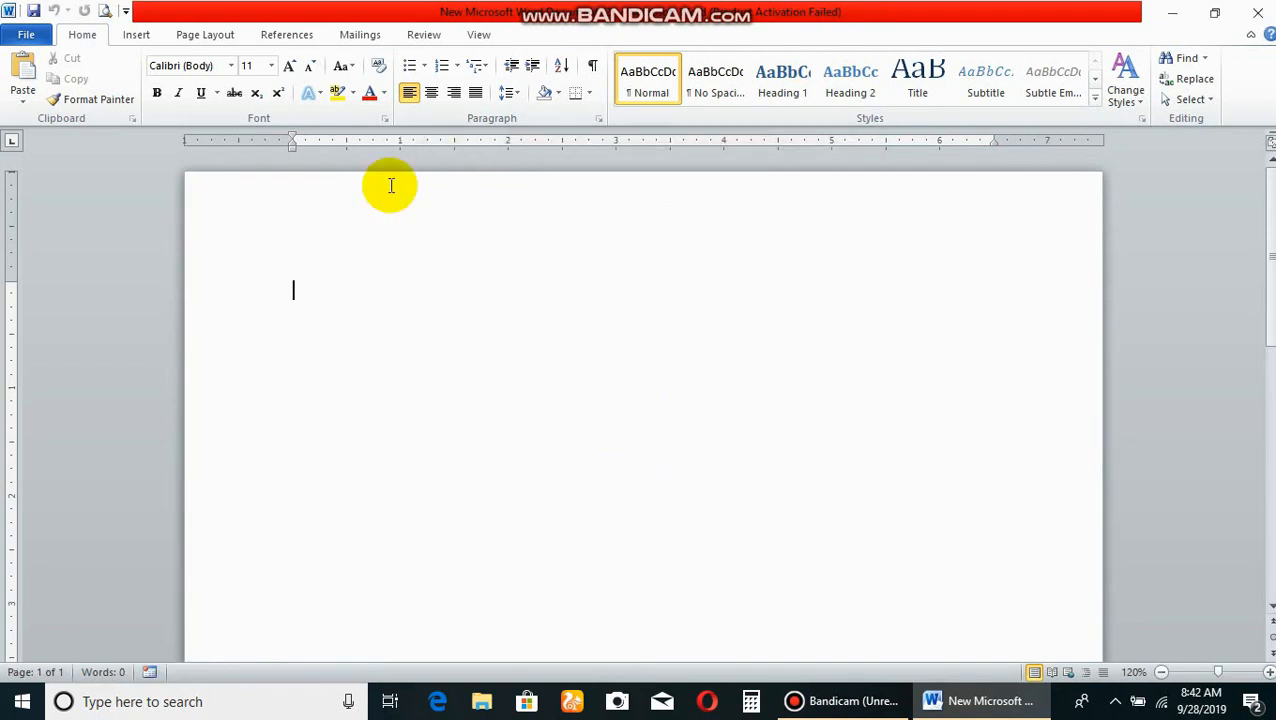
{"action": "left_click", "coordinate": [210, 34]}
{"action": "left_click", "coordinate": [190, 92]}
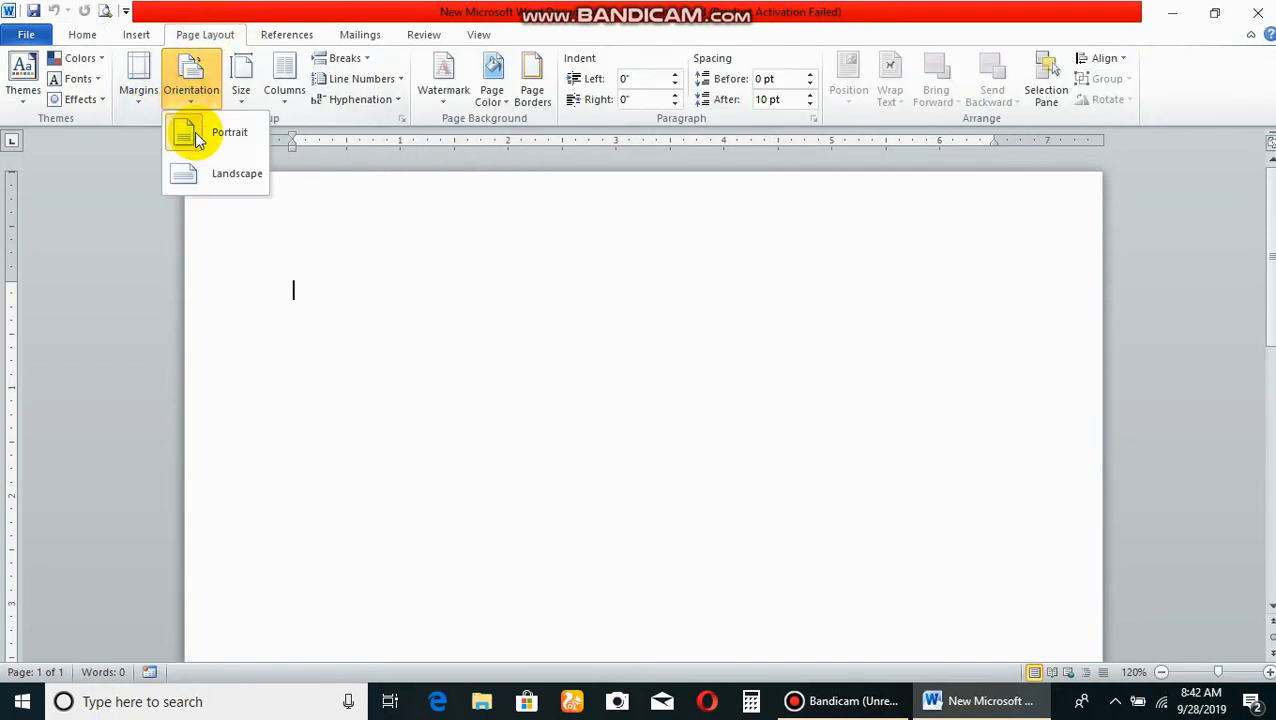
{"action": "left_click", "coordinate": [208, 175]}
{"action": "left_click", "coordinate": [241, 90]}
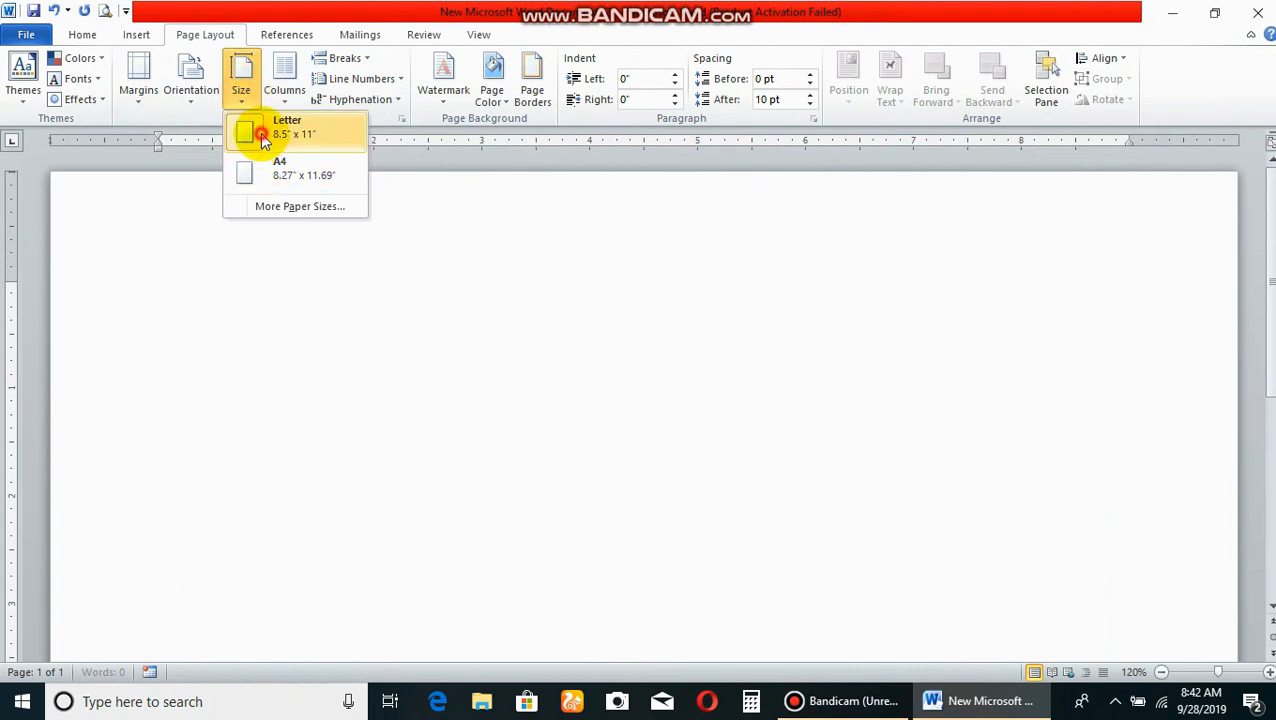
{"action": "left_click", "coordinate": [260, 133]}
- Insert a table with 11 columns and 2 rows
{"action": "left_click", "coordinate": [128, 33]}
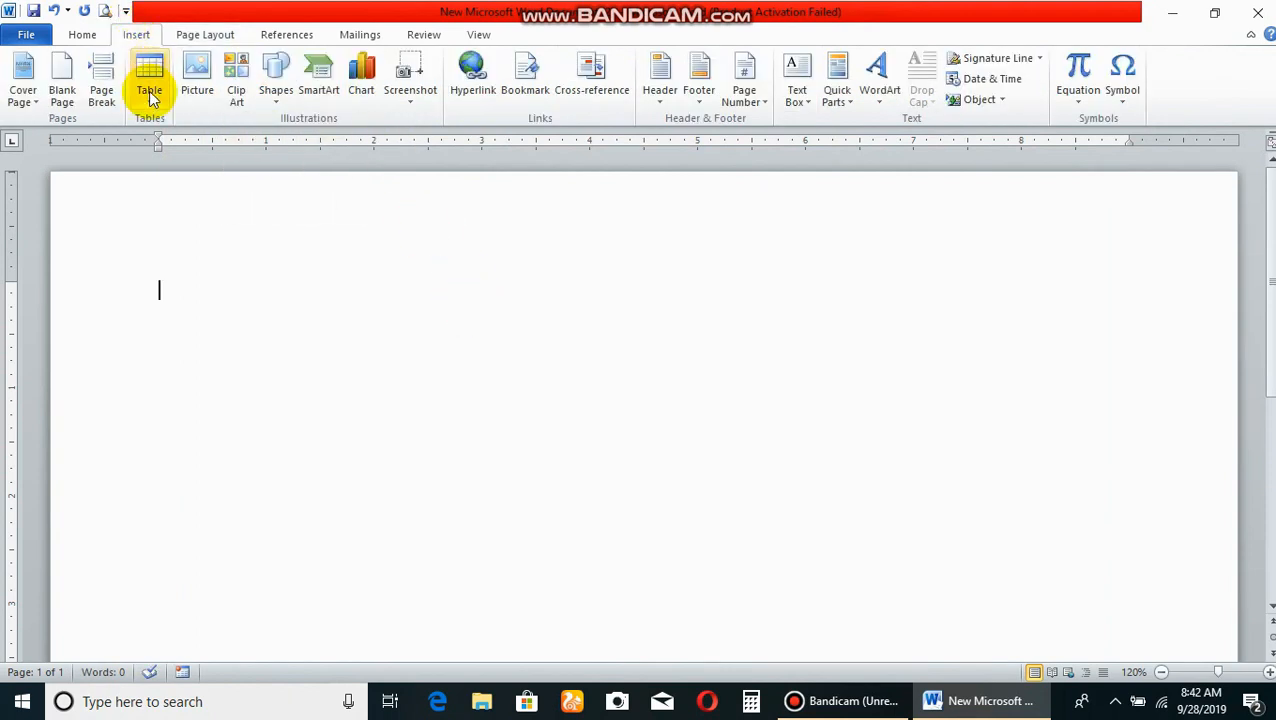
{"action": "left_click", "coordinate": [147, 80]}
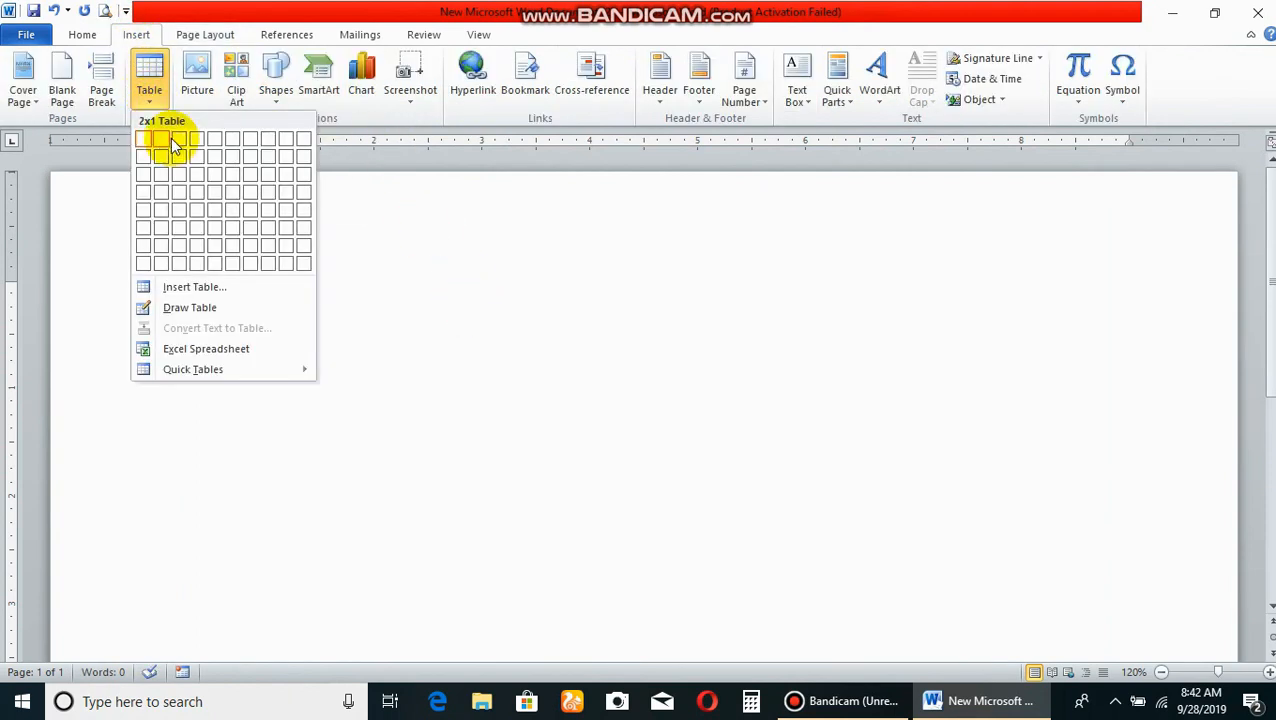
{"action": "left_click", "coordinate": [194, 287]}
{"action": "key", "text": "BackSpace"}
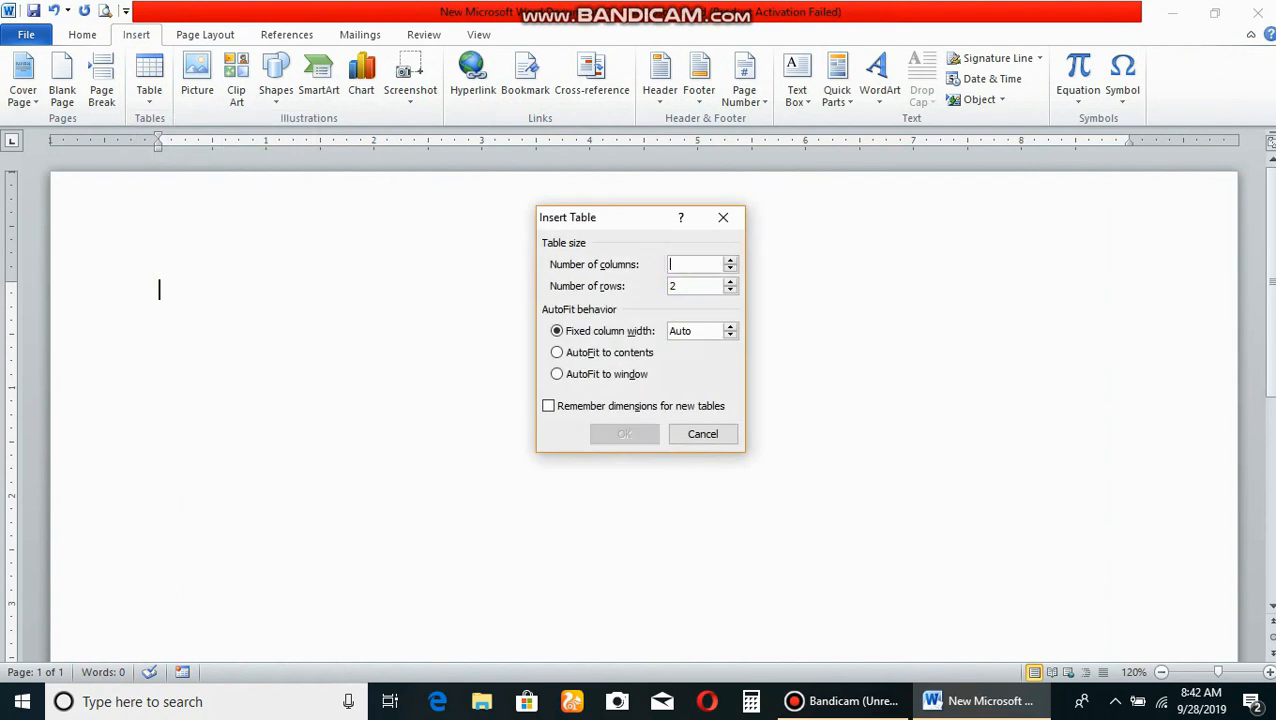
{"action": "left_click", "coordinate": [624, 434]}
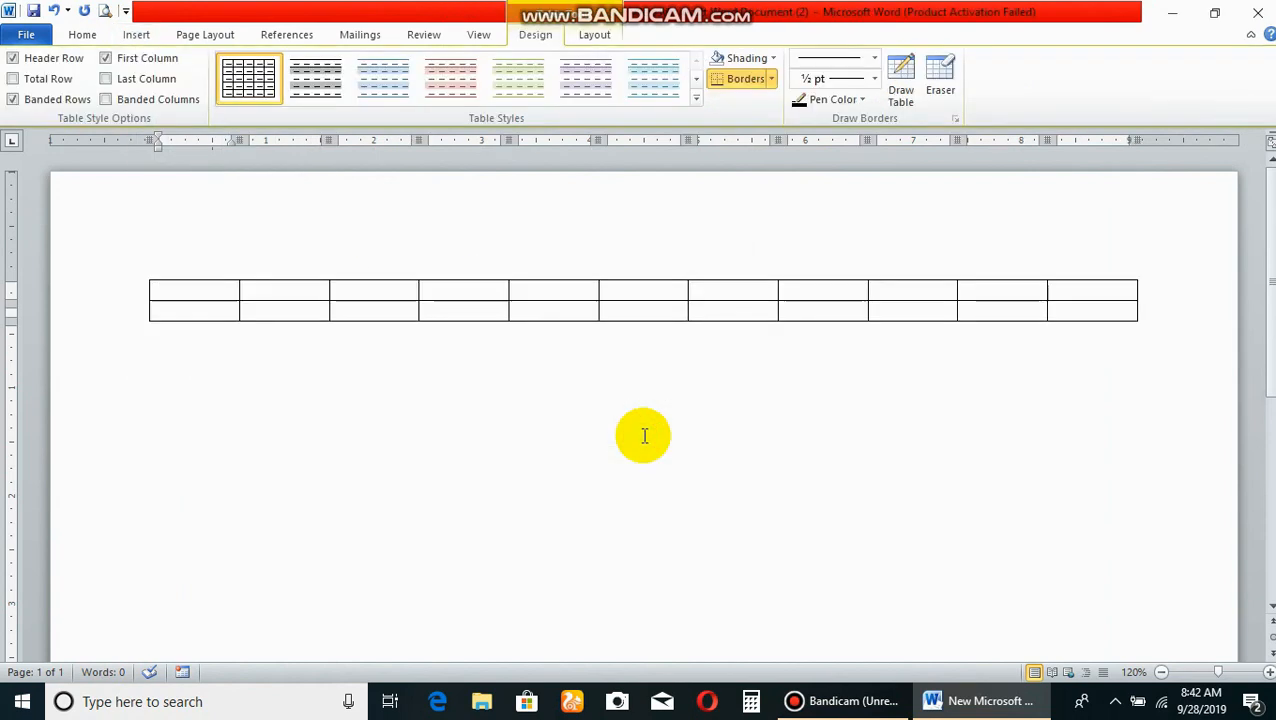
- Merge the first five cells of the table's top row, and merge its last five cells as well
{"action": "left_click", "coordinate": [211, 287]}
{"action": "left_click_drag", "start_coordinate": [211, 287], "coordinate": [575, 288]}
{"action": "left_click", "coordinate": [594, 34]}
{"action": "left_click", "coordinate": [385, 88]}
{"action": "left_click_drag", "start_coordinate": [739, 294], "coordinate": [1090, 292]}
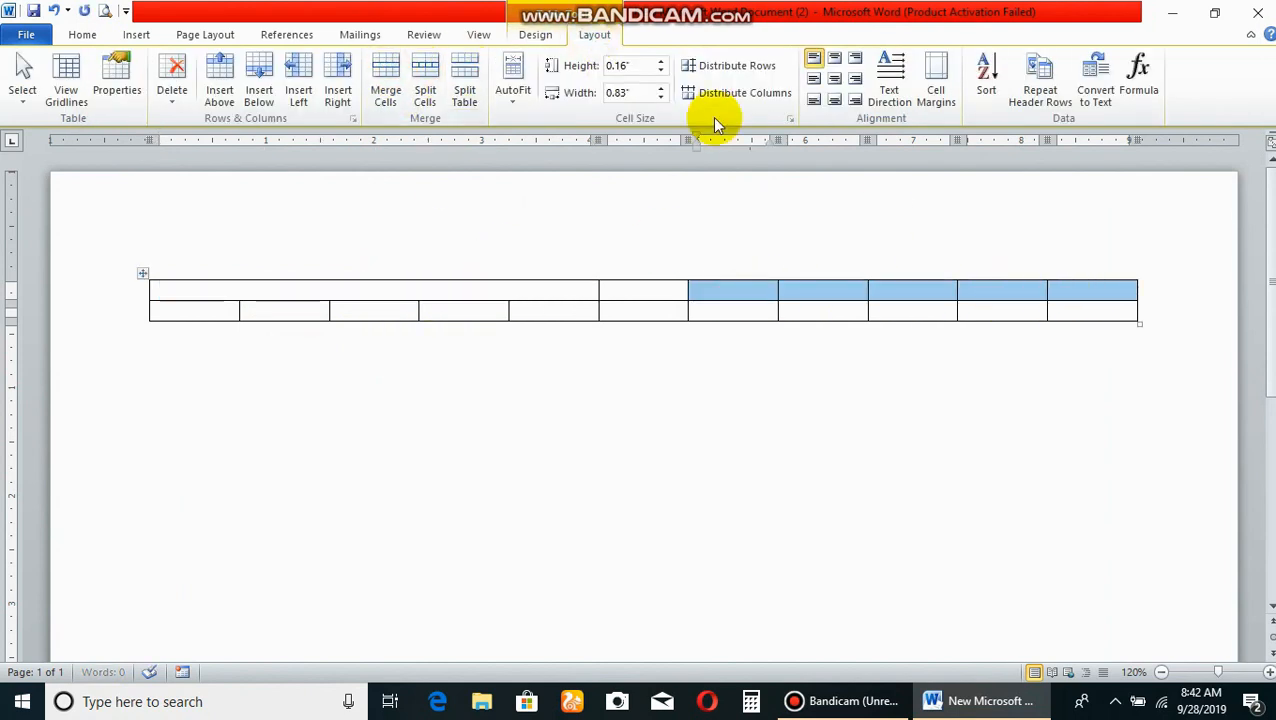
{"action": "left_click", "coordinate": [385, 88]}
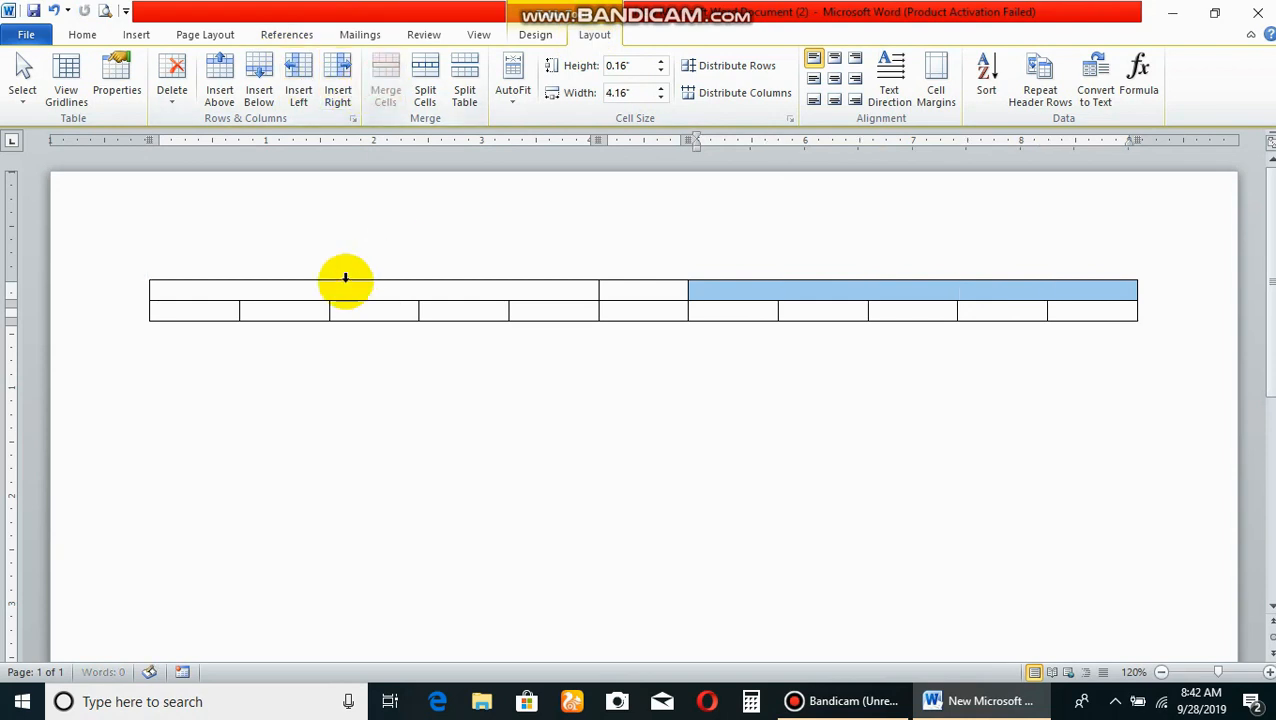
- Enter "Al-Madina Electronics" in the first merged cell, with the shop's address on a second line
{"action": "left_click", "coordinate": [223, 302]}
{"action": "left_click", "coordinate": [223, 296]}
{"action": "type", "text": "Al-Madina Electronics"}
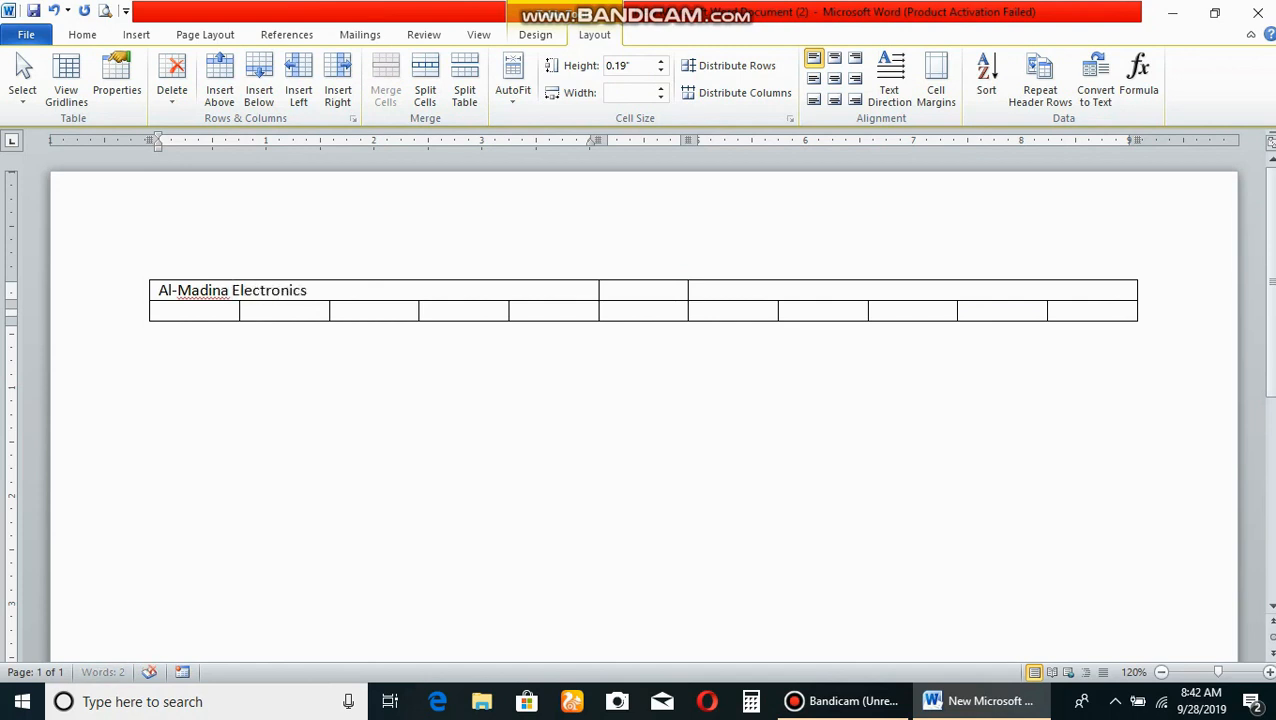
{"action": "key", "text": "Return"}
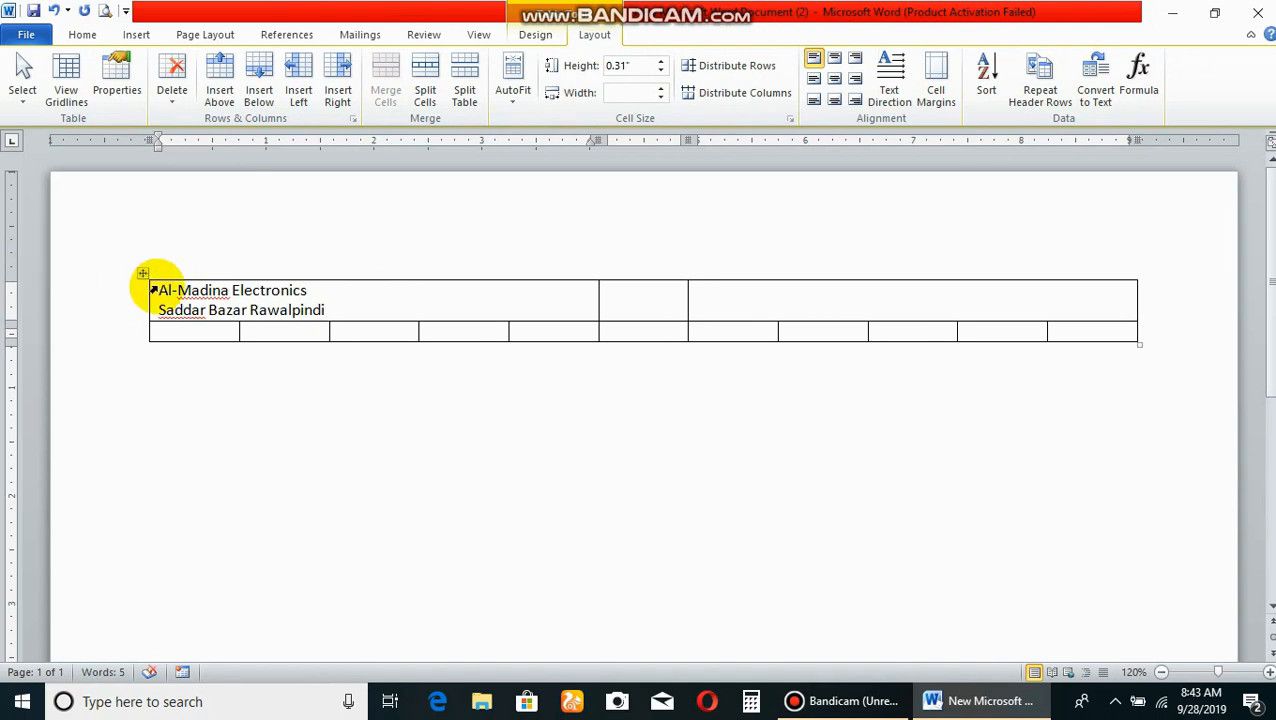
- Format "Al-Madina Electronics" in Berlin Sans FB Demi at size 28
{"action": "left_click_drag", "start_coordinate": [160, 290], "coordinate": [299, 289]}
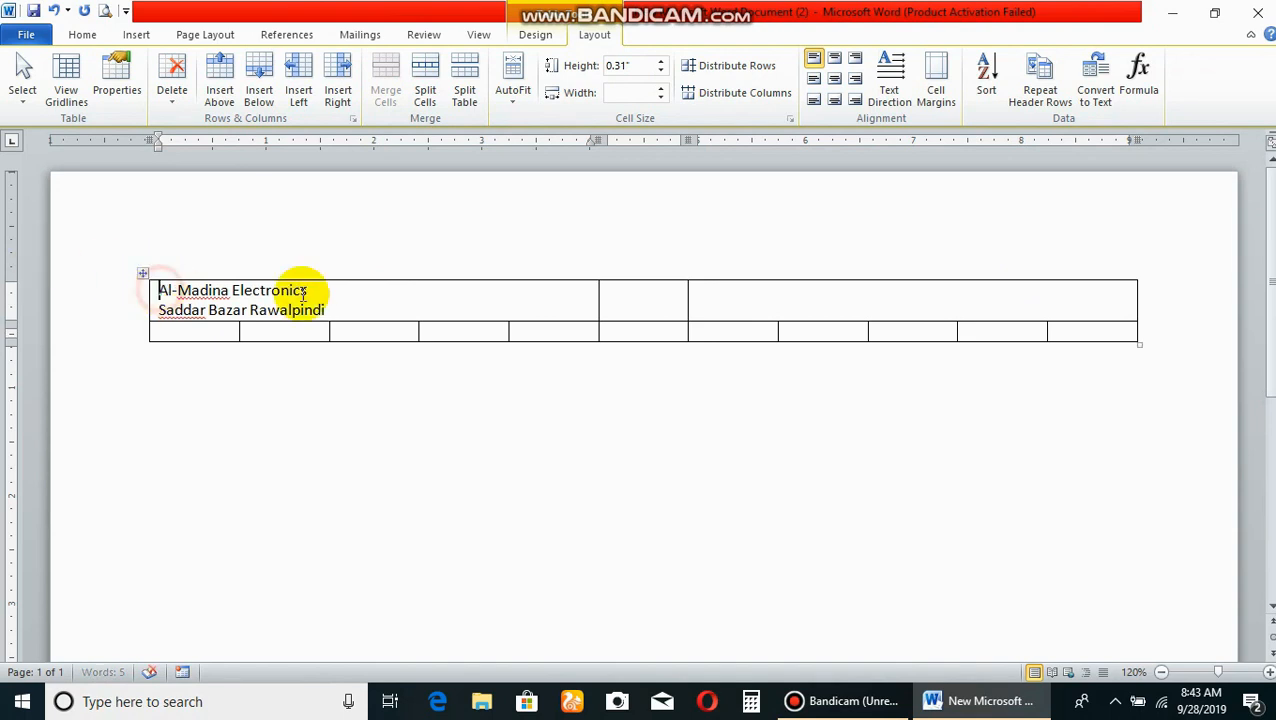
{"action": "left_click", "coordinate": [82, 34]}
{"action": "left_click", "coordinate": [270, 65]}
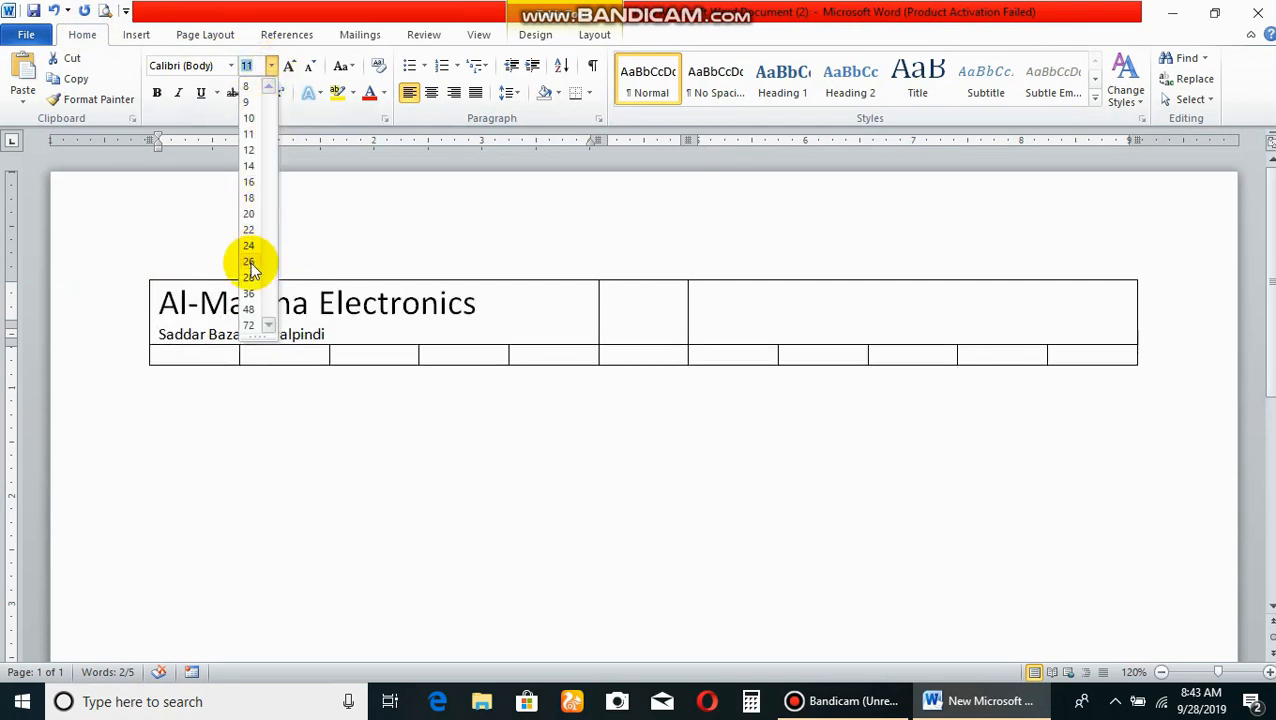
{"action": "left_click", "coordinate": [249, 279]}
{"action": "left_click", "coordinate": [231, 65]}
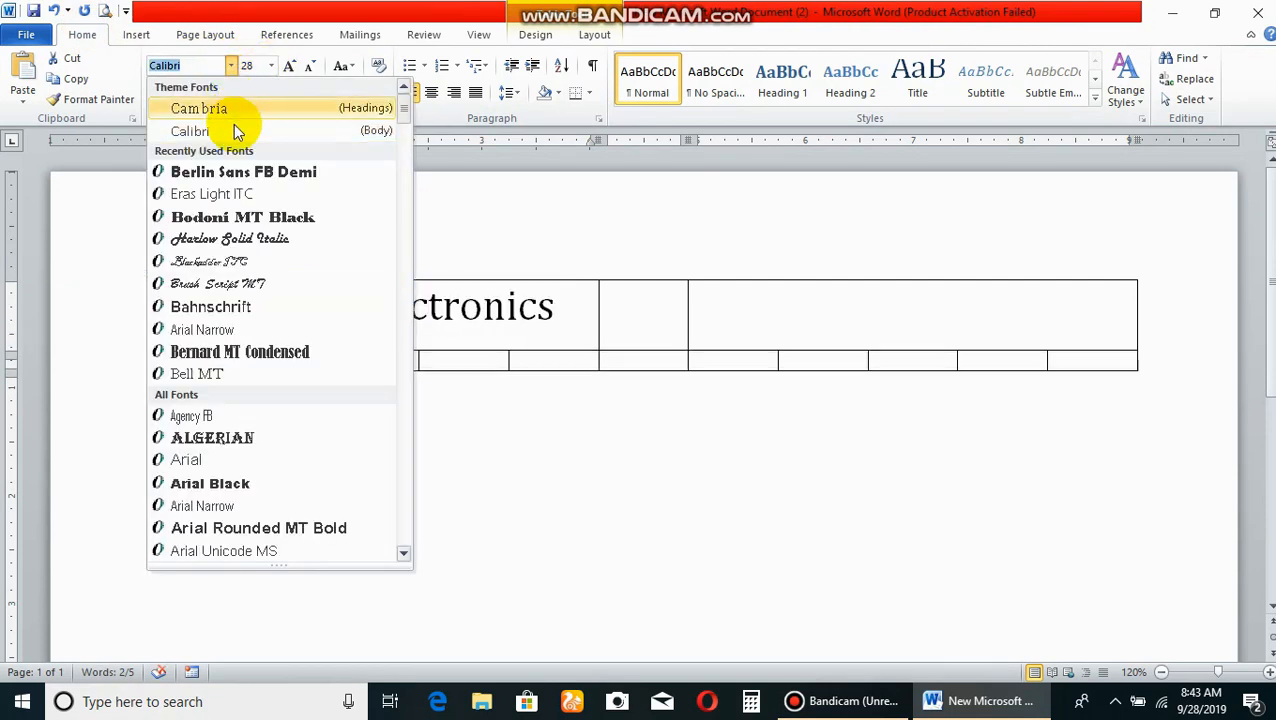
{"action": "left_click", "coordinate": [232, 172]}
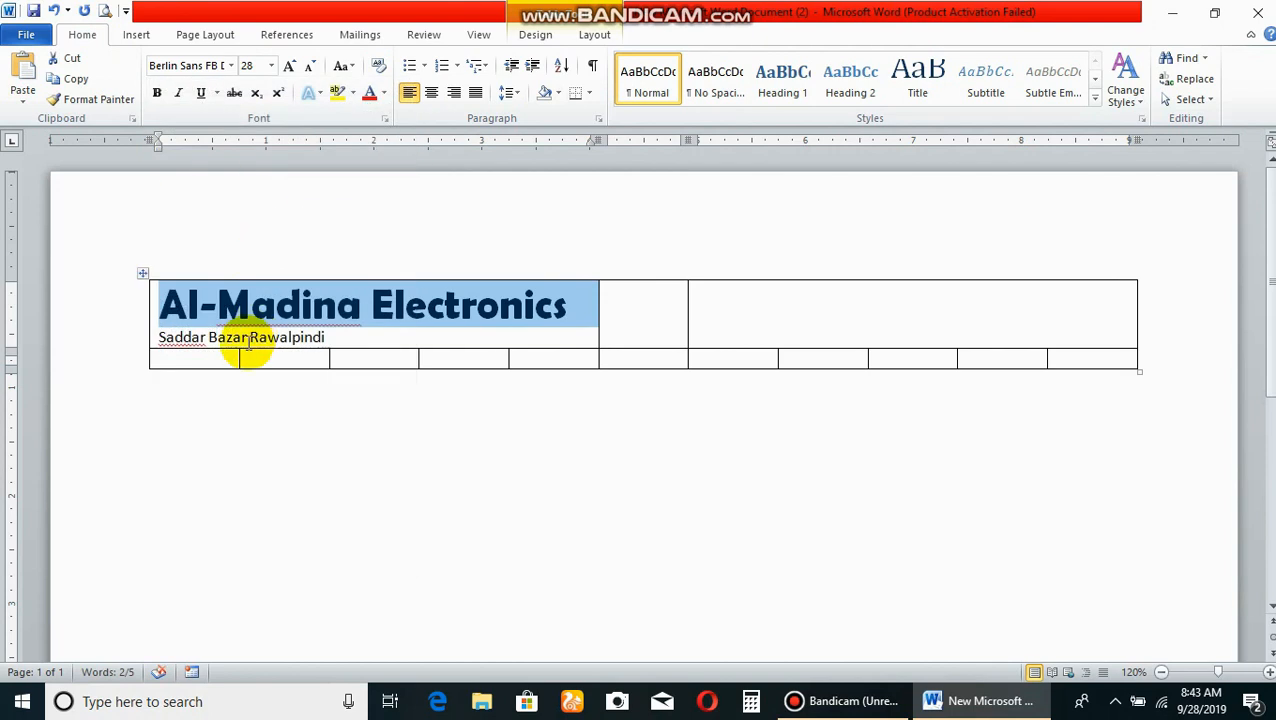
- Center the shop name and the address line, and set the address line to size 14
{"action": "left_click", "coordinate": [240, 340]}
{"action": "left_click_drag", "start_coordinate": [330, 337], "coordinate": [160, 337]}
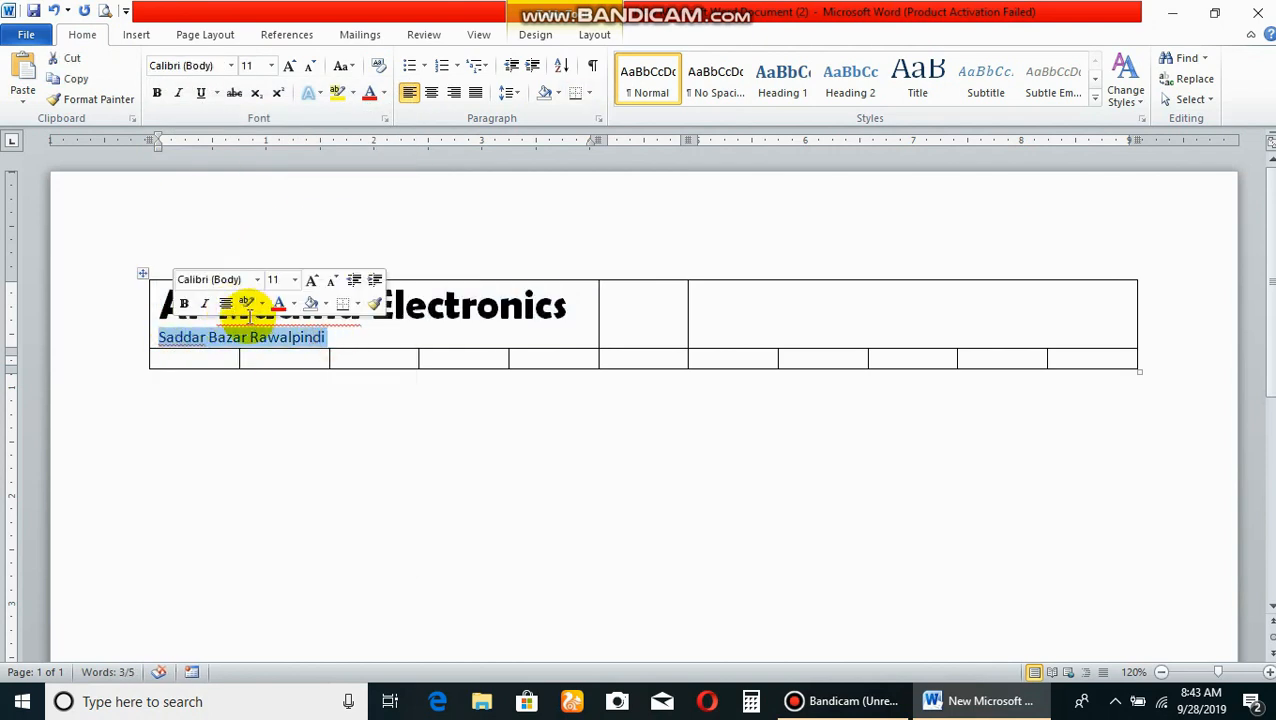
{"action": "left_click", "coordinate": [431, 92]}
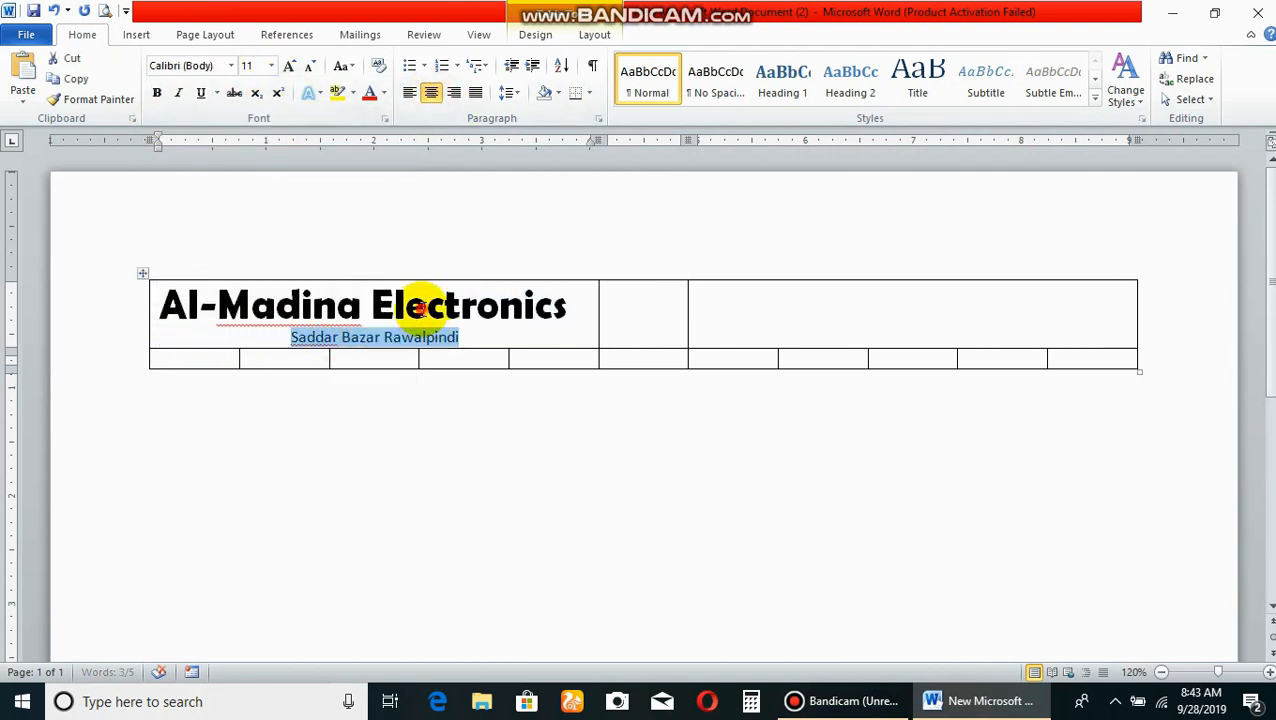
{"action": "left_click", "coordinate": [428, 305]}
{"action": "left_click", "coordinate": [431, 92]}
{"action": "left_click_drag", "start_coordinate": [458, 337], "coordinate": [288, 337]}
{"action": "left_click", "coordinate": [271, 66]}
{"action": "left_click", "coordinate": [249, 165]}
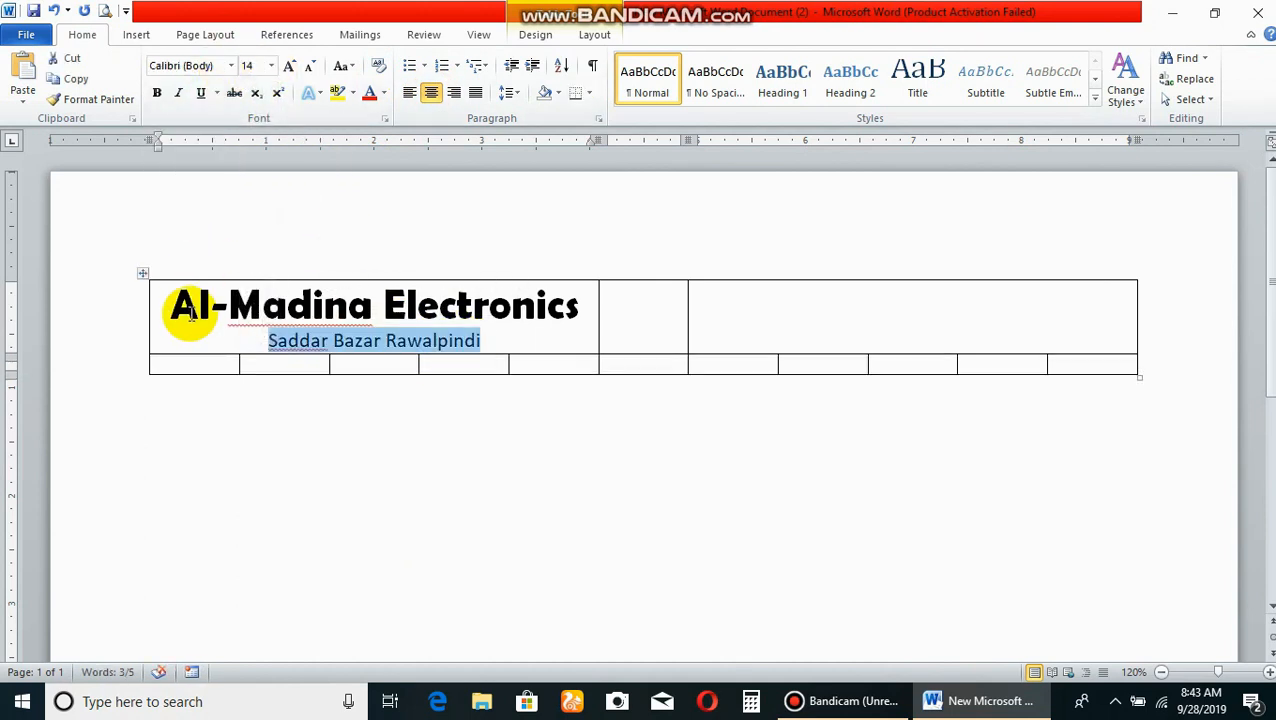
- Shade the shop heading cell with the darkest red theme color
{"action": "left_click", "coordinate": [160, 297]}
{"action": "left_click_drag", "start_coordinate": [160, 297], "coordinate": [480, 340]}
{"action": "left_click", "coordinate": [594, 35]}
{"action": "left_click", "coordinate": [537, 35]}
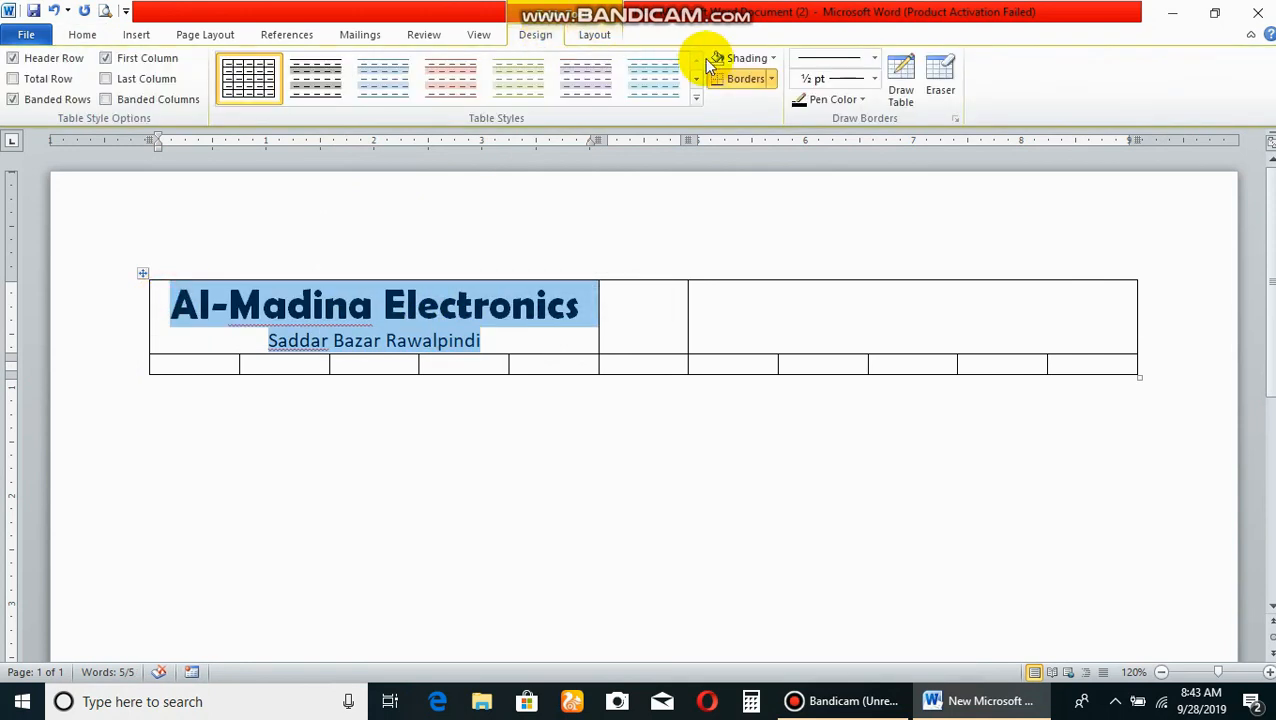
{"action": "left_click", "coordinate": [771, 58]}
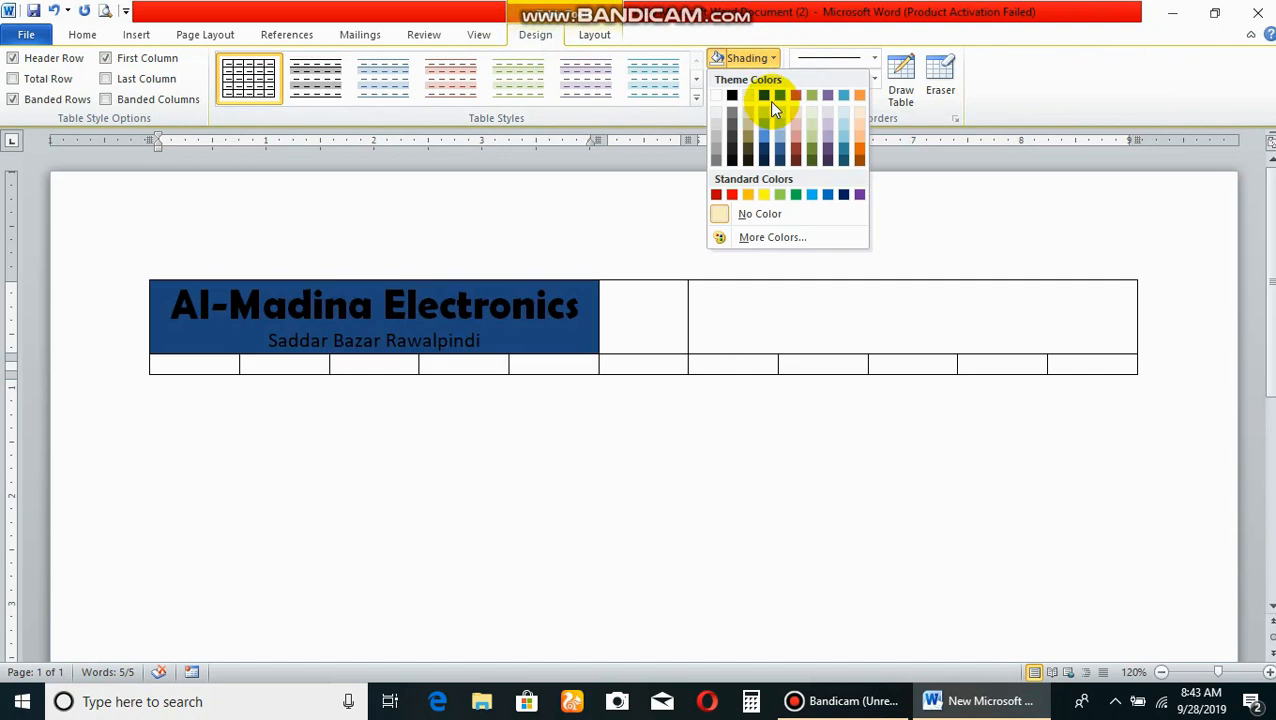
{"action": "left_click", "coordinate": [795, 158]}
- Underline the shop name "Al-Madina Electronics" in the shaded heading cell
{"action": "left_click_drag", "start_coordinate": [172, 305], "coordinate": [465, 305]}
{"action": "left_click", "coordinate": [82, 35]}
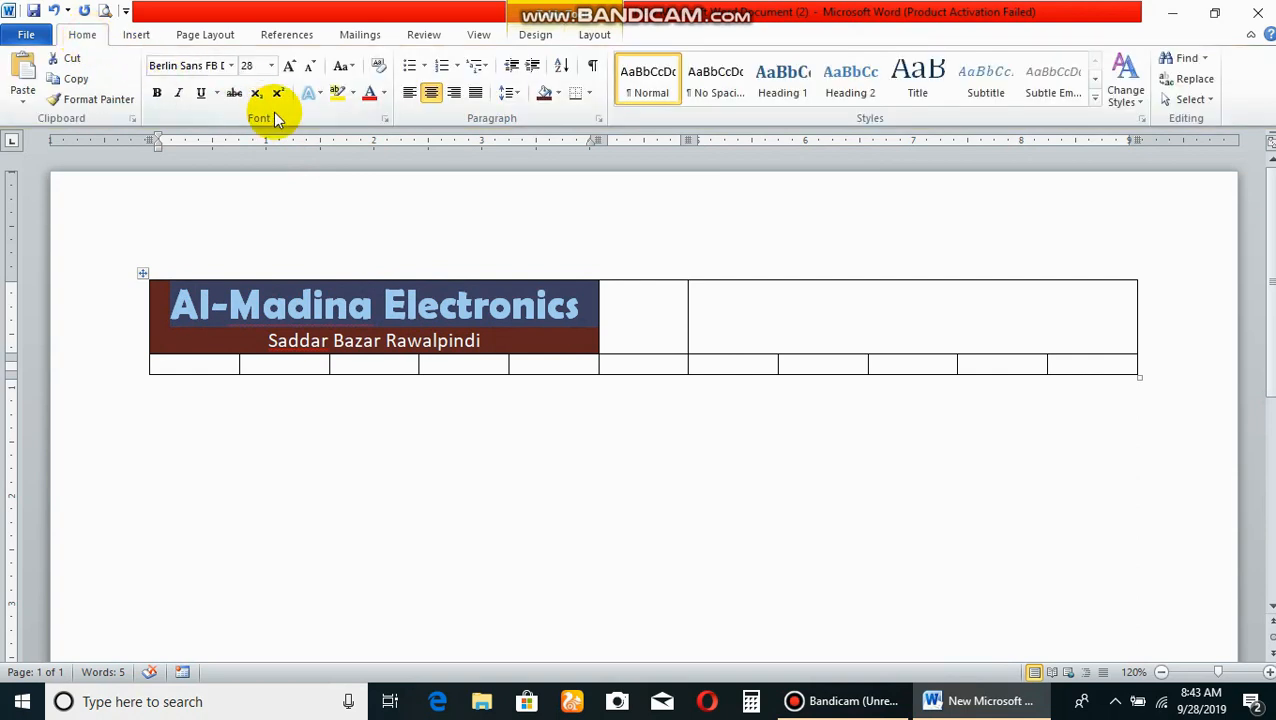
{"action": "left_click", "coordinate": [200, 92]}
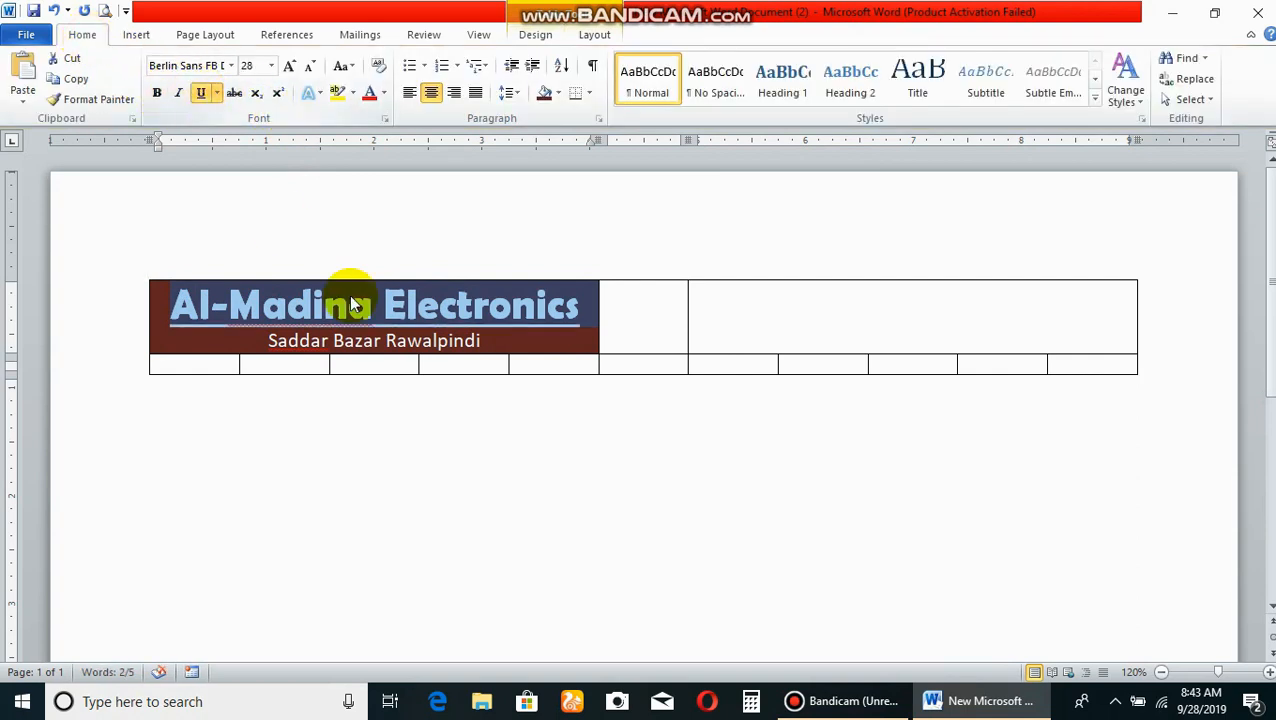
{"action": "left_click", "coordinate": [421, 345]}
- Add four more rows to the end of the table
{"action": "left_click_drag", "start_coordinate": [214, 366], "coordinate": [368, 372]}
{"action": "left_click", "coordinate": [368, 369]}
{"action": "key", "text": "Tab"}
{"action": "key", "text": "Tab"}
{"action": "key", "text": "Tab"}
{"action": "key", "text": "Tab"}
{"action": "key", "text": "Tab"}
{"action": "key", "text": "Tab"}
{"action": "key", "text": "Tab"}
{"action": "key", "text": "Tab"}
{"action": "key", "text": "Tab"}
{"action": "key", "text": "Tab"}
{"action": "key", "text": "Tab"}
{"action": "key", "text": "Tab"}
{"action": "key", "text": "Tab"}
{"action": "key", "text": "Tab"}
{"action": "key", "text": "Tab"}
{"action": "key", "text": "Tab"}
{"action": "key", "text": "Tab"}
{"action": "key", "text": "Tab"}
{"action": "key", "text": "Tab"}
{"action": "key", "text": "Tab"}
- Merge the first five cells of the row directly below the shop heading
{"action": "left_click_drag", "start_coordinate": [228, 363], "coordinate": [521, 364]}
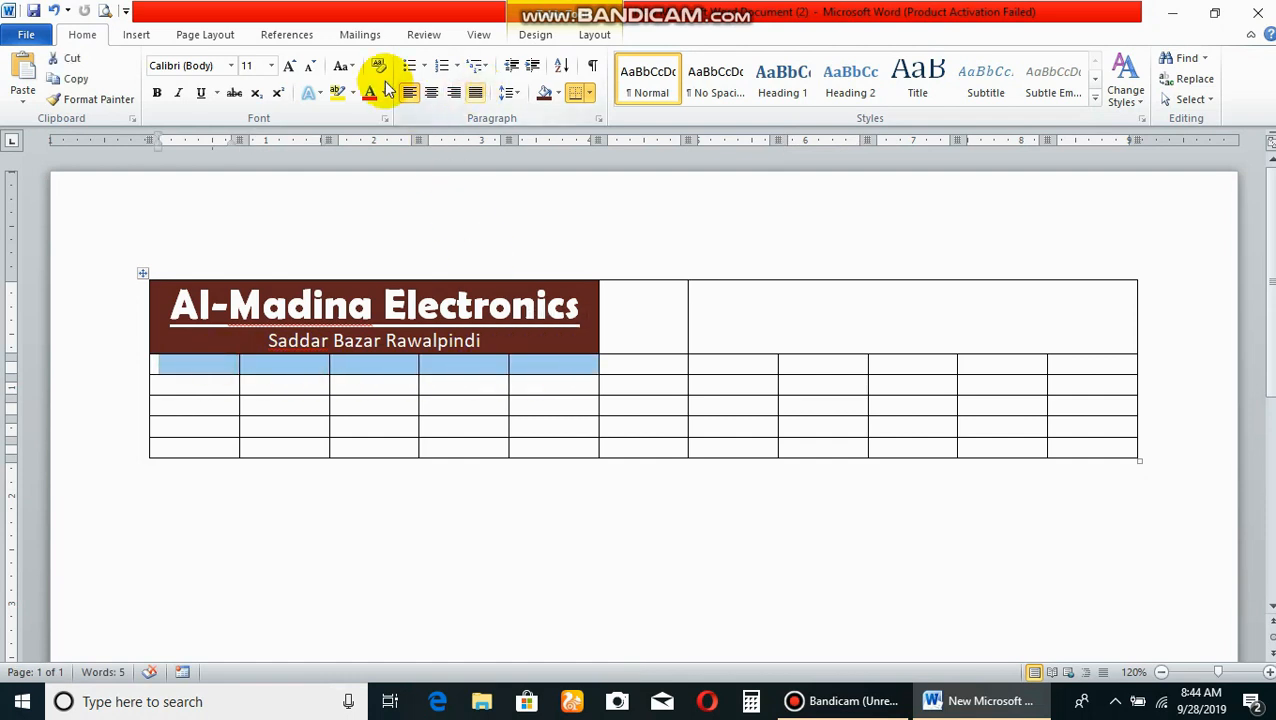
{"action": "left_click", "coordinate": [594, 36]}
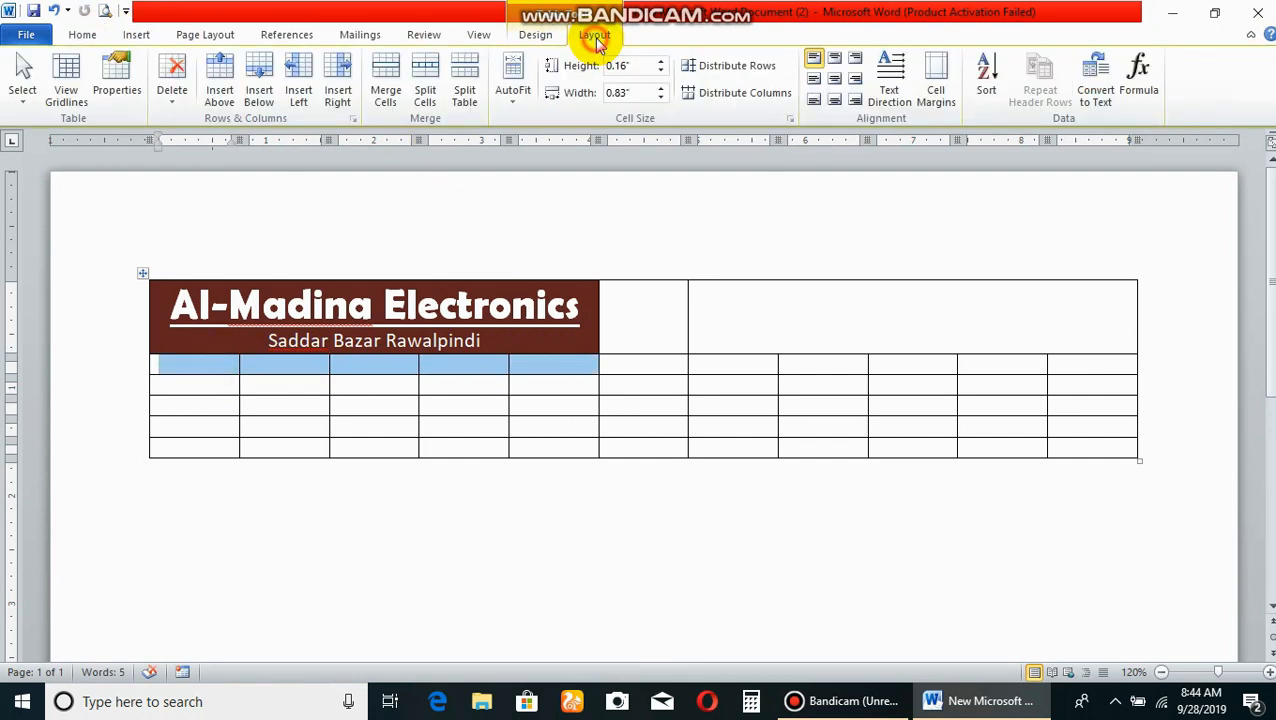
{"action": "left_click", "coordinate": [385, 82]}
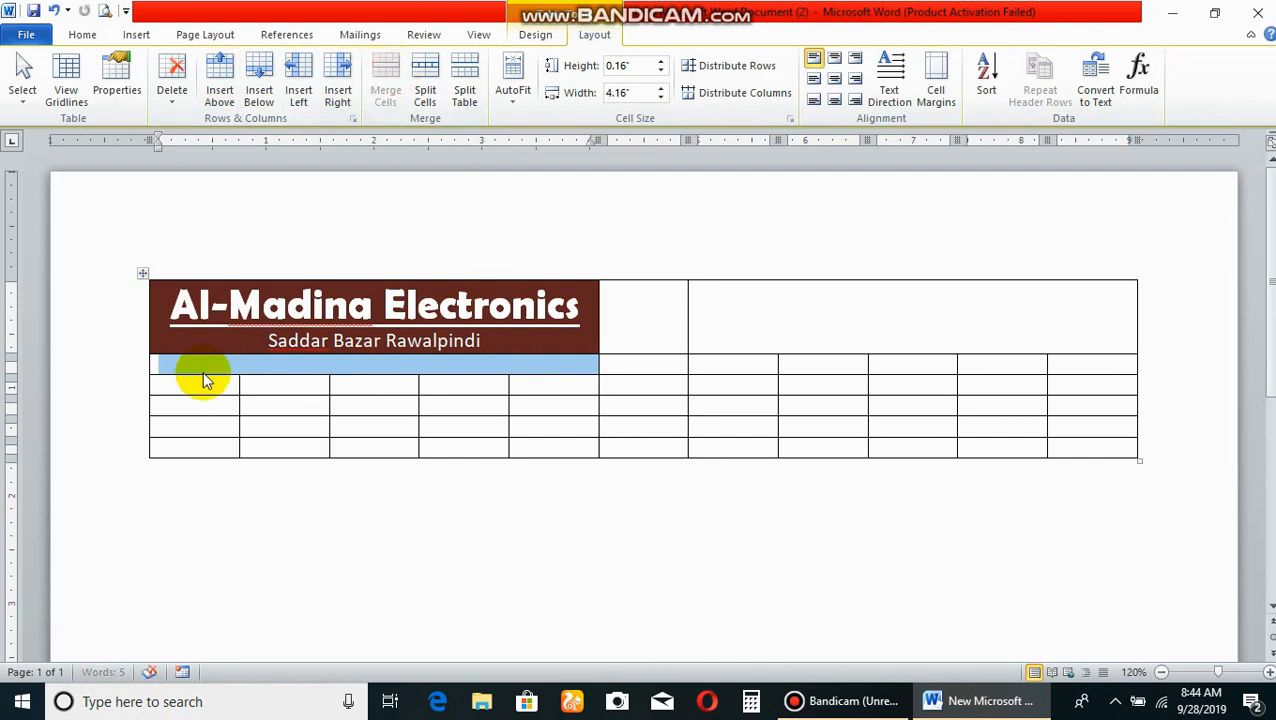
{"action": "left_click_drag", "start_coordinate": [203, 385], "coordinate": [509, 375]}
- Enter a right-aligned "Date" label with a dotted blank in the merged cell, followed by a new line
{"action": "left_click", "coordinate": [512, 363]}
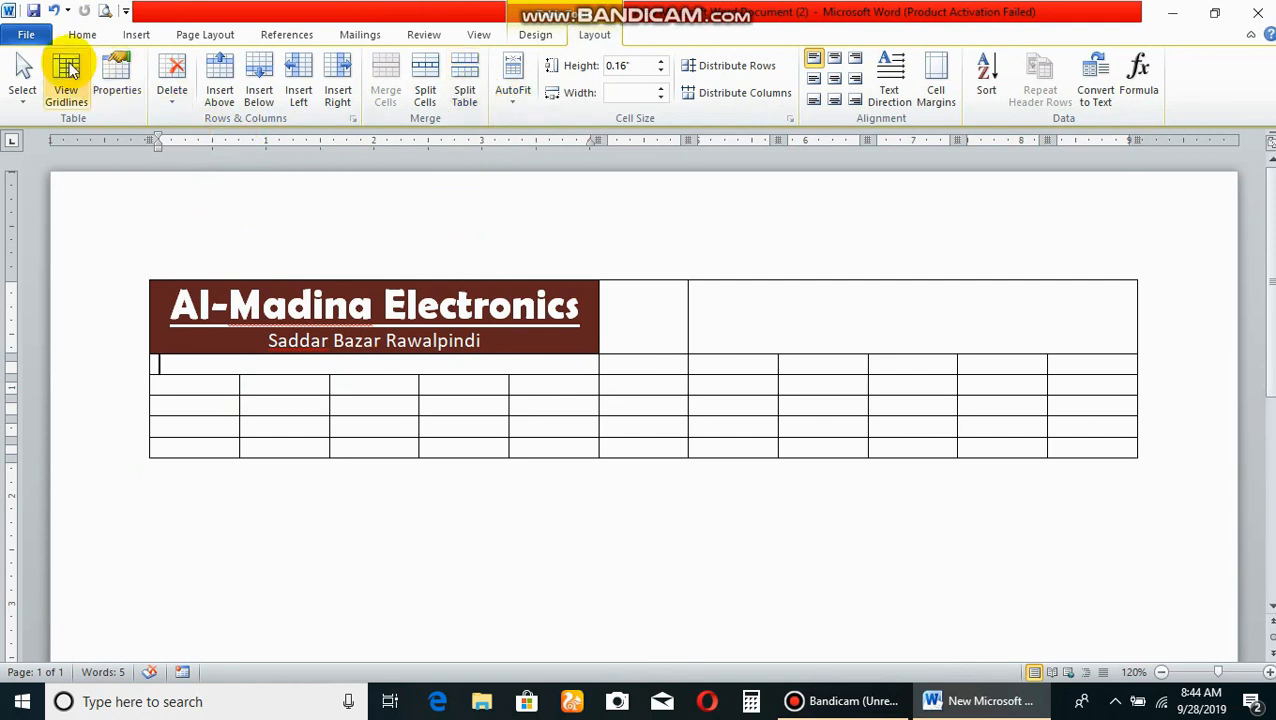
{"action": "left_click", "coordinate": [78, 38]}
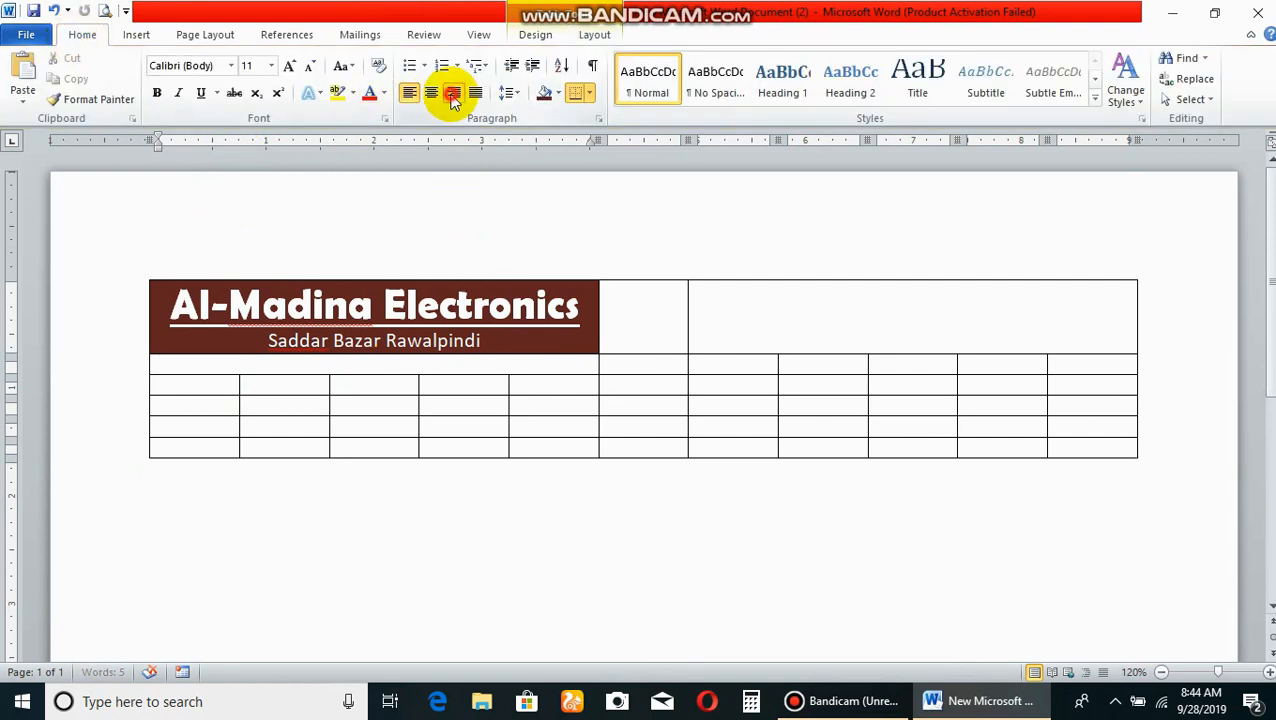
{"action": "left_click", "coordinate": [453, 93]}
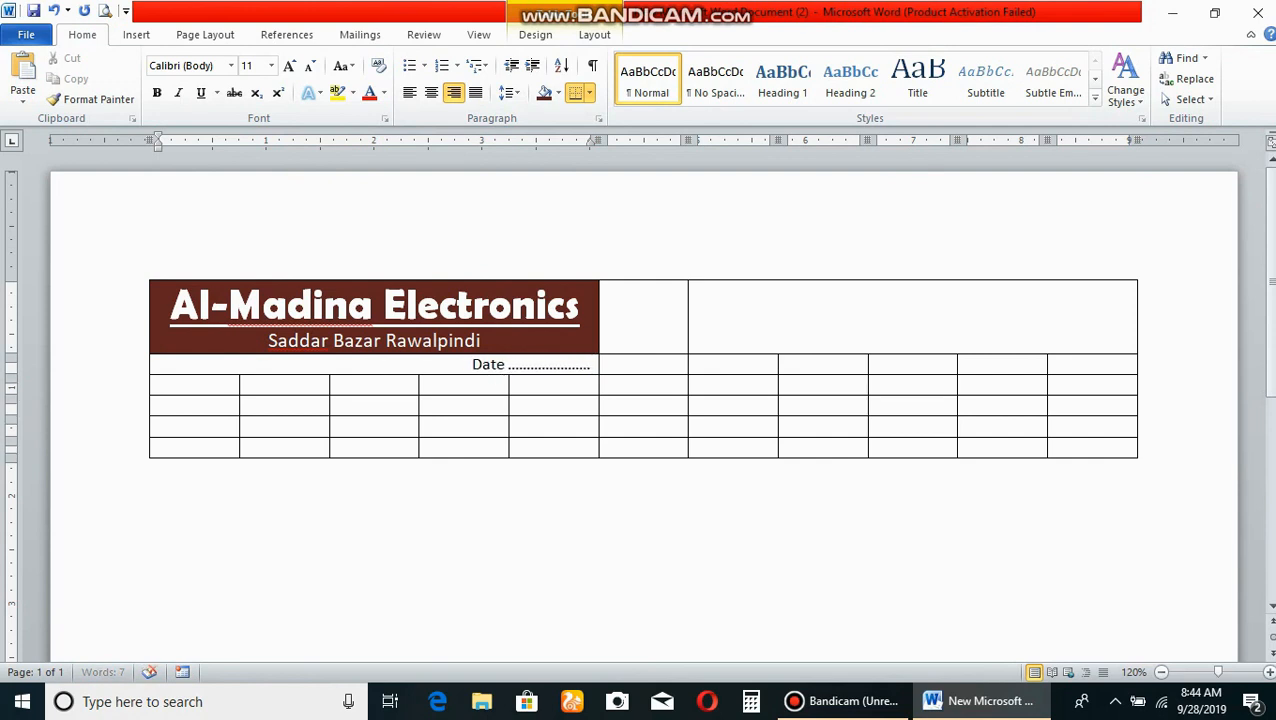
{"action": "key", "text": "Return"}
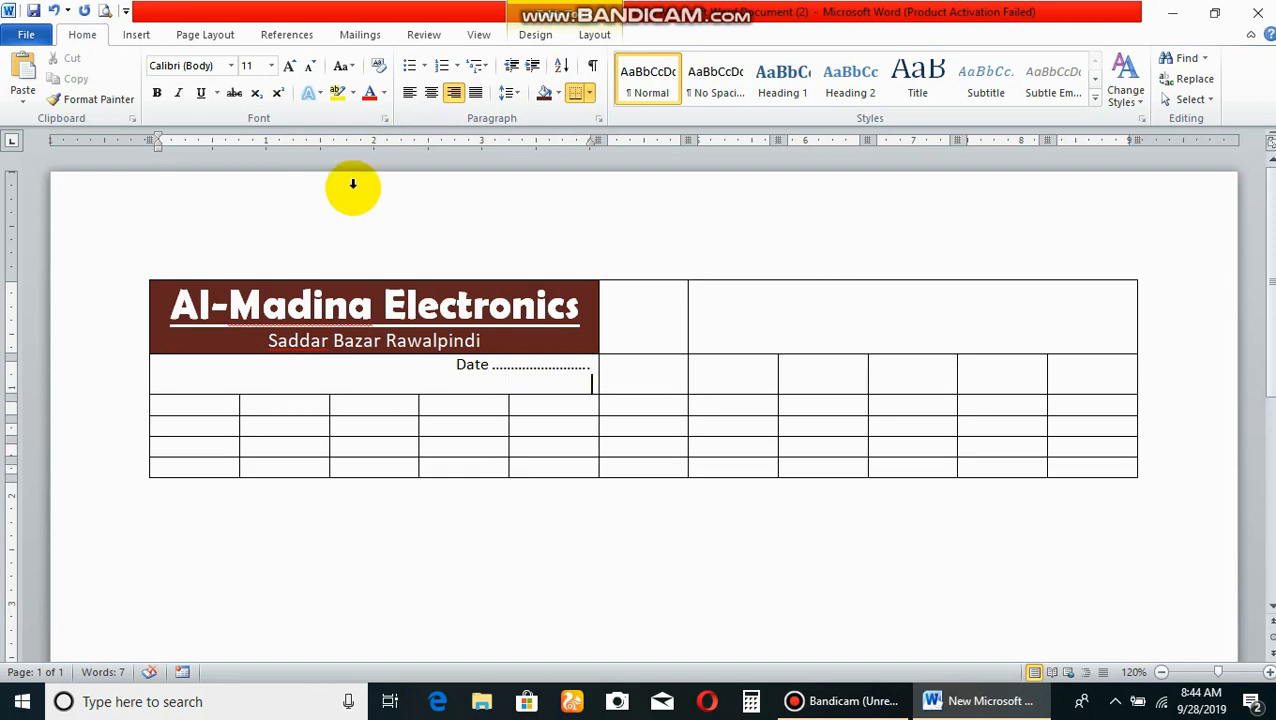
- Insert an empty line above the Date line and reduce that line's font size to 5
{"action": "left_click", "coordinate": [460, 362]}
{"action": "key", "text": "Return"}
{"action": "left_click", "coordinate": [515, 370]}
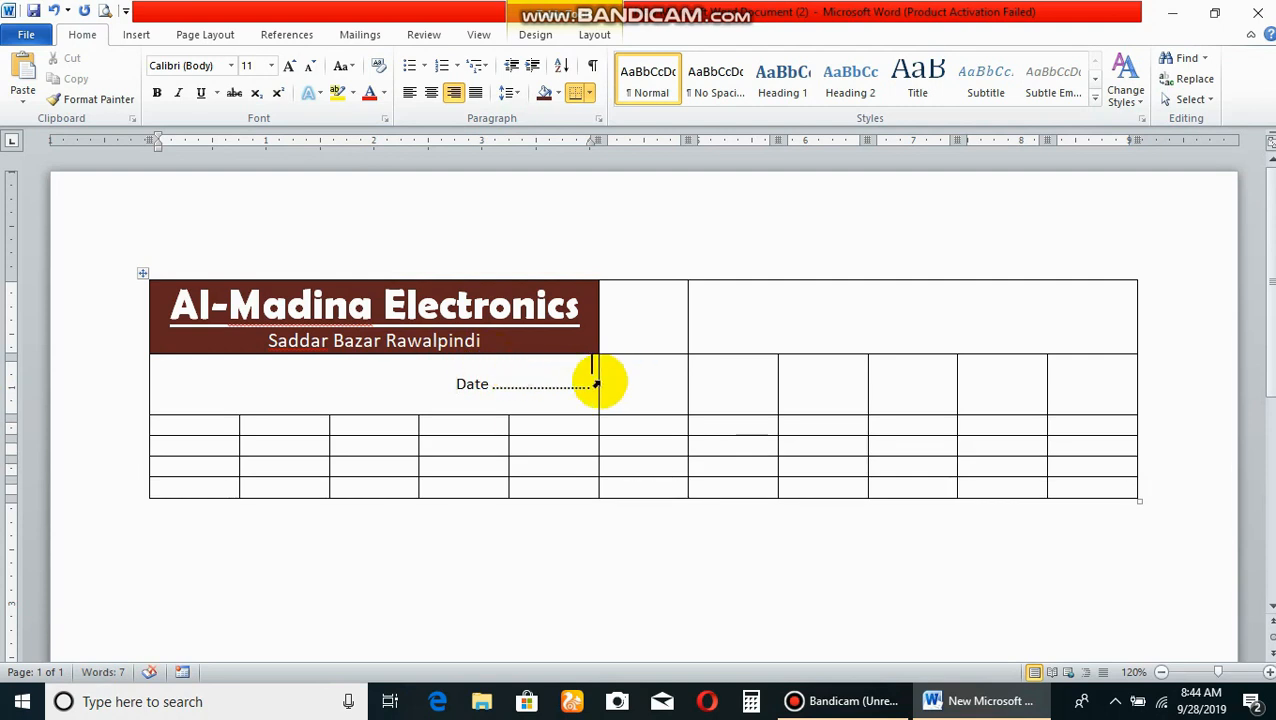
{"action": "left_click", "coordinate": [310, 70]}
{"action": "left_click", "coordinate": [310, 68]}
{"action": "left_click", "coordinate": [310, 68]}
{"action": "left_click", "coordinate": [310, 68]}
{"action": "left_click", "coordinate": [310, 68]}
{"action": "left_click", "coordinate": [310, 68]}
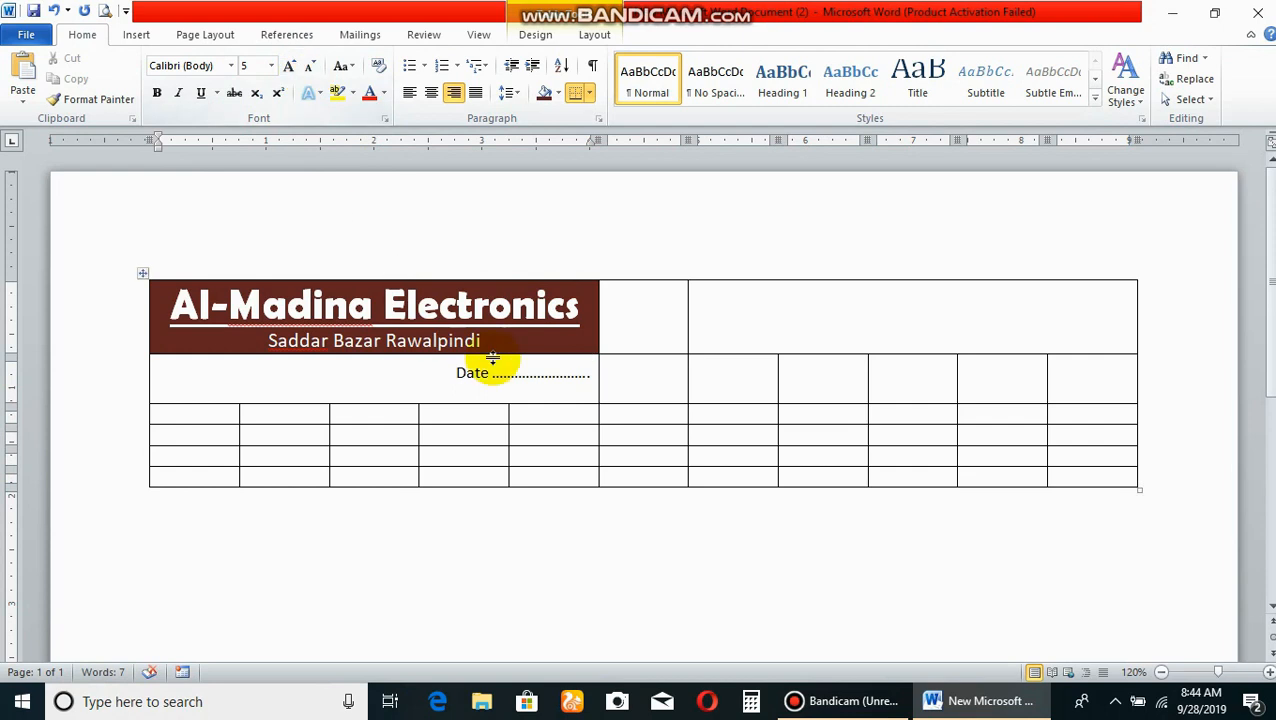
- Add left-aligned Name, Phone and Address labels with dotted blanks below the Date line, keeping Address on a single line
{"action": "left_click", "coordinate": [580, 392]}
{"action": "left_click", "coordinate": [409, 92]}
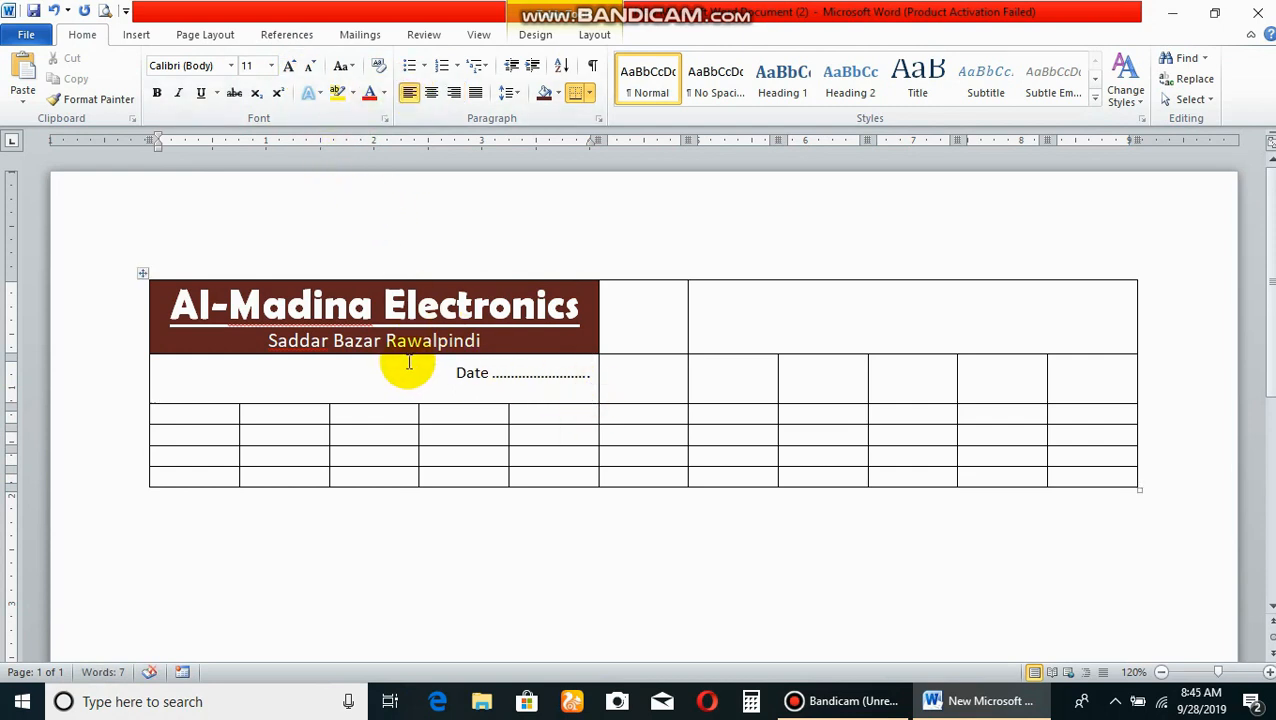
{"action": "type", "text": "Na"}
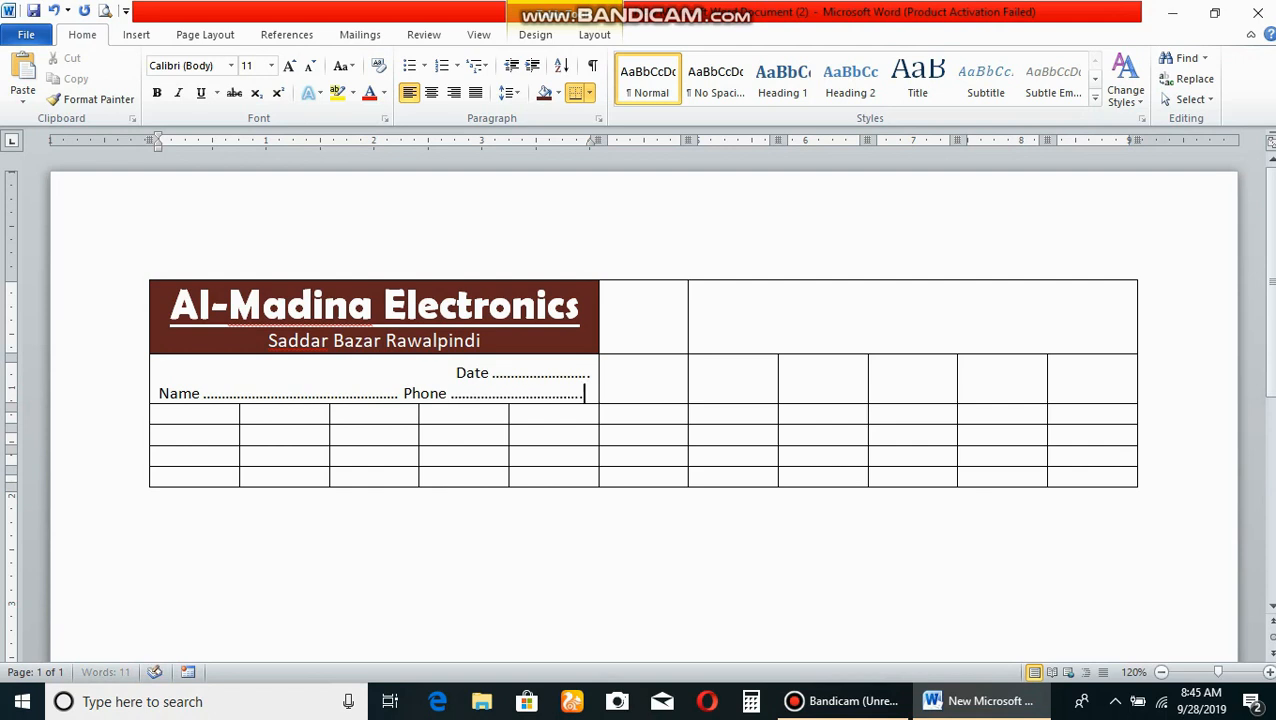
{"action": "key", "text": "Return"}
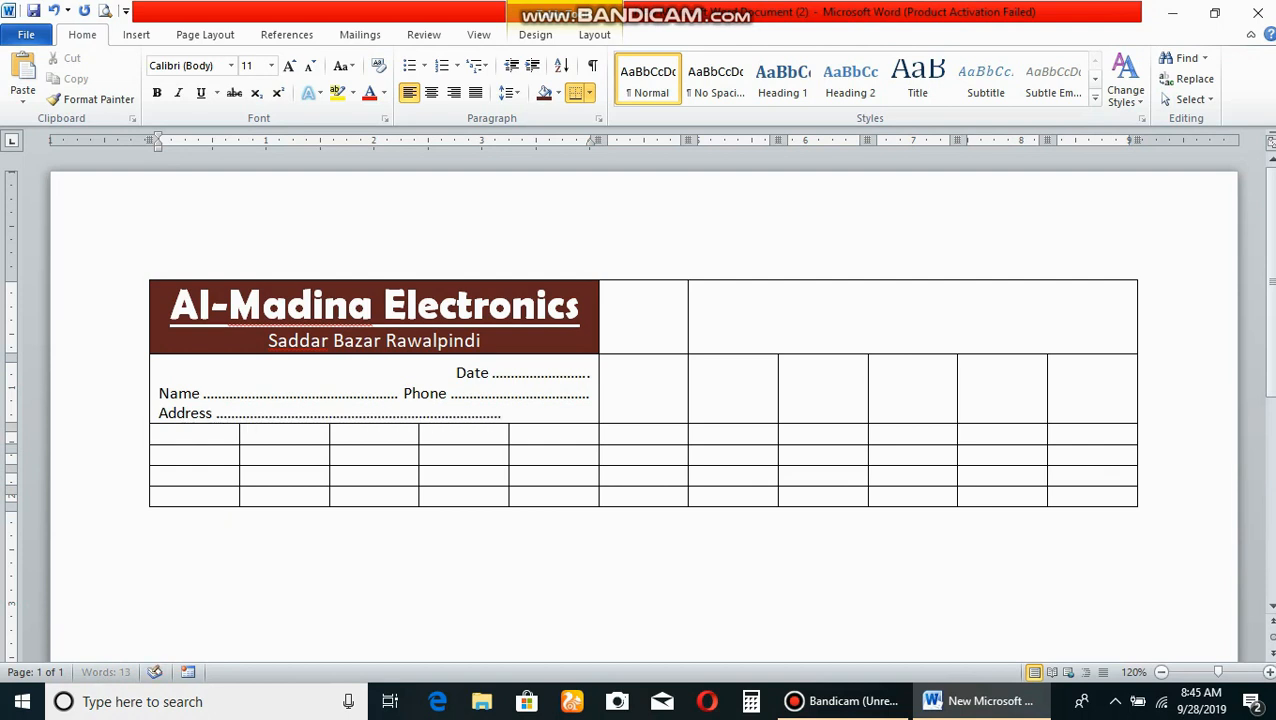
{"action": "type", "text": "............................"}
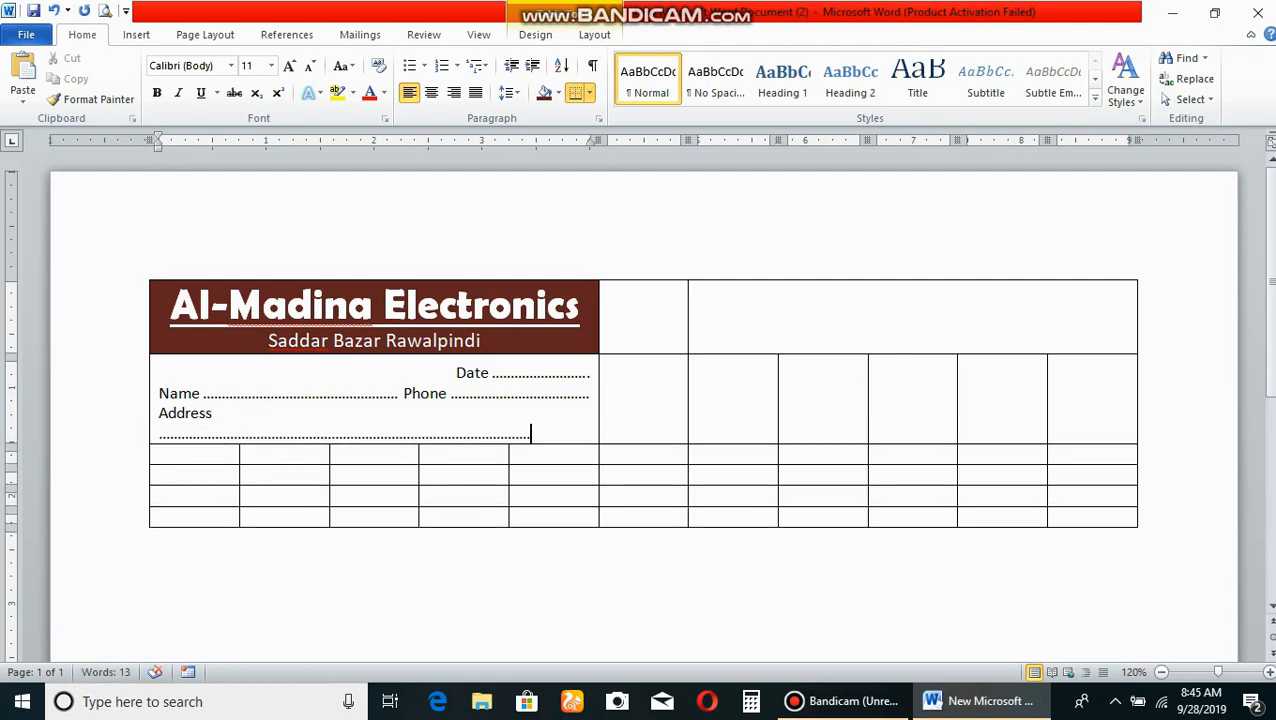
{"action": "key", "text": "BackSpace"}
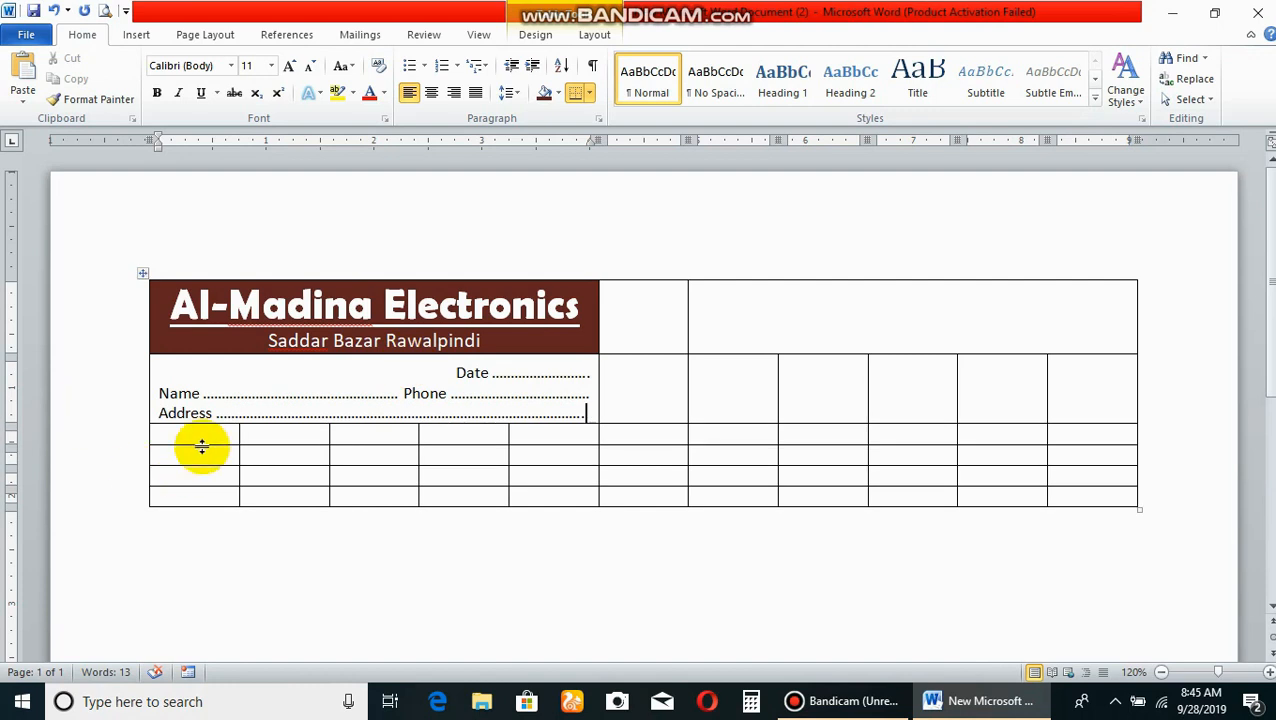
- Narrow the first column for an "S/N" header and add a "Name of Items" header in a widened second column
{"action": "left_click_drag", "start_coordinate": [238, 436], "coordinate": [199, 436]}
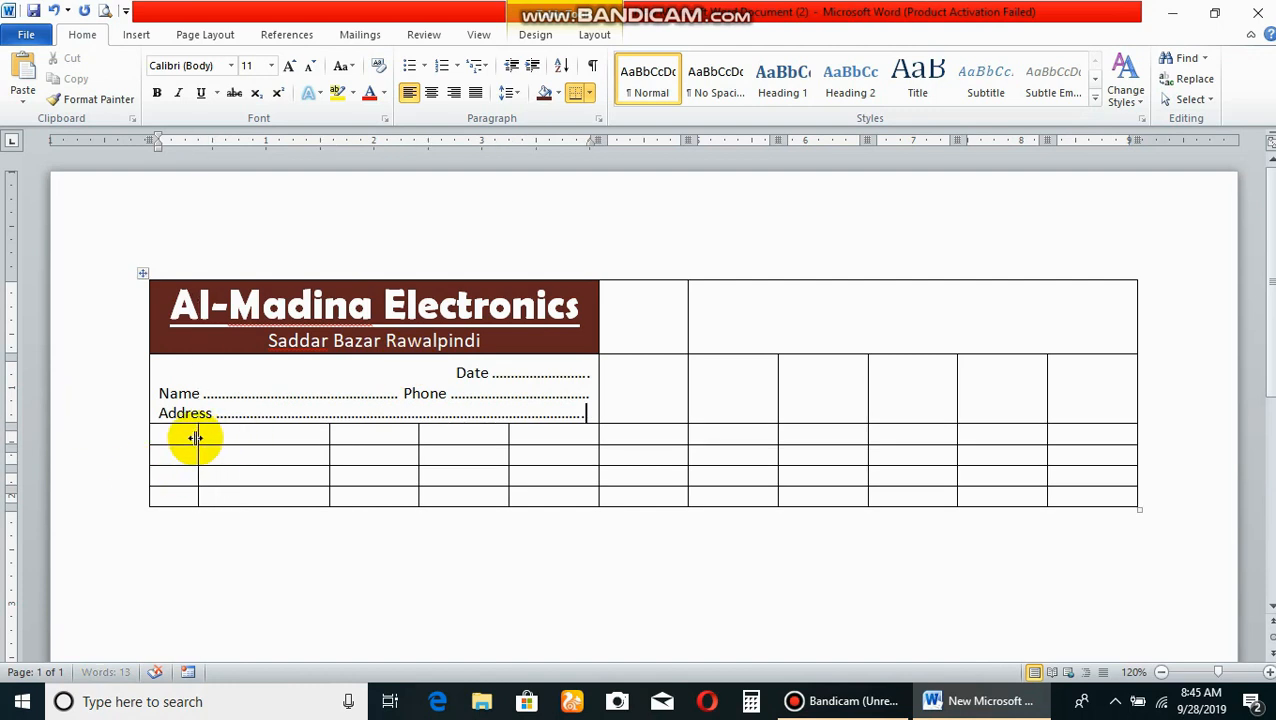
{"action": "left_click", "coordinate": [182, 438]}
{"action": "type", "text": "S/N"}
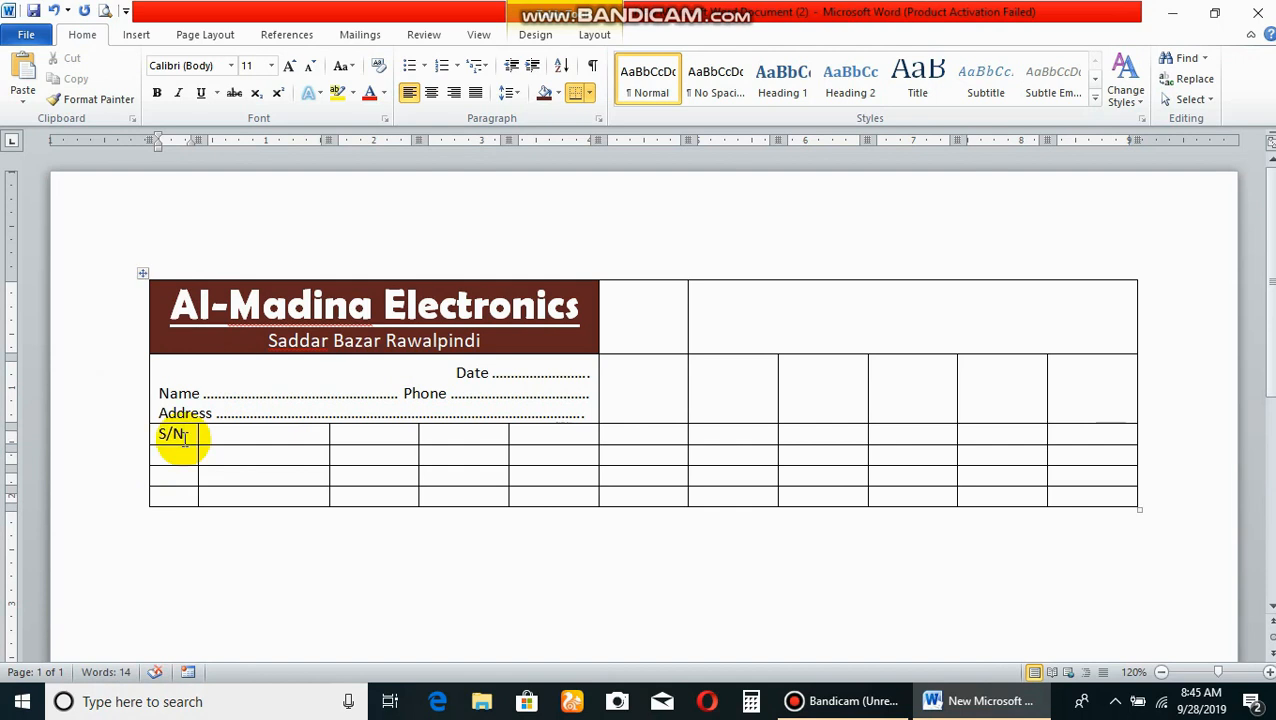
{"action": "key", "text": "Tab"}
{"action": "type", "text": "Na"}
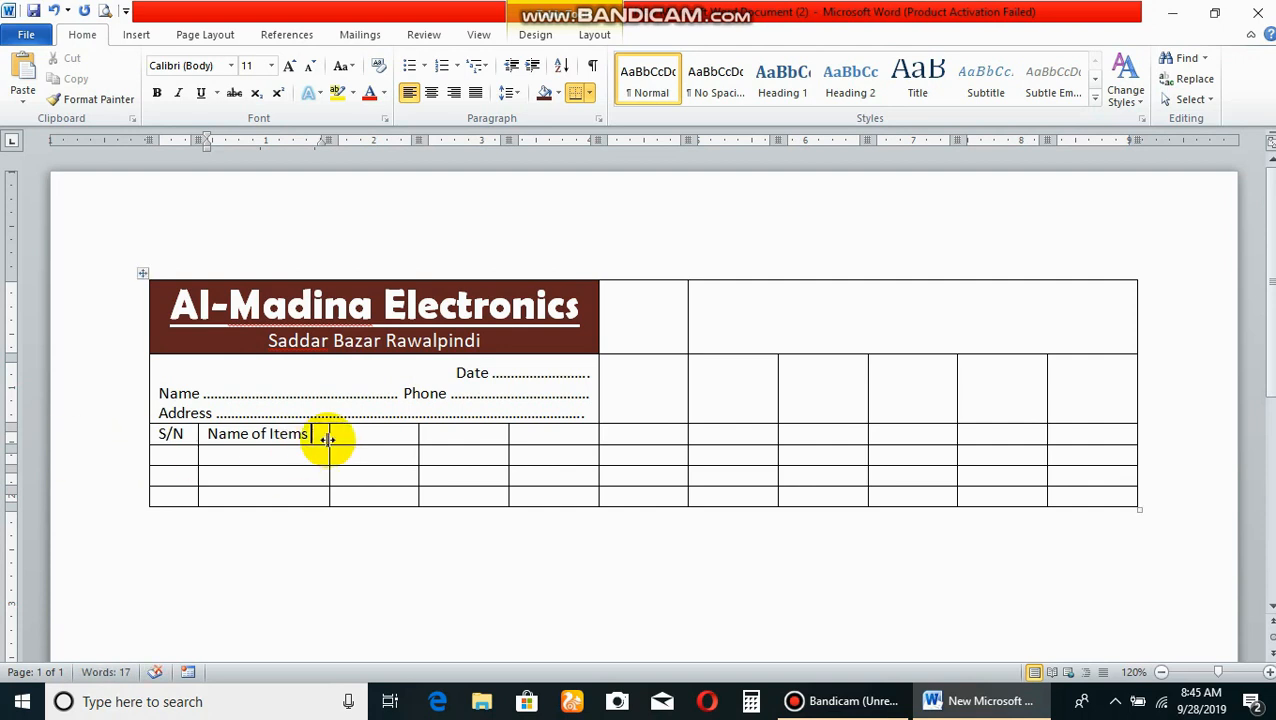
{"action": "left_click_drag", "start_coordinate": [328, 440], "coordinate": [361, 440]}
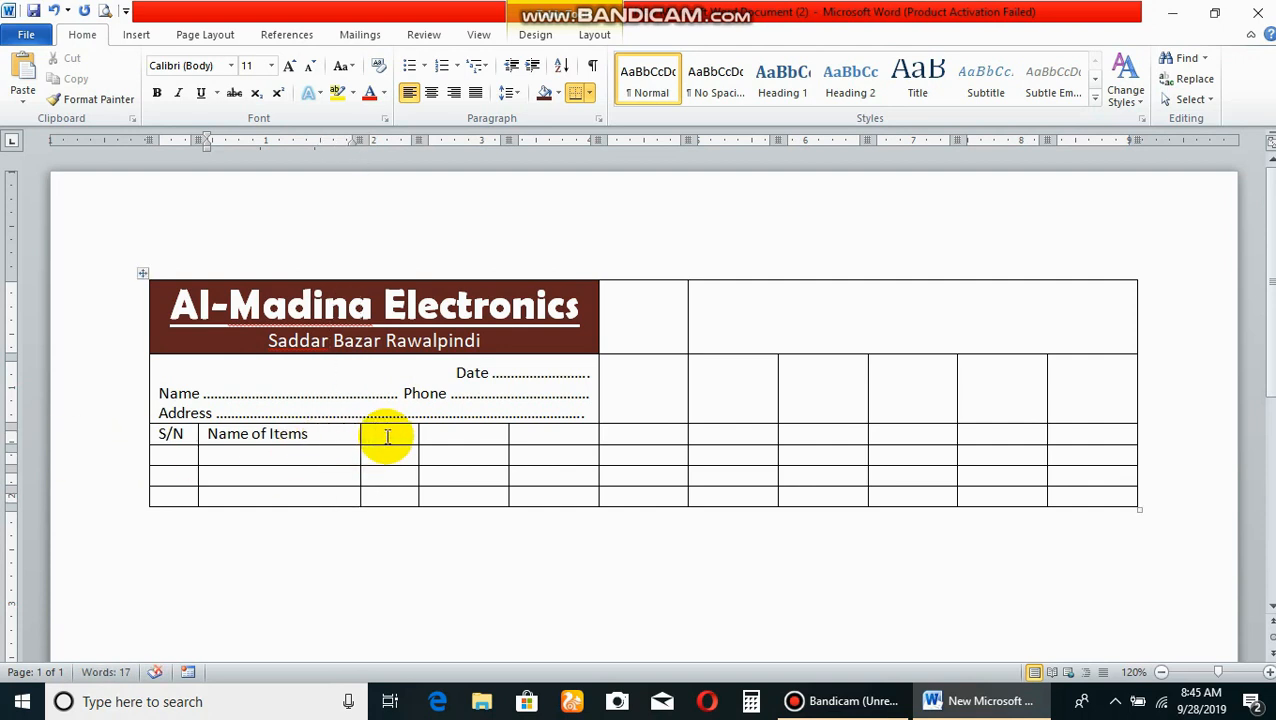
- Enter the headers "Qty", "Rate" and "Total" in the next three cells of the item header row
{"action": "left_click", "coordinate": [379, 439]}
{"action": "type", "text": "Qt"}
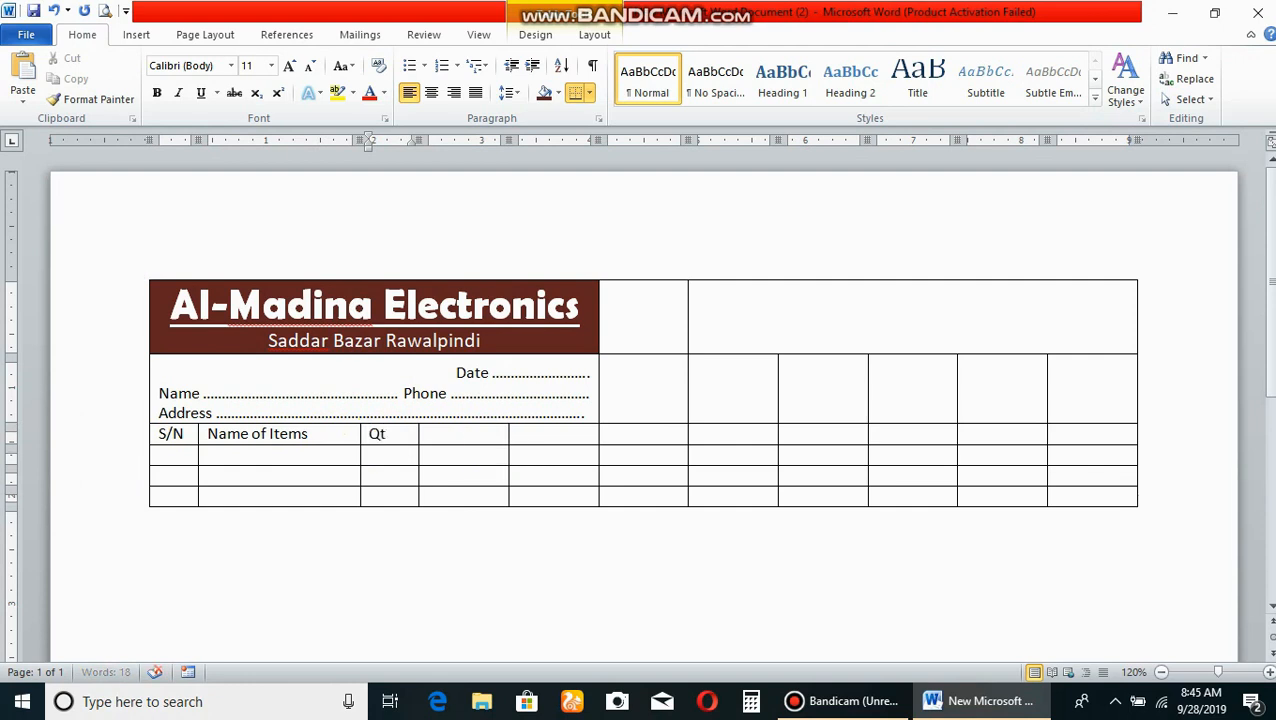
{"action": "left_click", "coordinate": [464, 437]}
{"action": "type", "text": "Rate"}
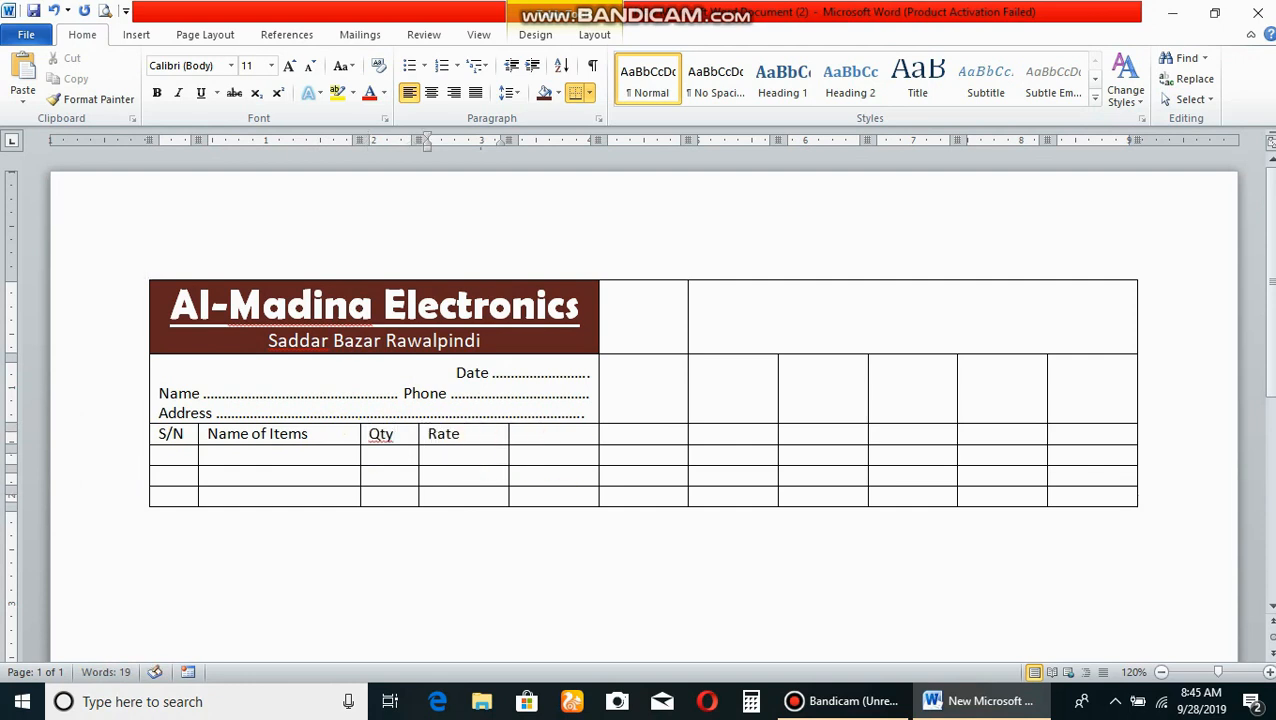
{"action": "left_click", "coordinate": [467, 437]}
{"action": "type", "text": "Total"}
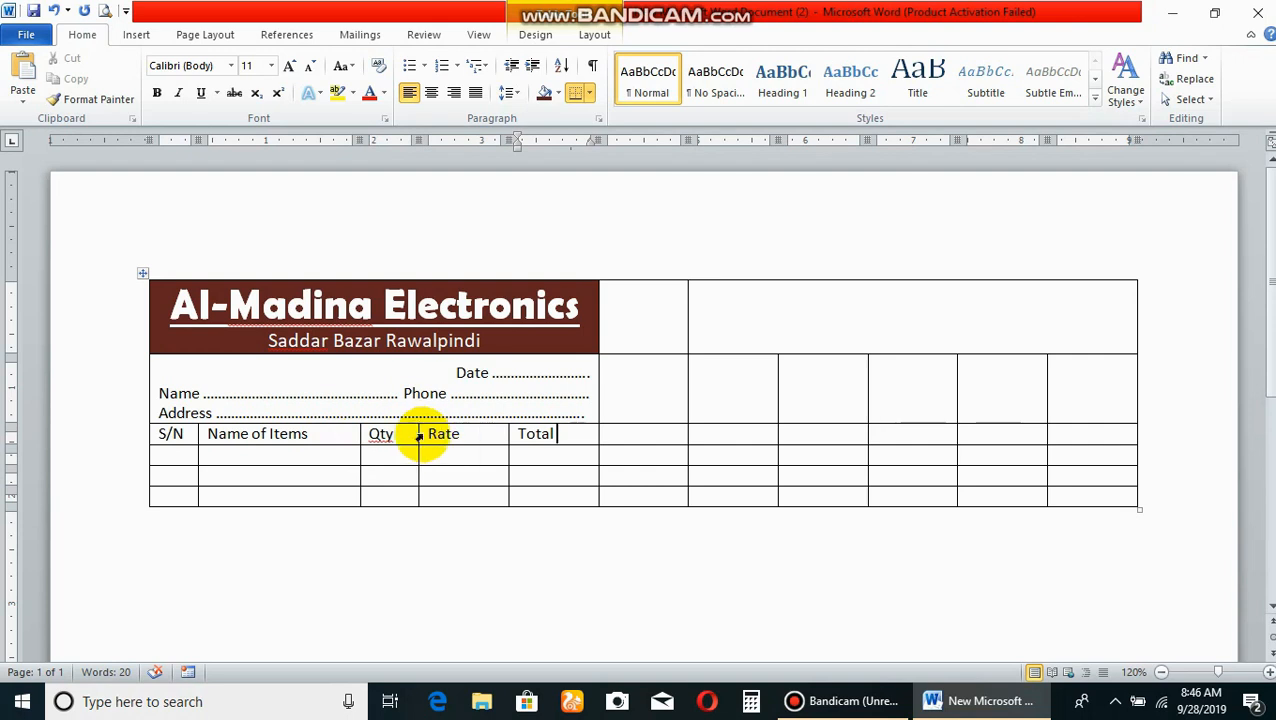
- Adjust the column borders to widen Name of Items and Total and narrow the Qty and Rate columns
{"action": "left_click_drag", "start_coordinate": [507, 437], "coordinate": [488, 437]}
{"action": "left_click_drag", "start_coordinate": [360, 434], "coordinate": [502, 438]}
{"action": "left_click", "coordinate": [470, 433]}
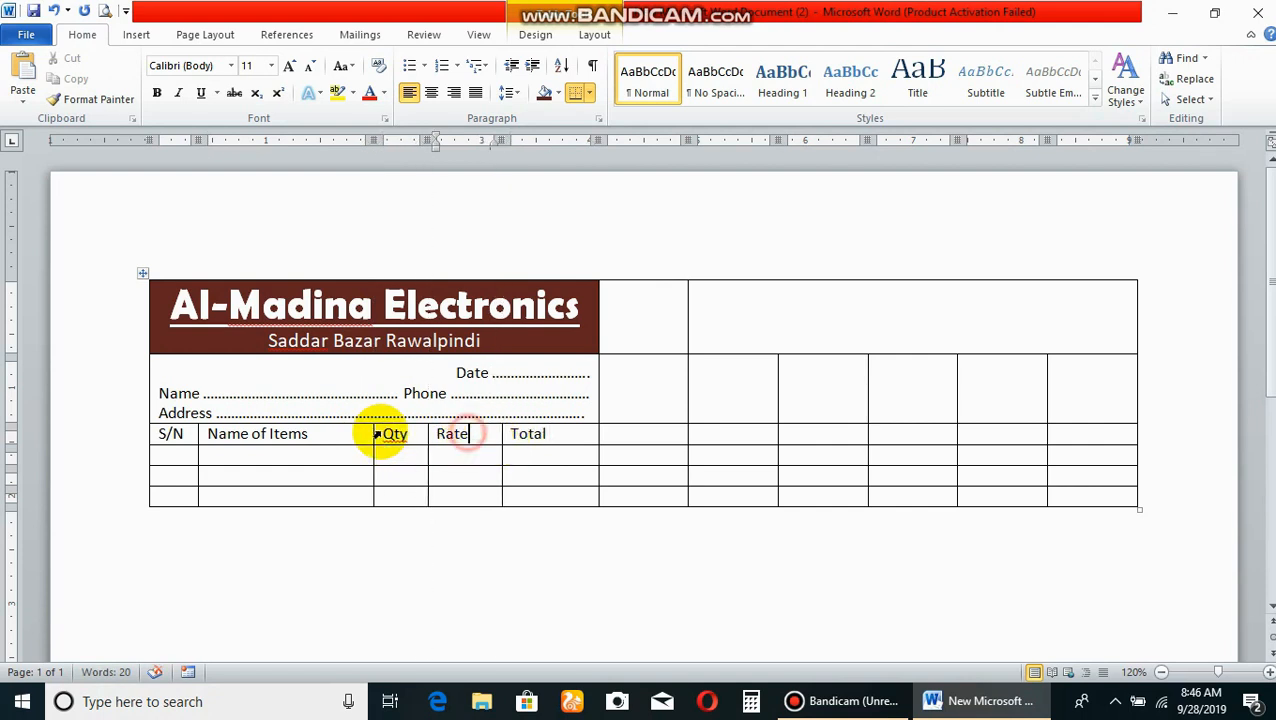
{"action": "left_click", "coordinate": [328, 460]}
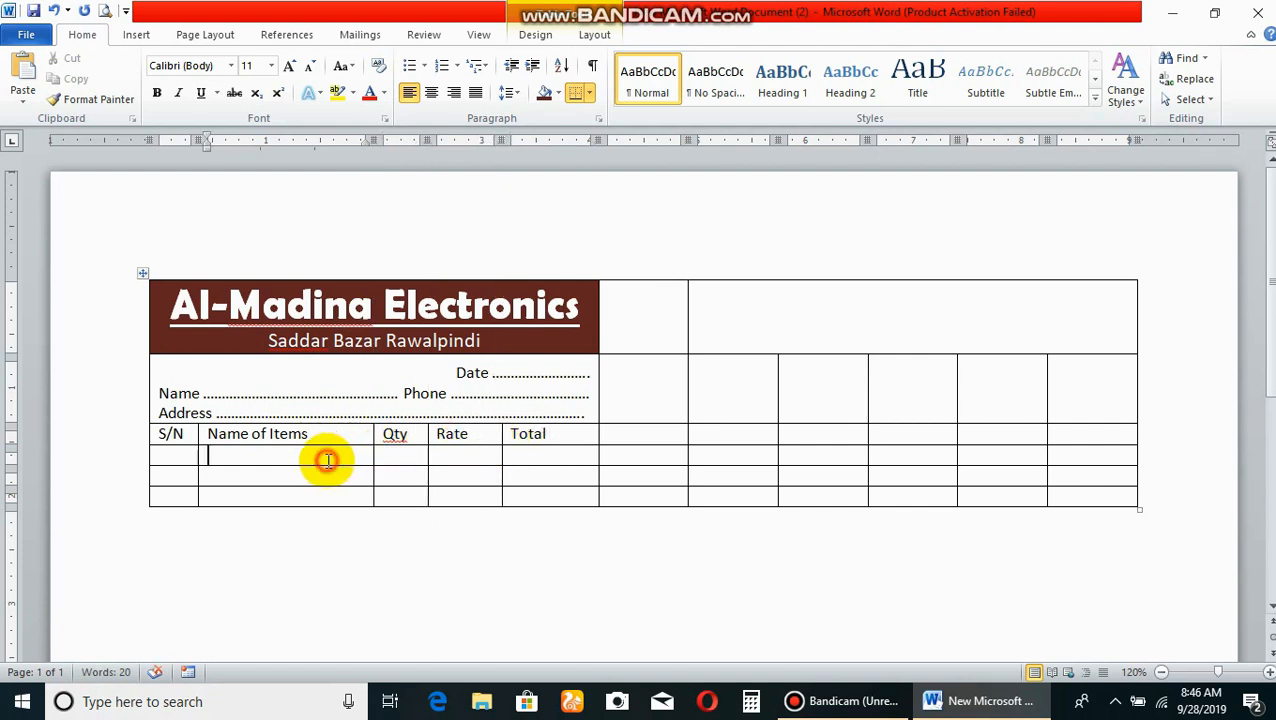
- Narrow the empty column beside the shop heading down the whole table to form a thin gap
{"action": "left_click_drag", "start_coordinate": [686, 328], "coordinate": [636, 344]}
{"action": "key", "text": "ctrl+z"}
{"action": "left_click", "coordinate": [656, 340]}
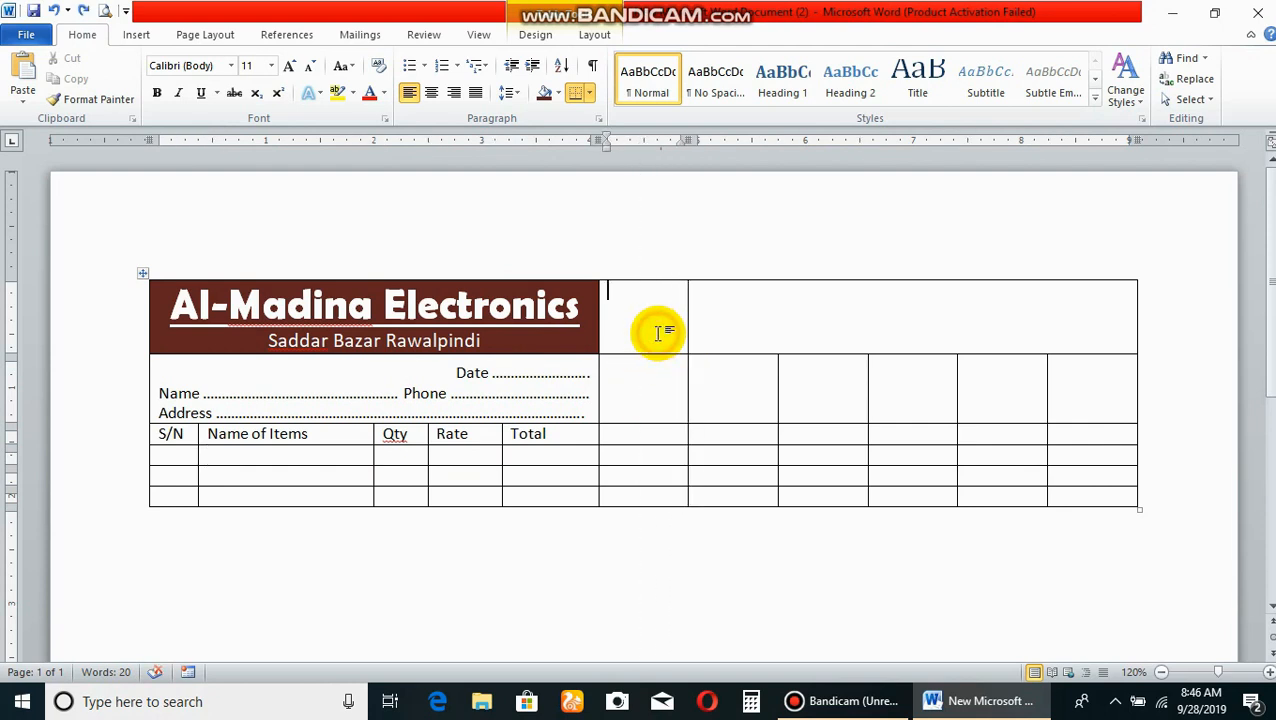
{"action": "left_click_drag", "start_coordinate": [690, 140], "coordinate": [633, 145]}
- Copy the shop name and address heading into the wide empty heading cell across the gap
{"action": "left_click_drag", "start_coordinate": [245, 310], "coordinate": [470, 347]}
{"action": "key", "text": "ctrl+c"}
{"action": "left_click", "coordinate": [74, 80]}
{"action": "left_click", "coordinate": [669, 296]}
{"action": "left_click", "coordinate": [23, 68]}
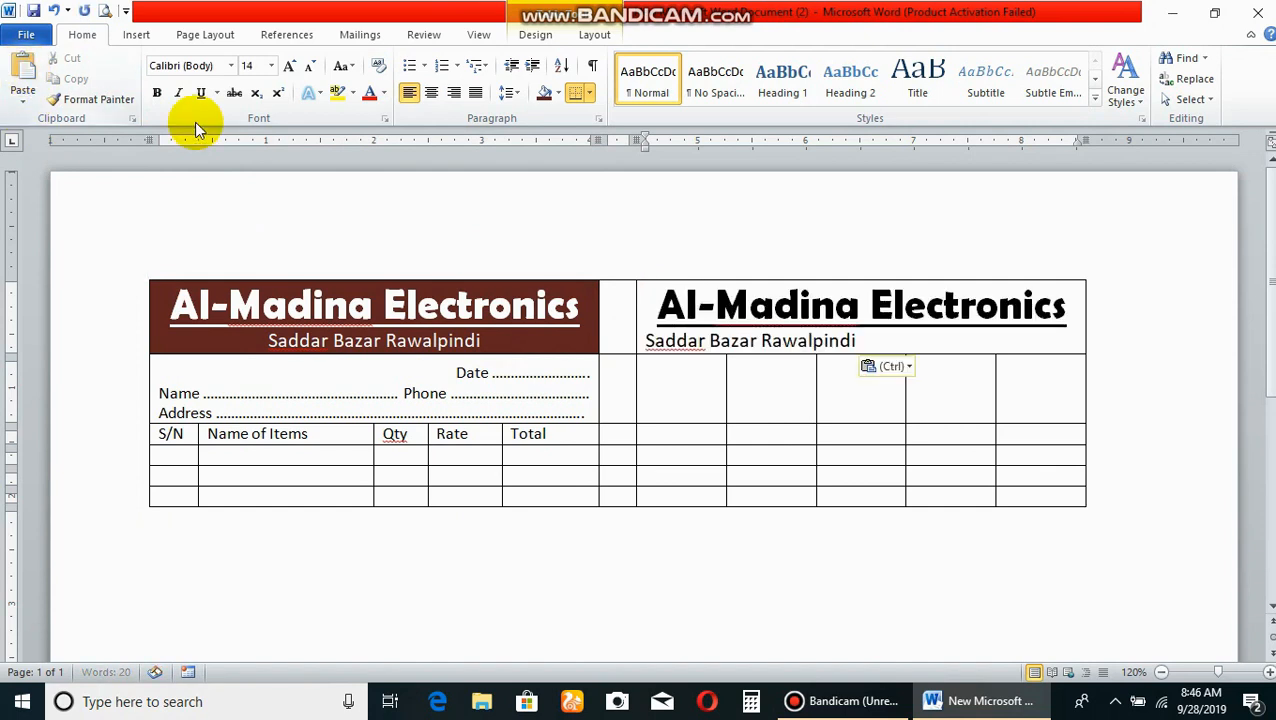
- Center the copied heading text and shade its cell dark red like the original heading
{"action": "left_click_drag", "start_coordinate": [697, 305], "coordinate": [792, 345]}
{"action": "left_click_drag", "start_coordinate": [669, 300], "coordinate": [840, 347]}
{"action": "left_click", "coordinate": [431, 92]}
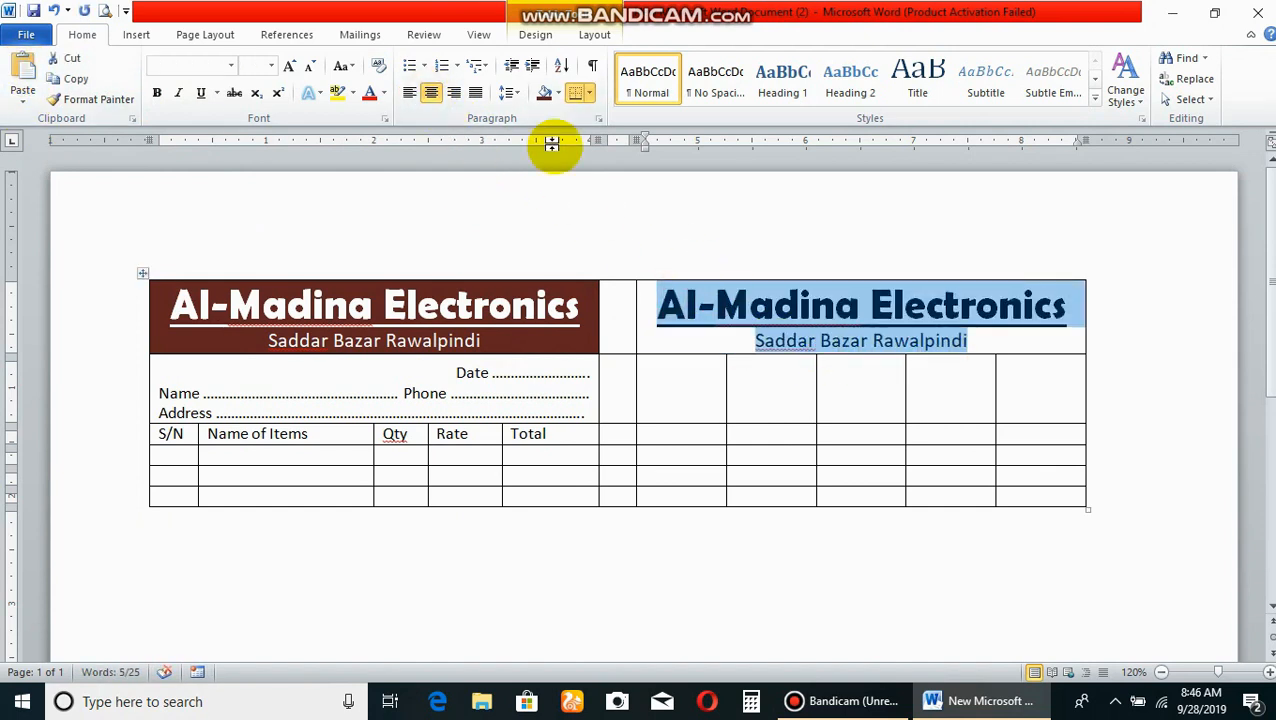
{"action": "left_click", "coordinate": [592, 35]}
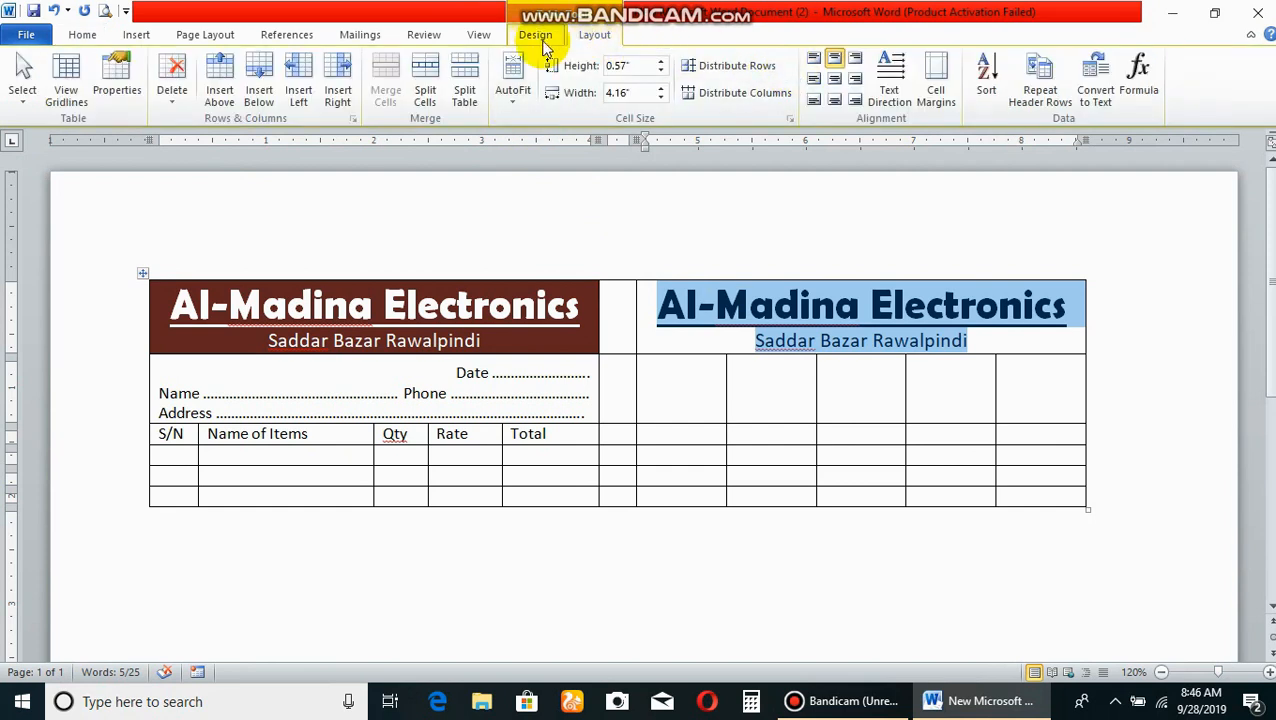
{"action": "left_click", "coordinate": [538, 36]}
{"action": "left_click", "coordinate": [718, 57]}
{"action": "left_click", "coordinate": [815, 296]}
{"action": "left_click", "coordinate": [698, 384]}
{"action": "left_click_drag", "start_coordinate": [703, 380], "coordinate": [1000, 381]}
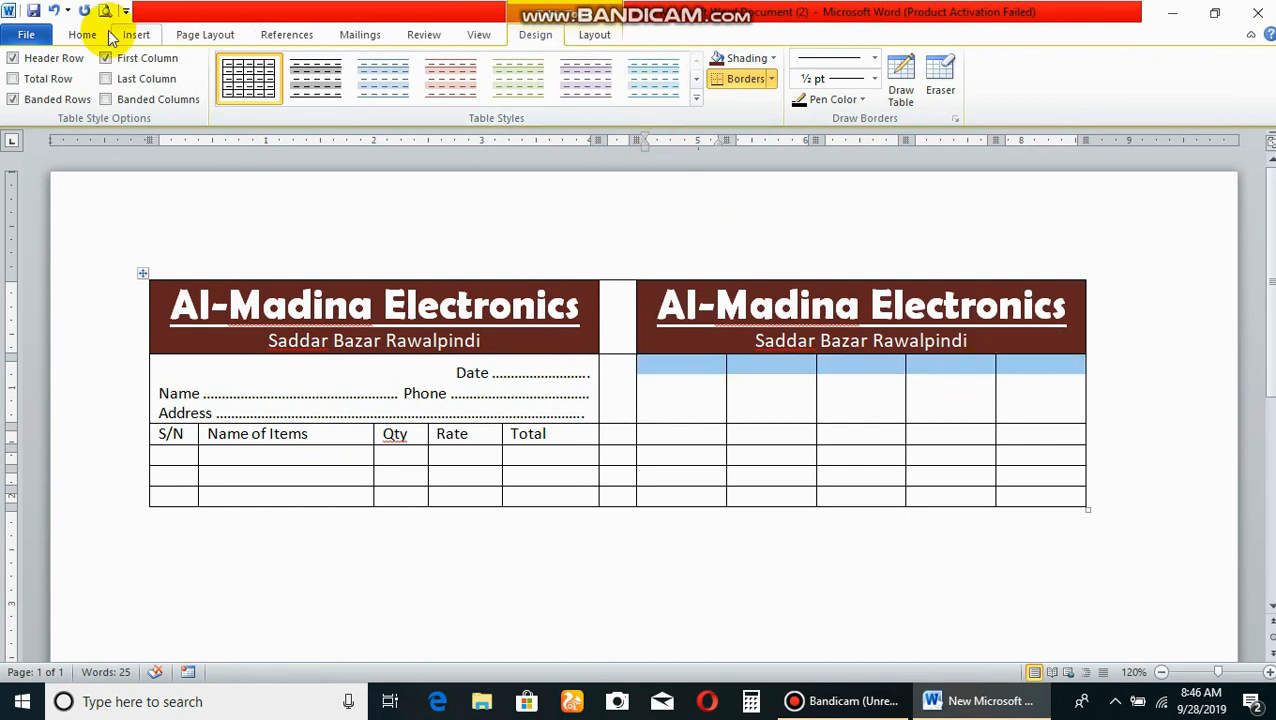
{"action": "left_click", "coordinate": [545, 492]}
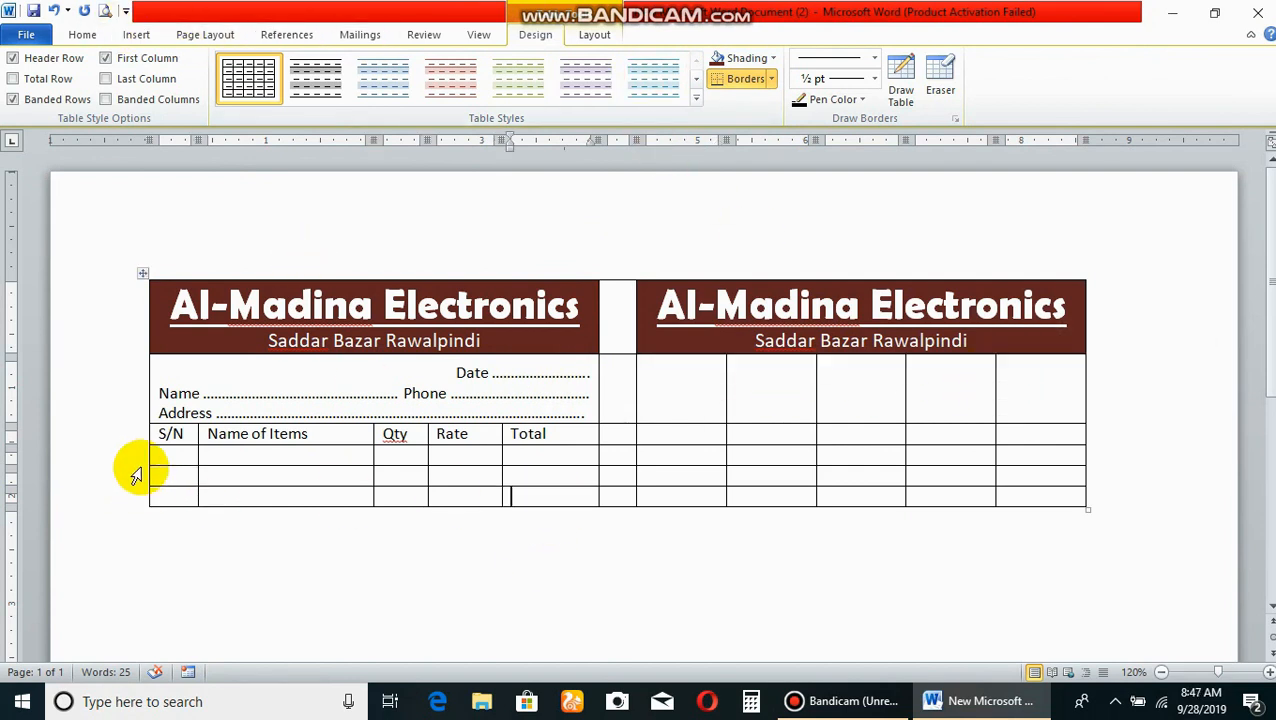
{"action": "left_click_drag", "start_coordinate": [136, 475], "coordinate": [137, 492]}
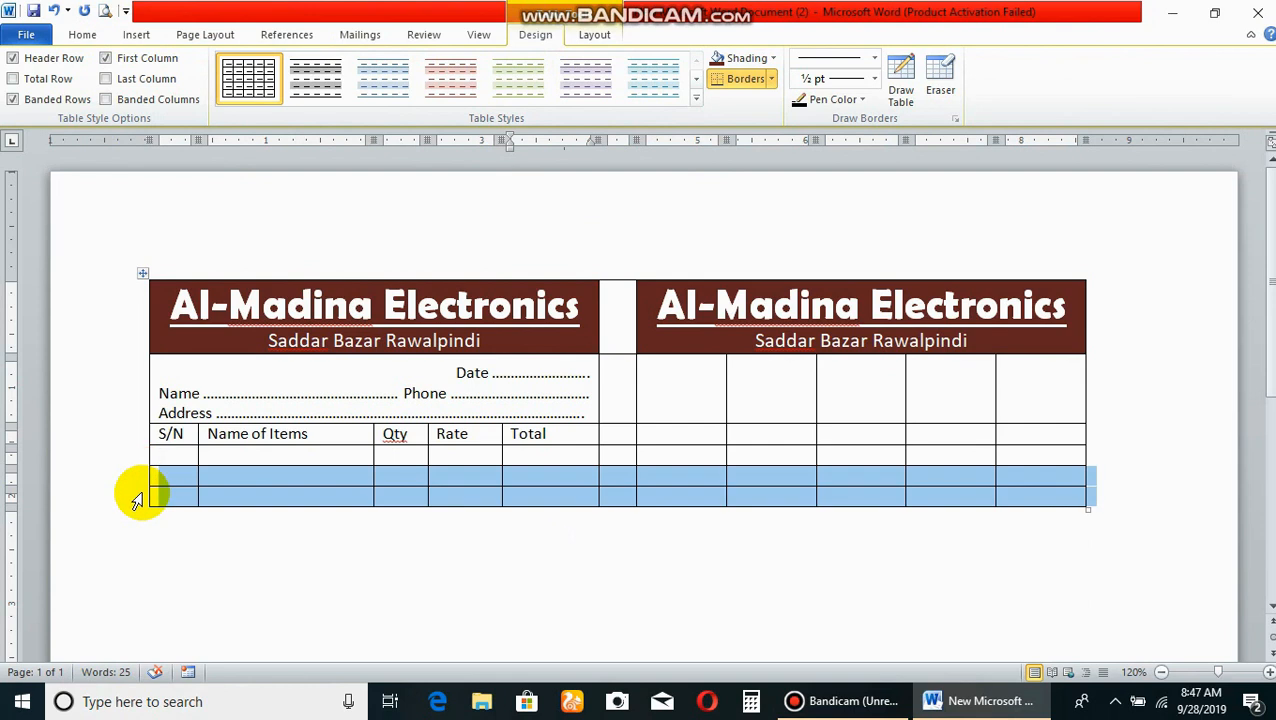
{"action": "right_click", "coordinate": [385, 478]}
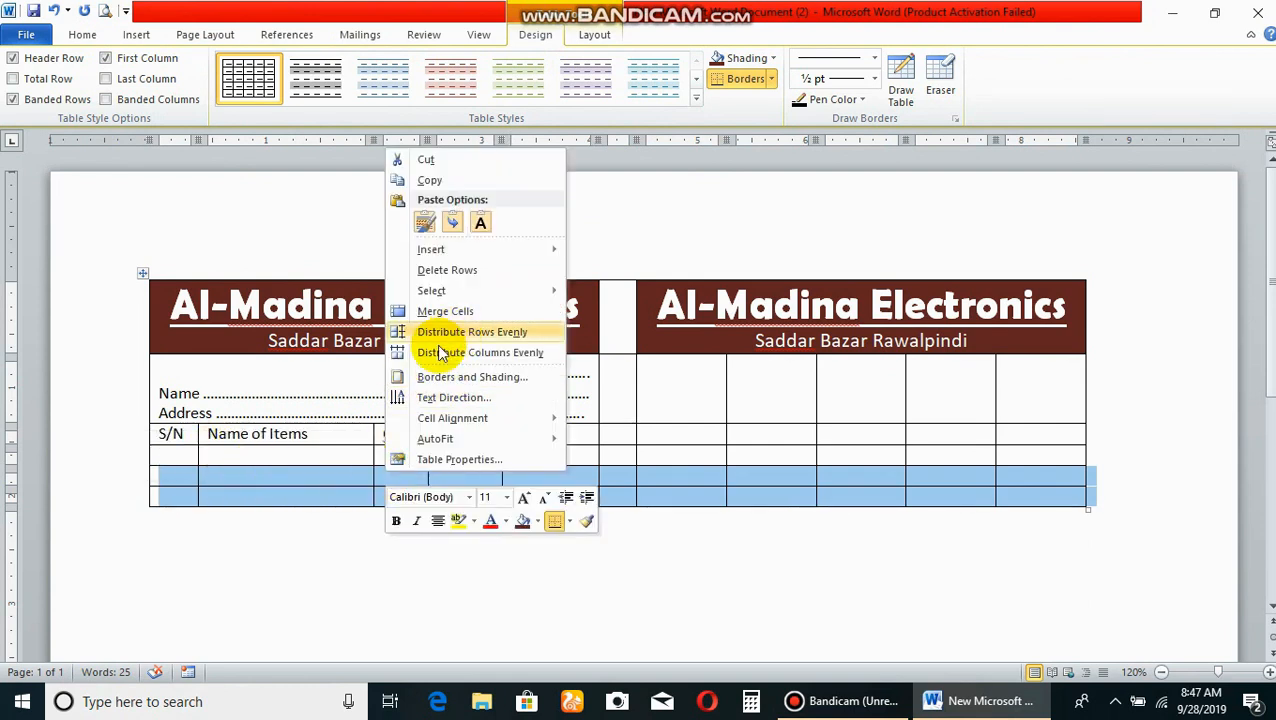
- Make the row directly below the item headers much taller by adding blank lines in its Name of Items cell
{"action": "left_click", "coordinate": [242, 456]}
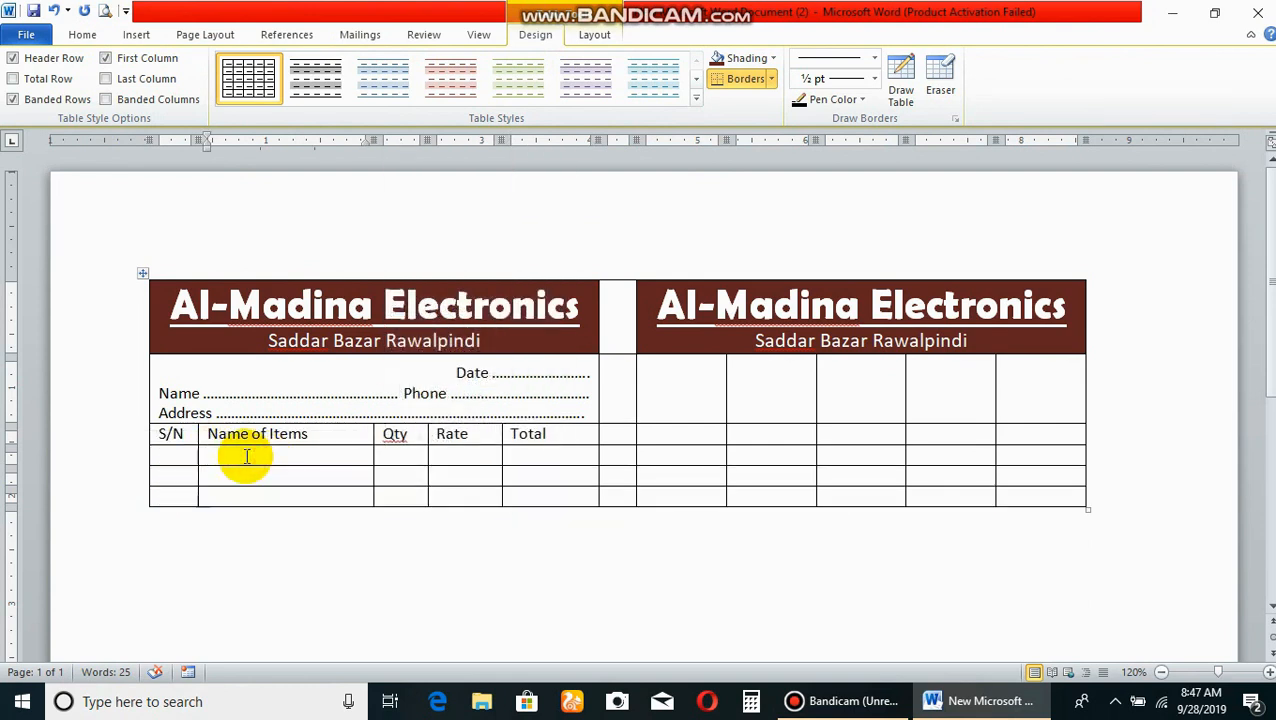
{"action": "key", "text": "Return"}
{"action": "key", "text": "Return"}
{"action": "key", "text": "Return"}
{"action": "key", "text": "Return"}
{"action": "key", "text": "Return"}
{"action": "key", "text": "Return"}
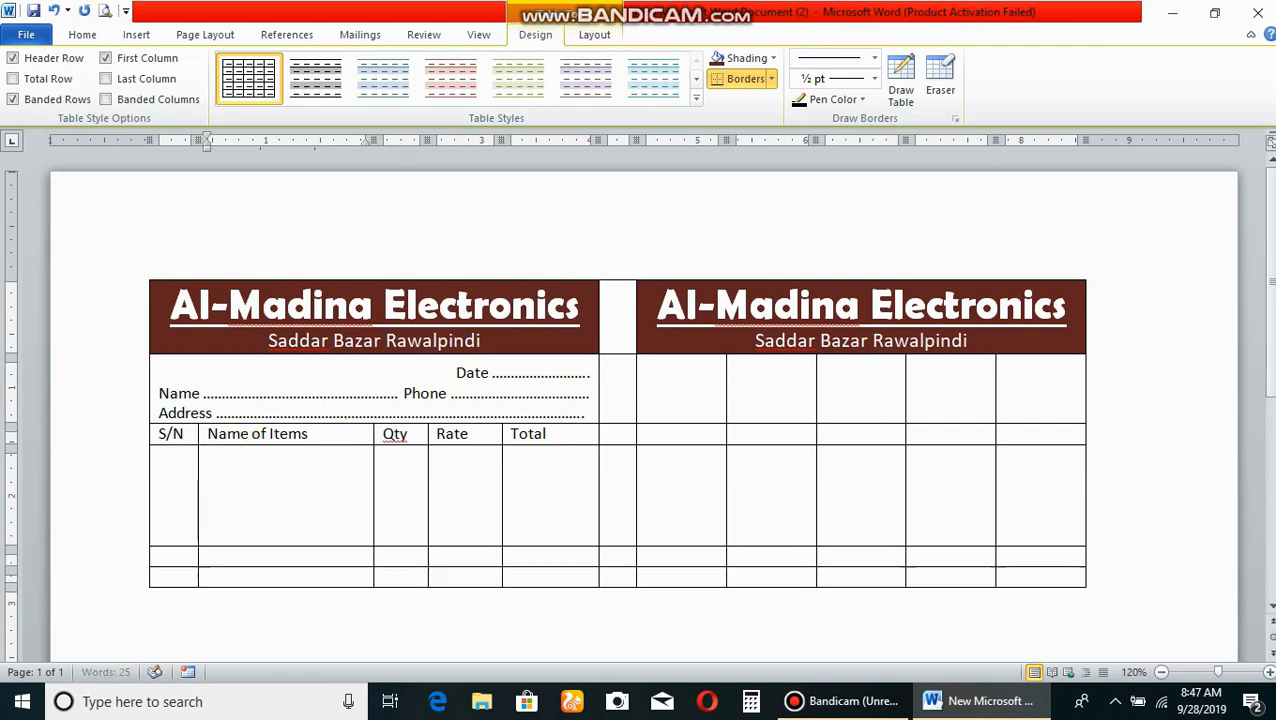
{"action": "key", "text": "Return"}
{"action": "key", "text": "Return"}
{"action": "key", "text": "Return"}
{"action": "key", "text": "Return"}
{"action": "key", "text": "Return"}
{"action": "key", "text": "Return"}
{"action": "key", "text": "Return"}
{"action": "key", "text": "Return"}
{"action": "key", "text": "Return"}
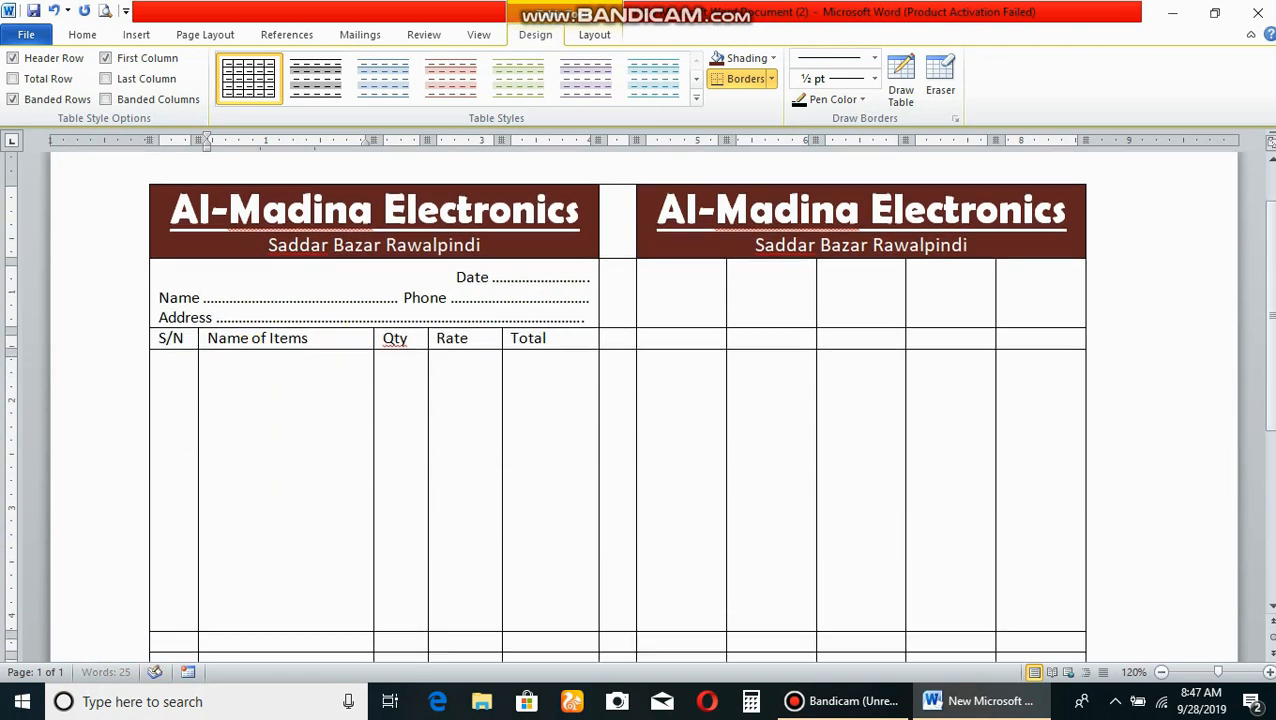
- Shade the S/N to Total header cells dark red and slightly increase the shop heading row's height
{"action": "scroll", "coordinate": [238, 421], "scroll_direction": "up", "scroll_amount": 3}
{"action": "left_click_drag", "start_coordinate": [172, 433], "coordinate": [533, 435]}
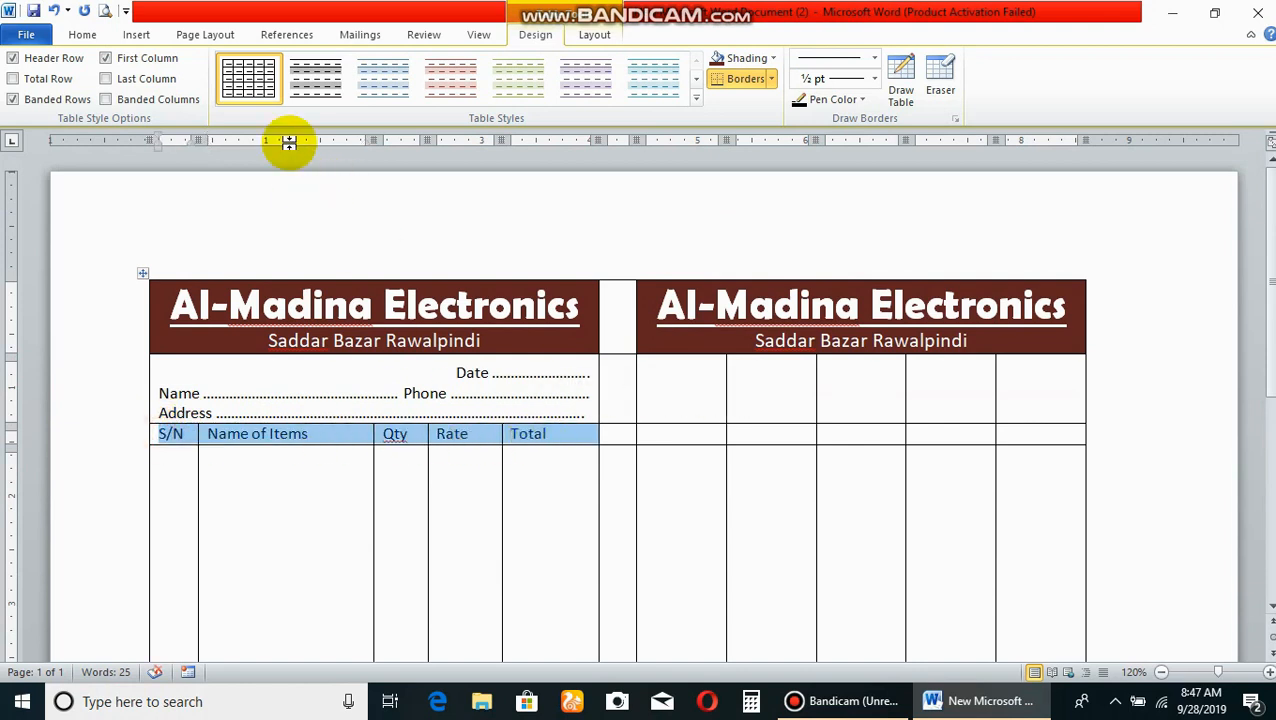
{"action": "left_click", "coordinate": [718, 58]}
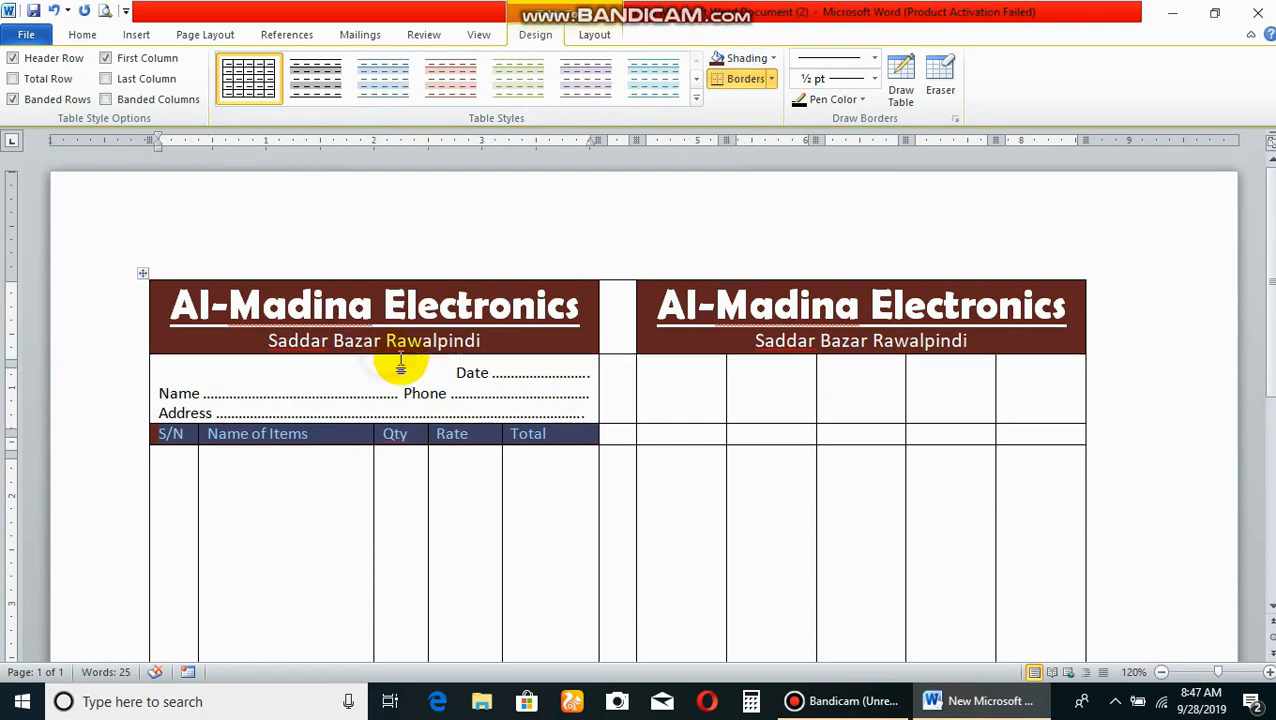
{"action": "left_click_drag", "start_coordinate": [399, 353], "coordinate": [399, 361]}
{"action": "left_click", "coordinate": [603, 382]}
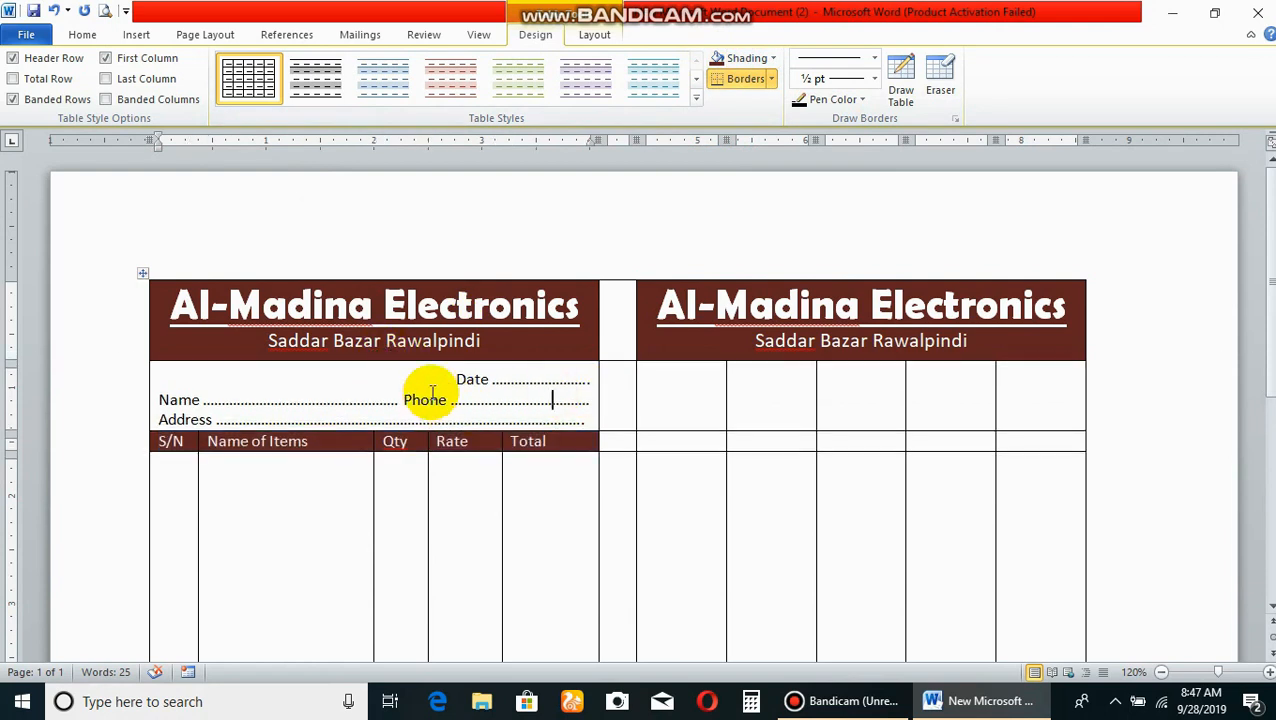
- Merge the five empty cells directly below the second shop heading
{"action": "left_click_drag", "start_coordinate": [678, 387], "coordinate": [1030, 378]}
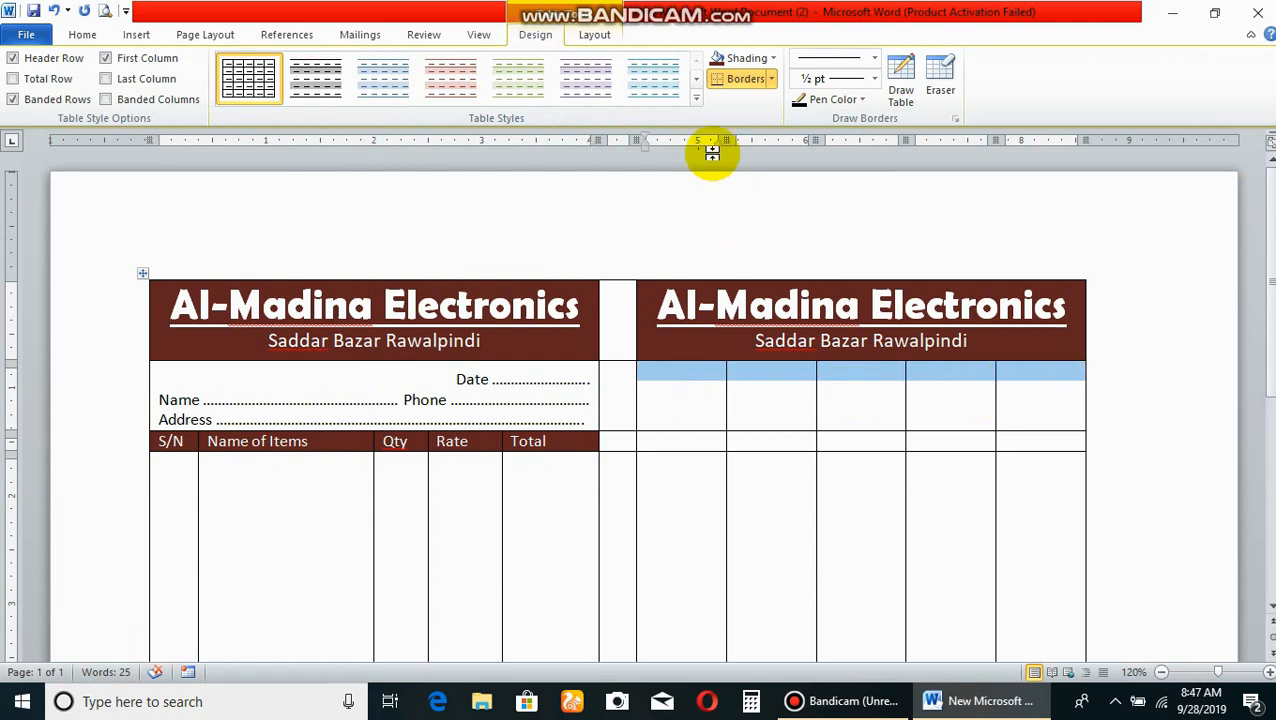
{"action": "left_click", "coordinate": [594, 34]}
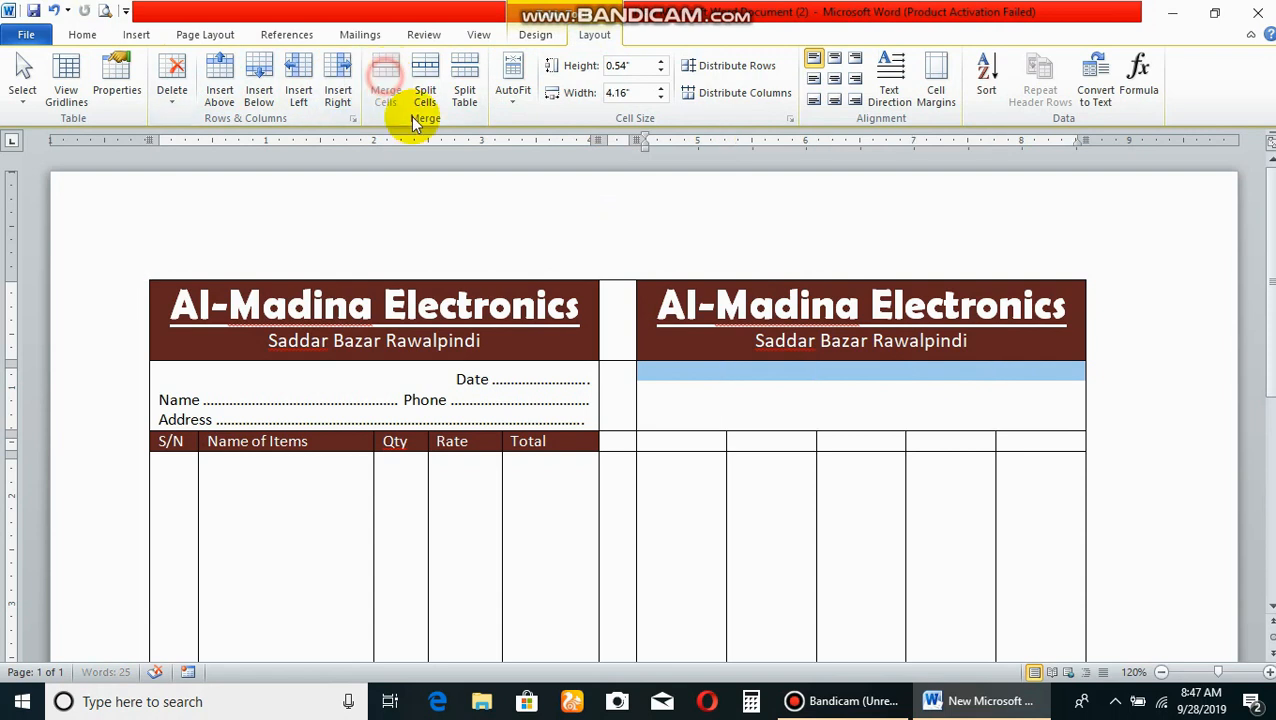
{"action": "left_click", "coordinate": [699, 390]}
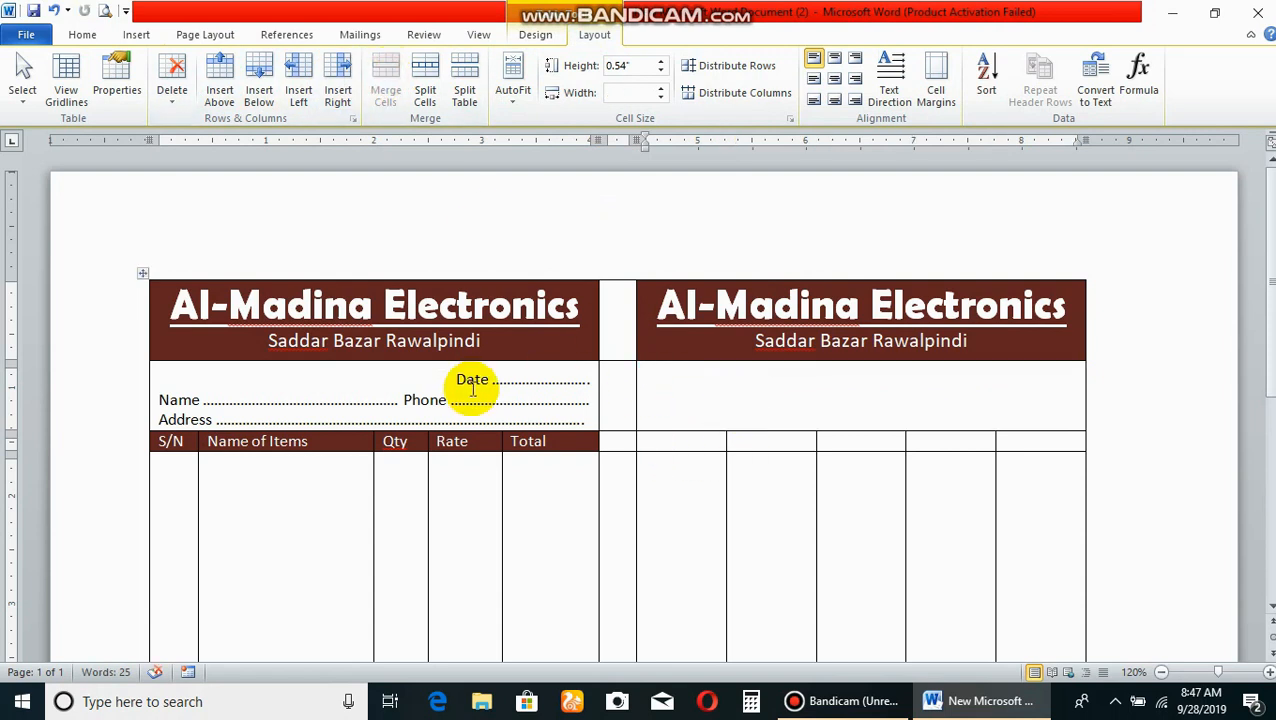
- Copy the Date, Name, Phone and Address lines into the merged cell below the second shop heading
{"action": "left_click_drag", "start_coordinate": [452, 379], "coordinate": [556, 410]}
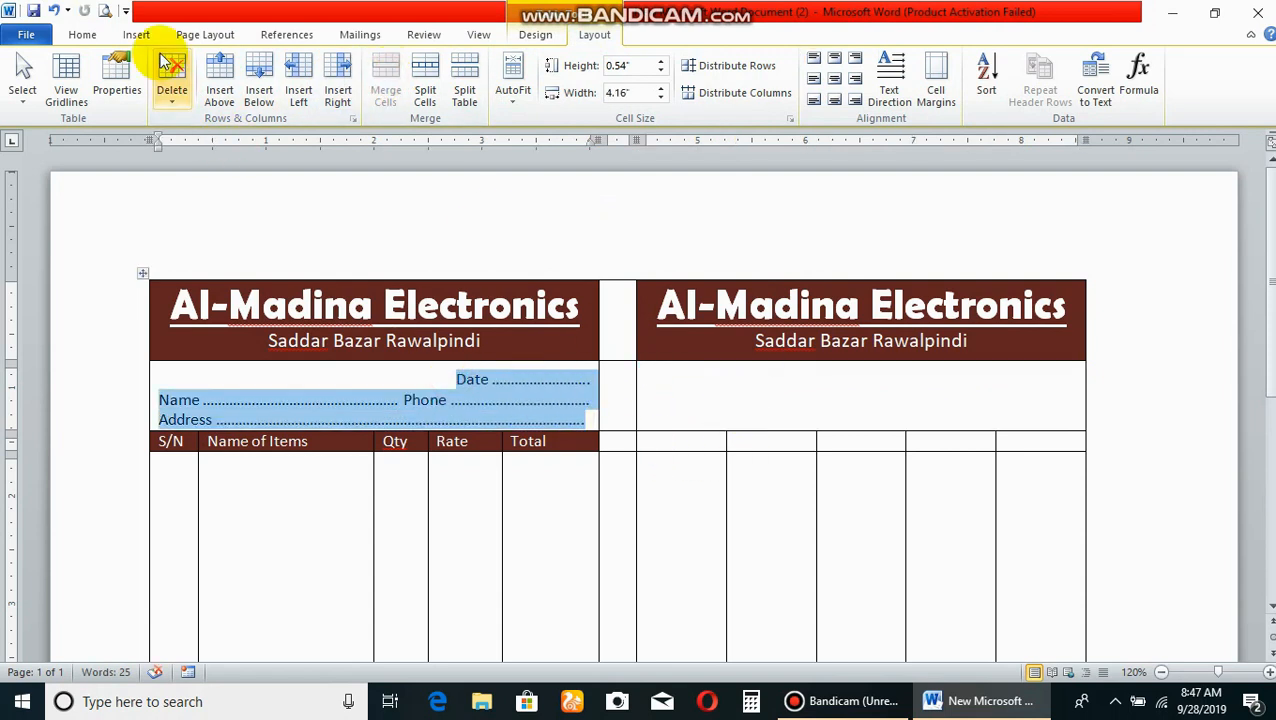
{"action": "left_click", "coordinate": [84, 37]}
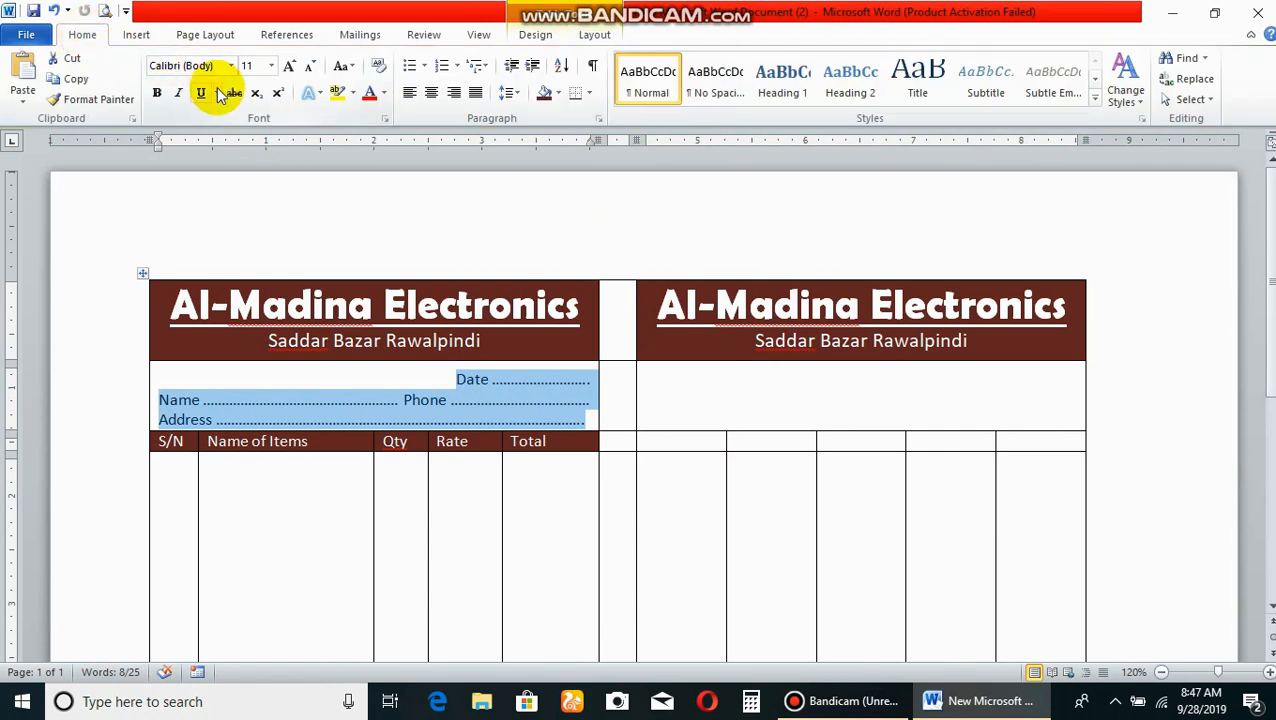
{"action": "left_click", "coordinate": [669, 370]}
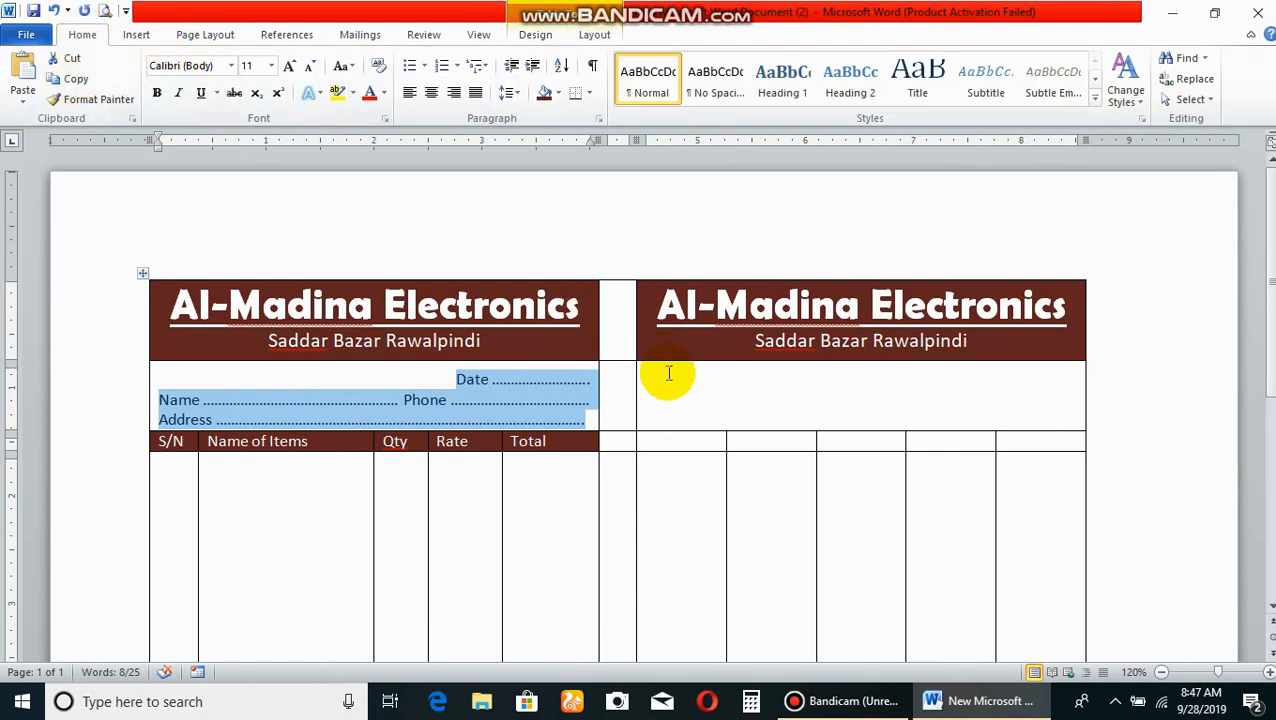
{"action": "left_click", "coordinate": [28, 70]}
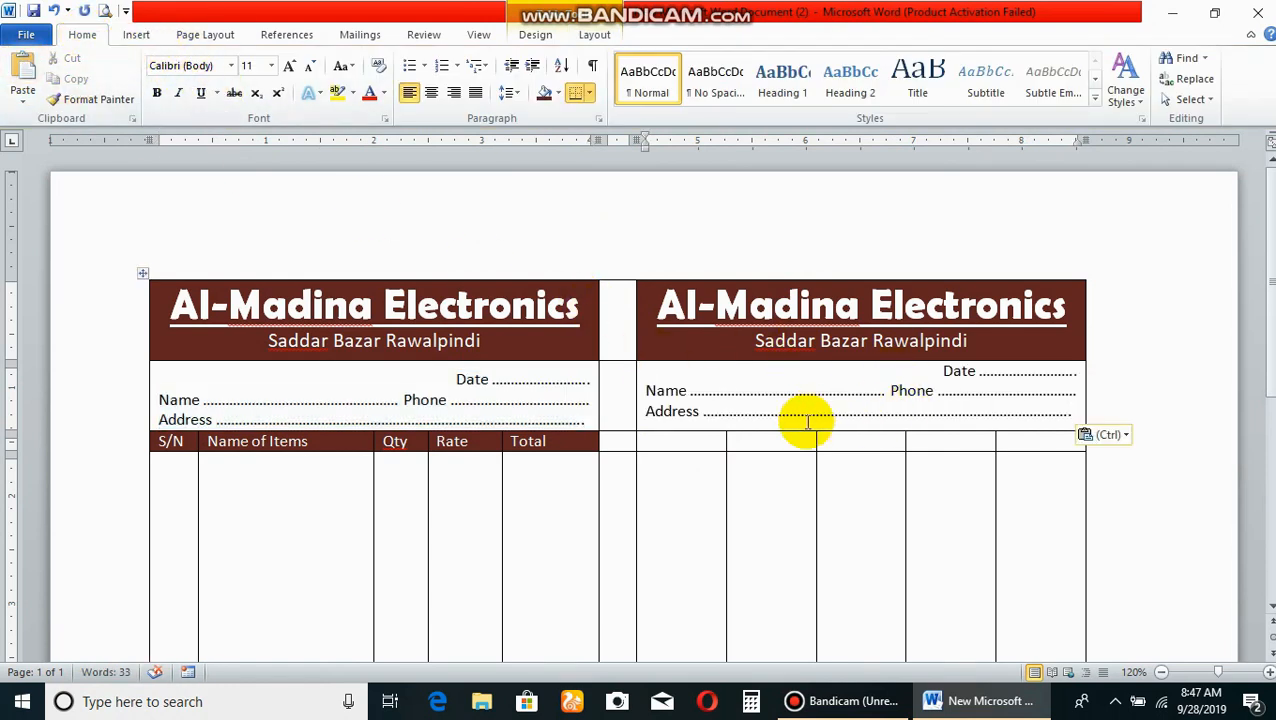
- Copy the S/N, Name of Items, Qty, Rate and Total labels into the matching row of the second copy
{"action": "left_click_drag", "start_coordinate": [155, 447], "coordinate": [527, 447]}
{"action": "left_click", "coordinate": [70, 80]}
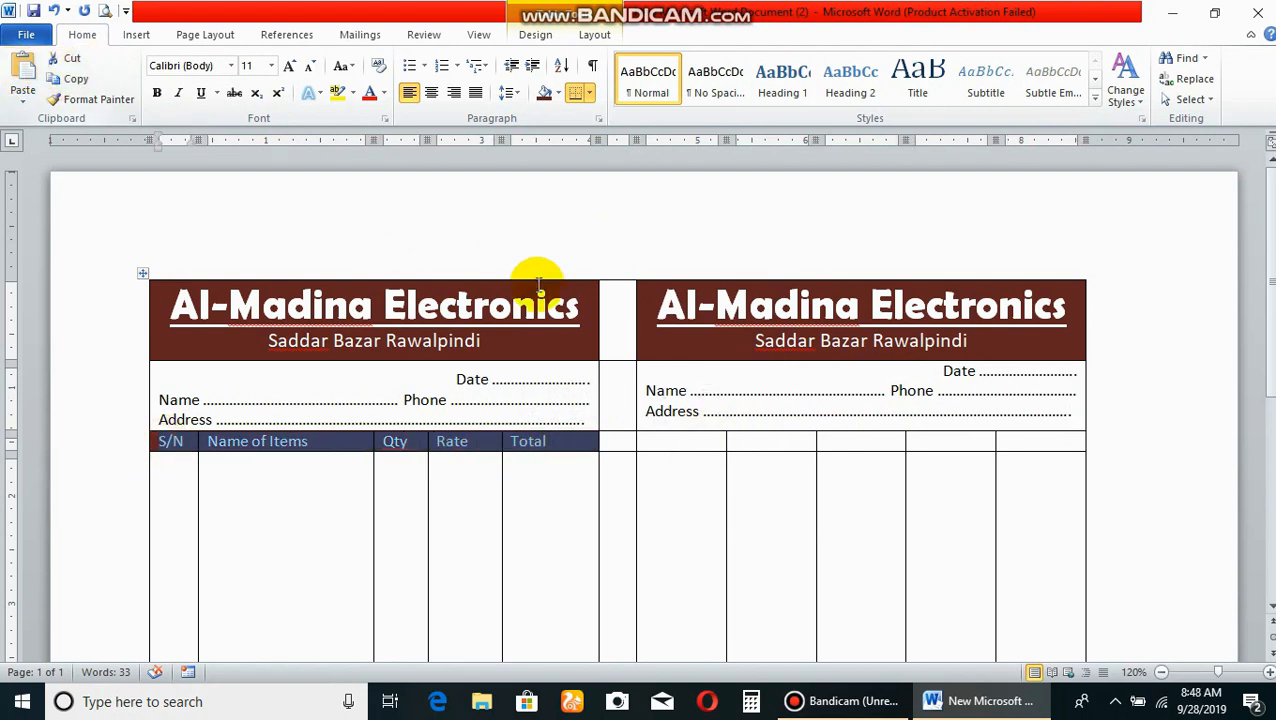
{"action": "left_click", "coordinate": [655, 441]}
{"action": "left_click", "coordinate": [24, 72]}
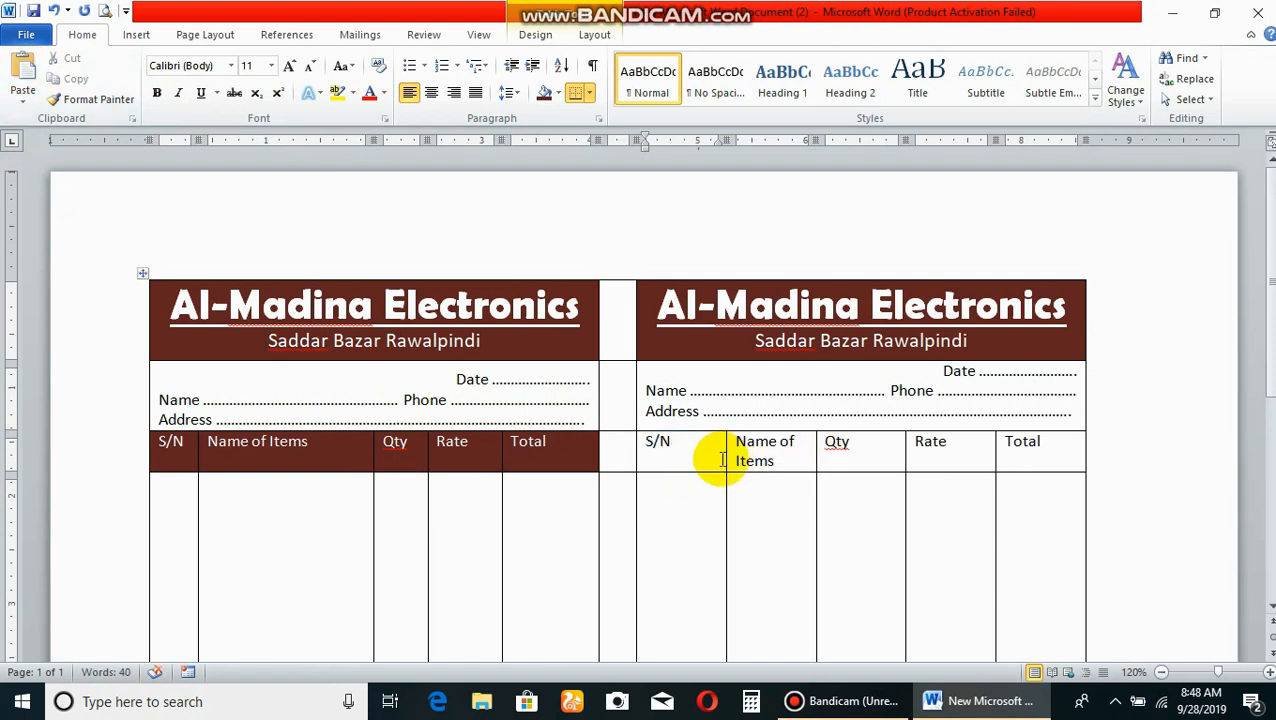
- Adjust the second copy's column widths, narrowing S/N, Qty and Rate and widening Name of Items to resemble the first copy
{"action": "left_click_drag", "start_coordinate": [724, 460], "coordinate": [676, 462]}
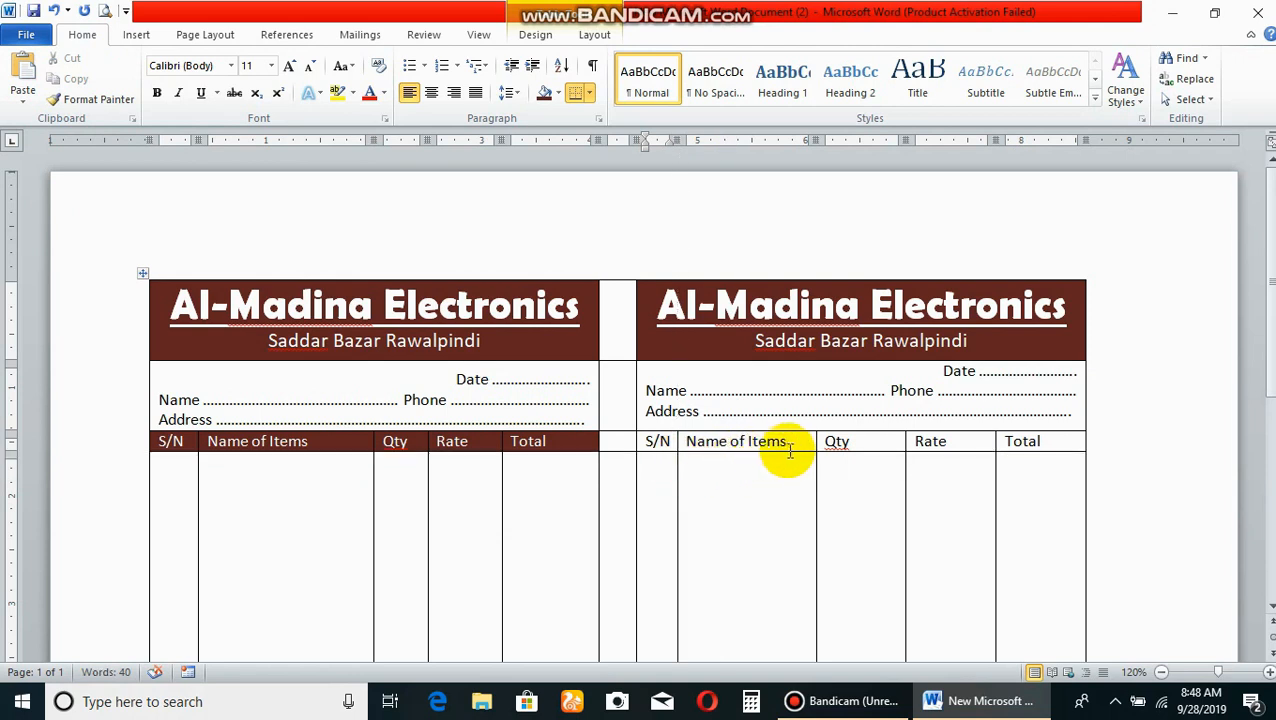
{"action": "left_click_drag", "start_coordinate": [817, 441], "coordinate": [940, 443]}
{"action": "left_click", "coordinate": [998, 442]}
{"action": "left_click", "coordinate": [989, 440]}
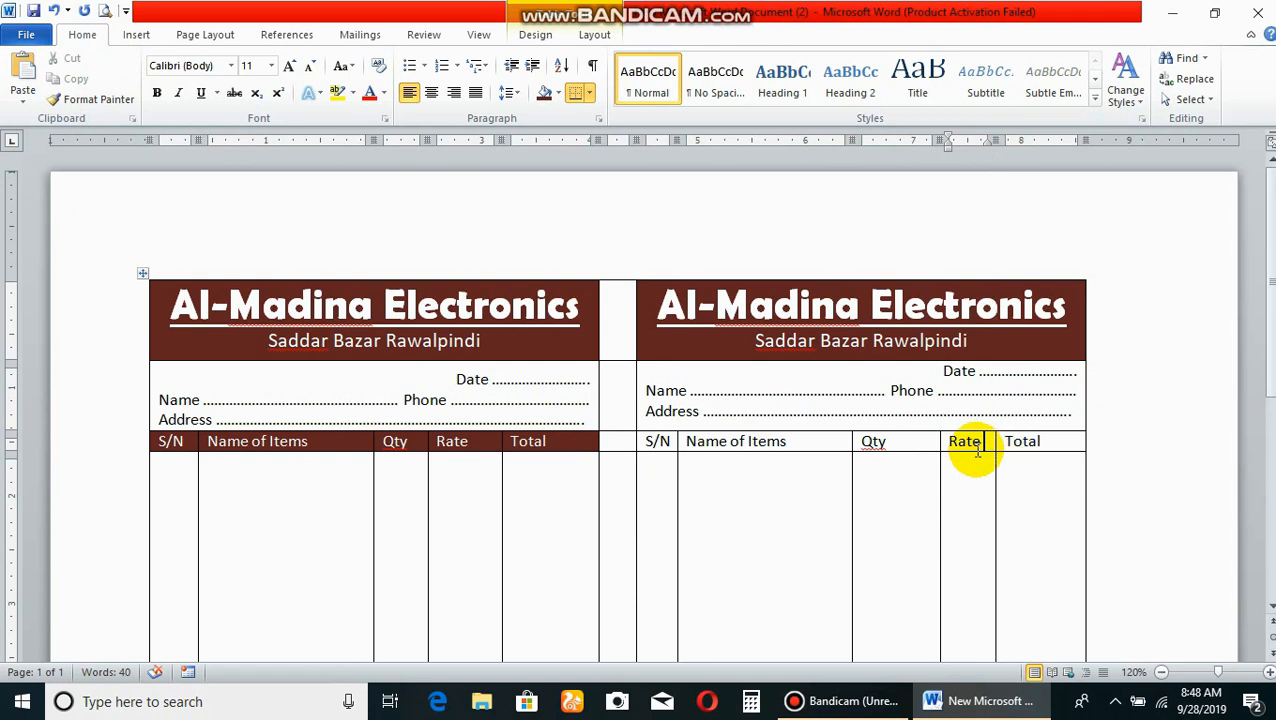
{"action": "left_click_drag", "start_coordinate": [869, 449], "coordinate": [918, 447]}
{"action": "left_click", "coordinate": [984, 469]}
{"action": "left_click", "coordinate": [1032, 474]}
- Shade the second copy's S/N to Total header cells dark red
{"action": "left_click_drag", "start_coordinate": [652, 441], "coordinate": [1040, 445]}
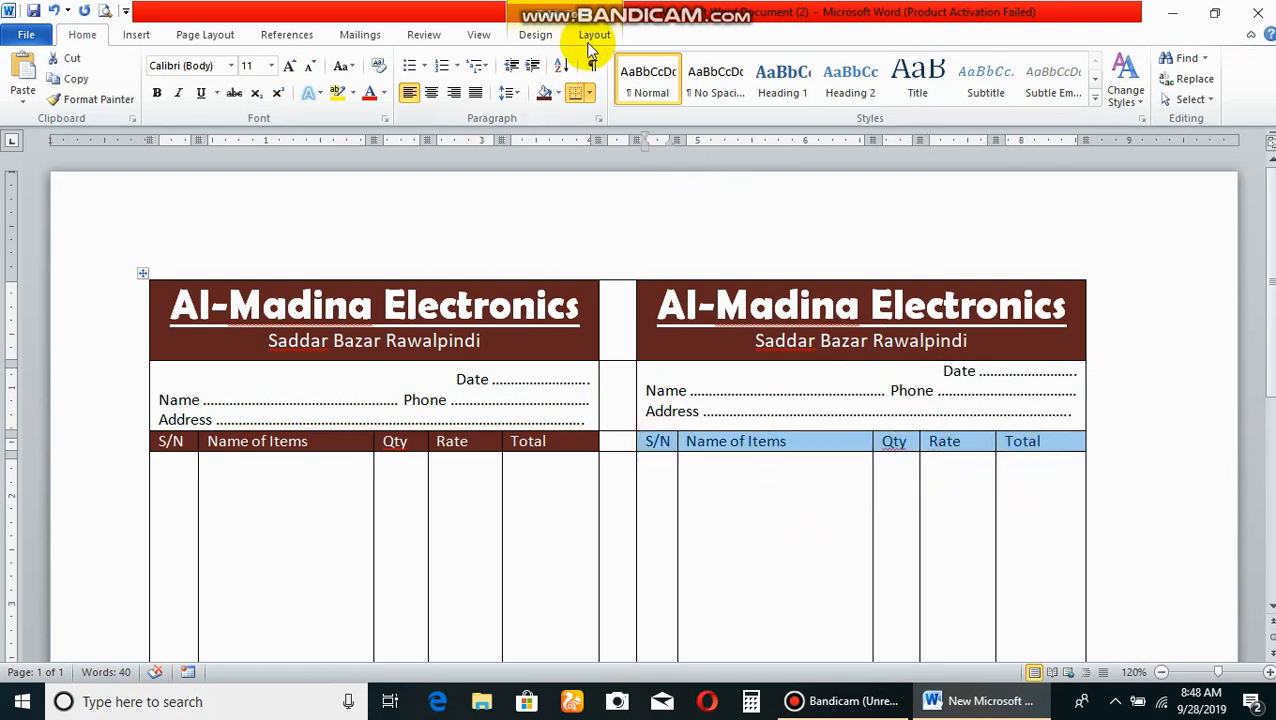
{"action": "left_click", "coordinate": [535, 34]}
{"action": "left_click", "coordinate": [716, 60]}
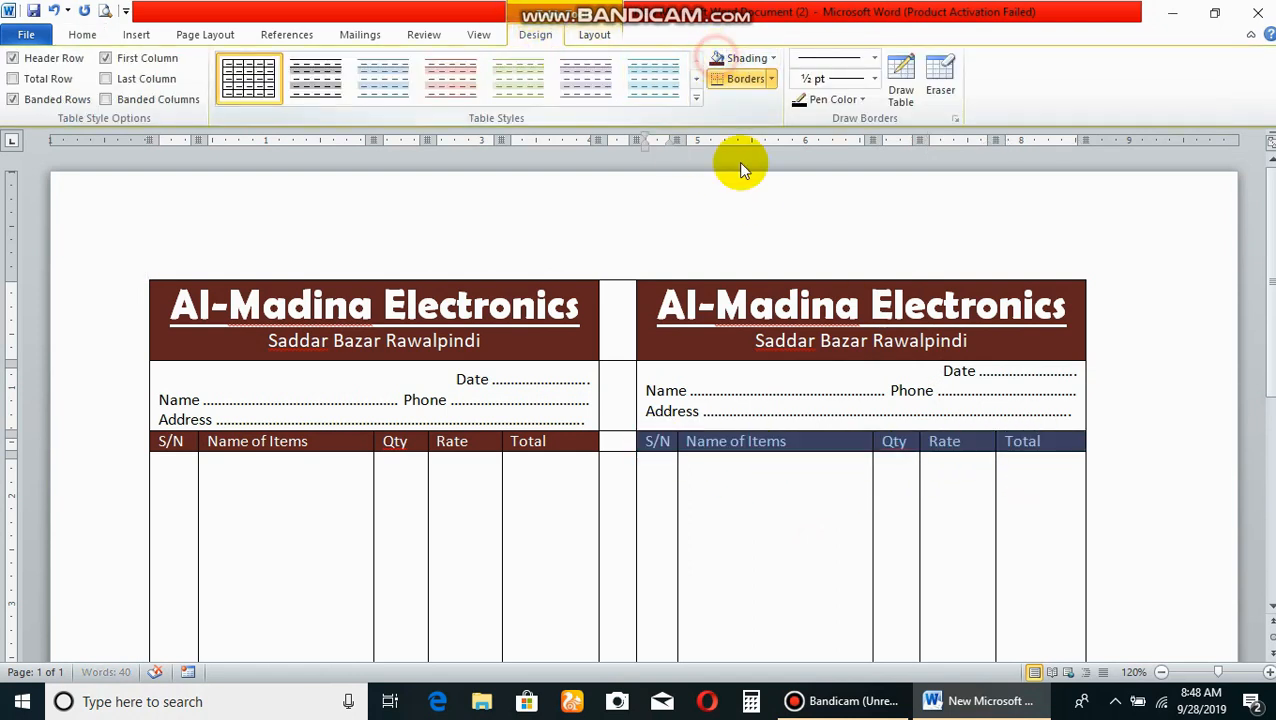
{"action": "left_click", "coordinate": [741, 384]}
- Add two more empty rows at the end of the table
{"action": "scroll", "coordinate": [810, 455], "scroll_direction": "down", "scroll_amount": 4}
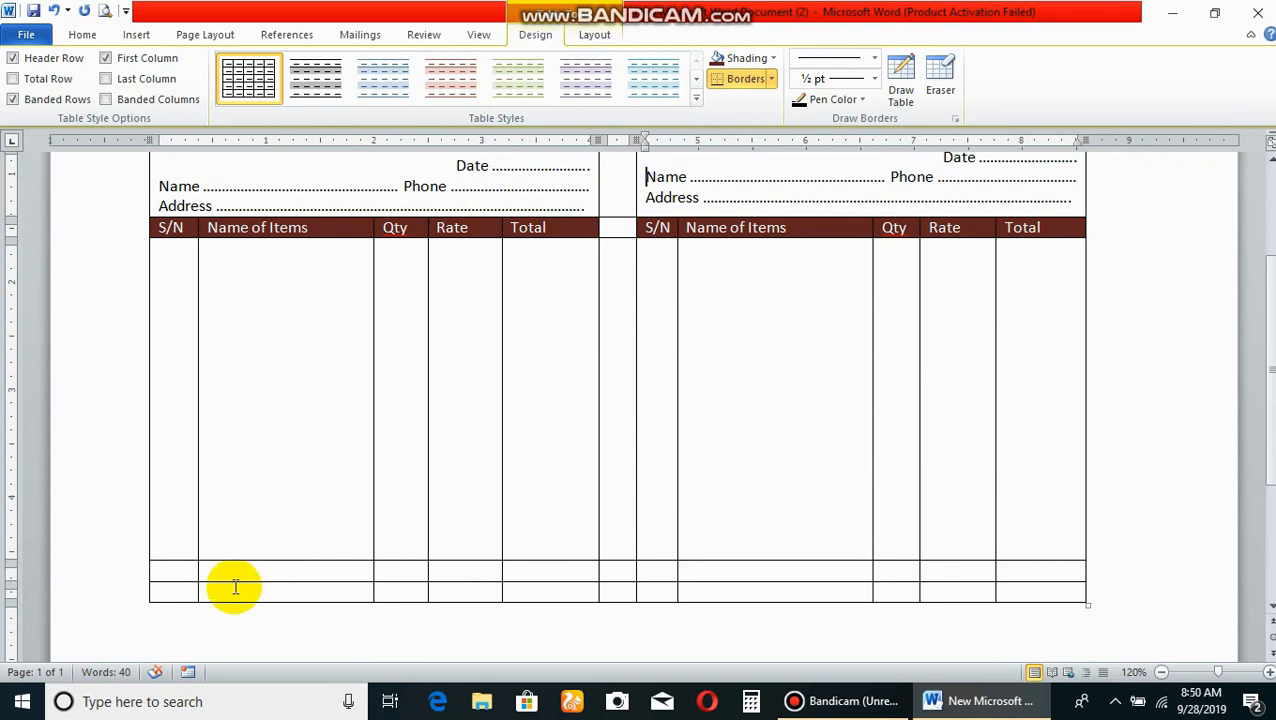
{"action": "left_click", "coordinate": [764, 590]}
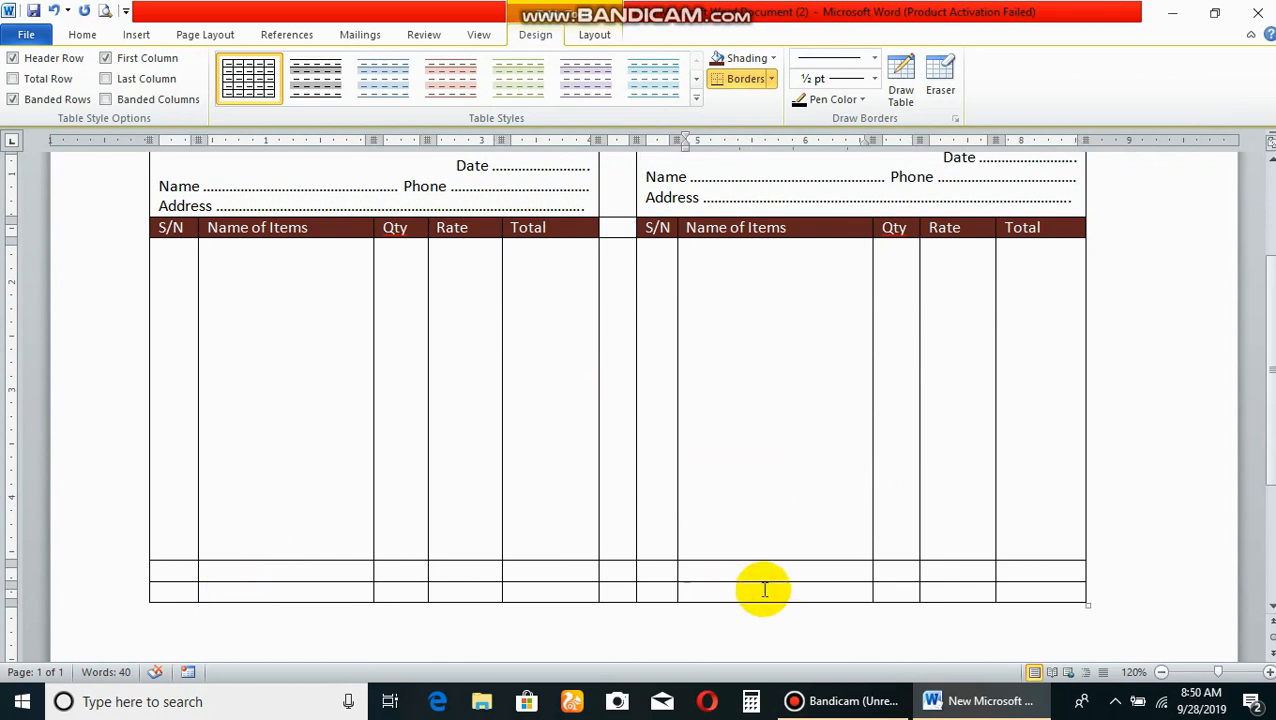
{"action": "key", "text": "Tab"}
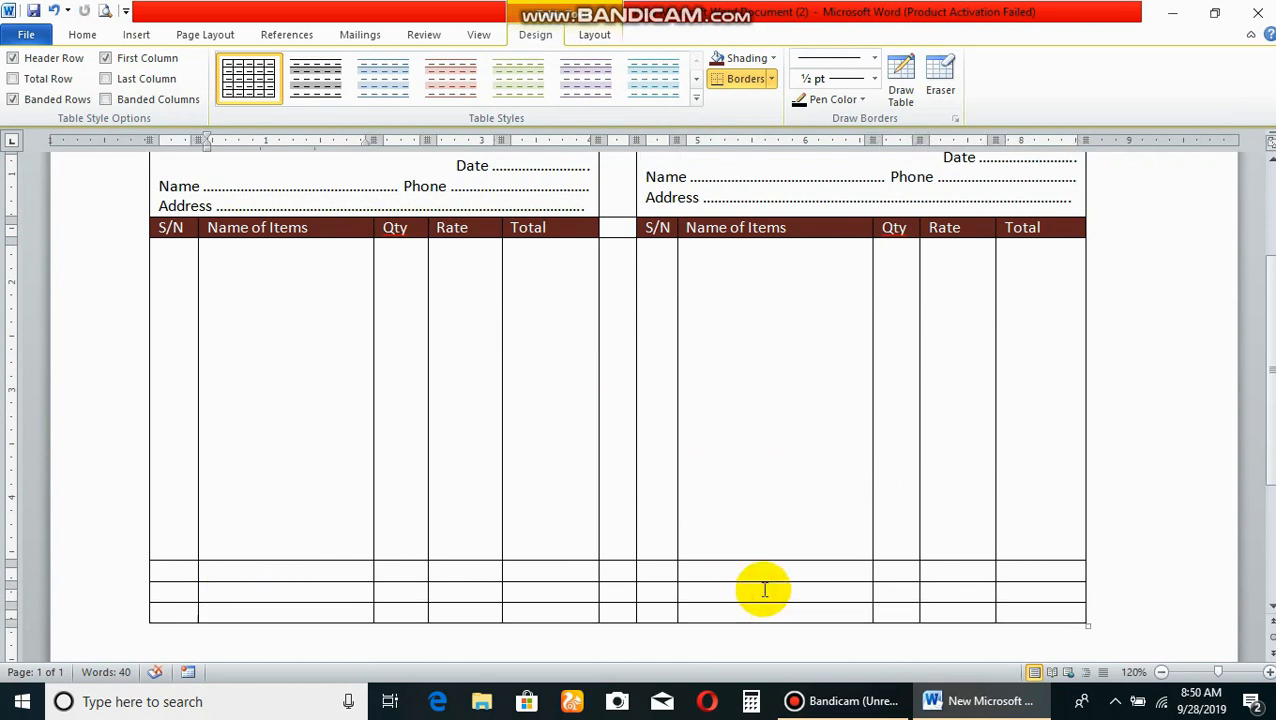
{"action": "key", "text": "Tab"}
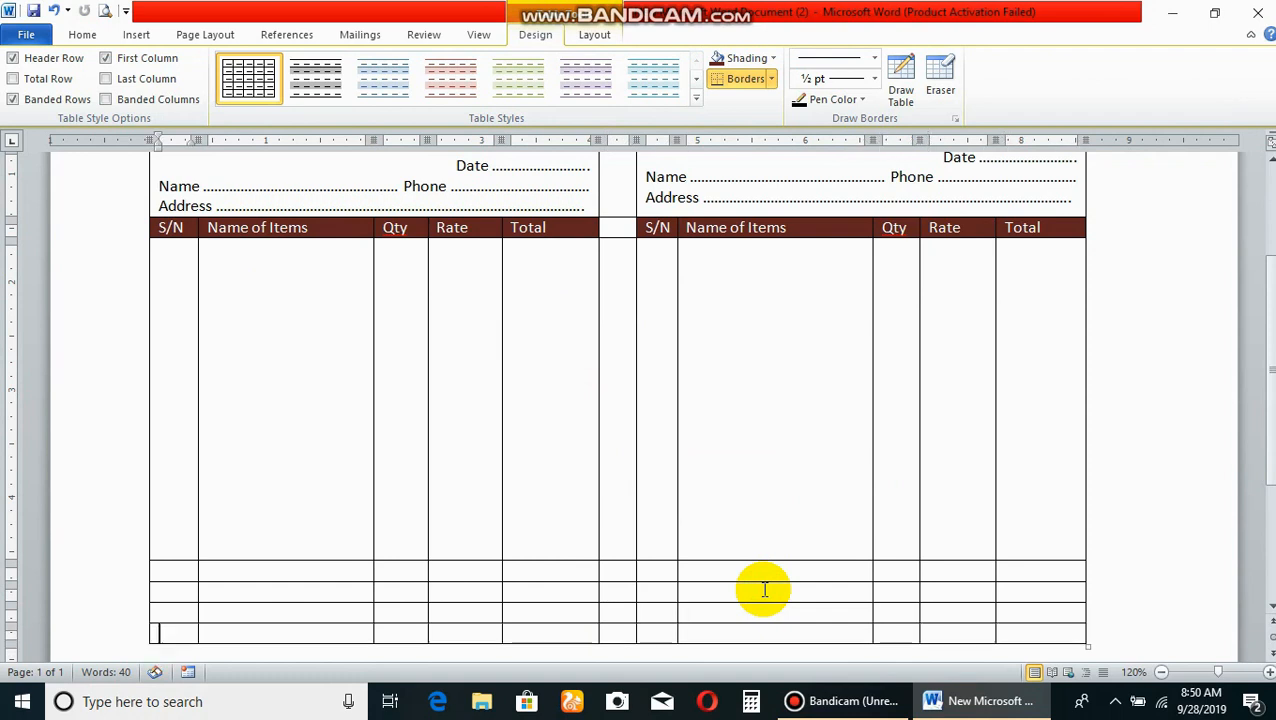
- In each of the three rows below the first copy's tall item row, merge the four cells from S/N to Rate
{"action": "left_click_drag", "start_coordinate": [182, 568], "coordinate": [438, 570]}
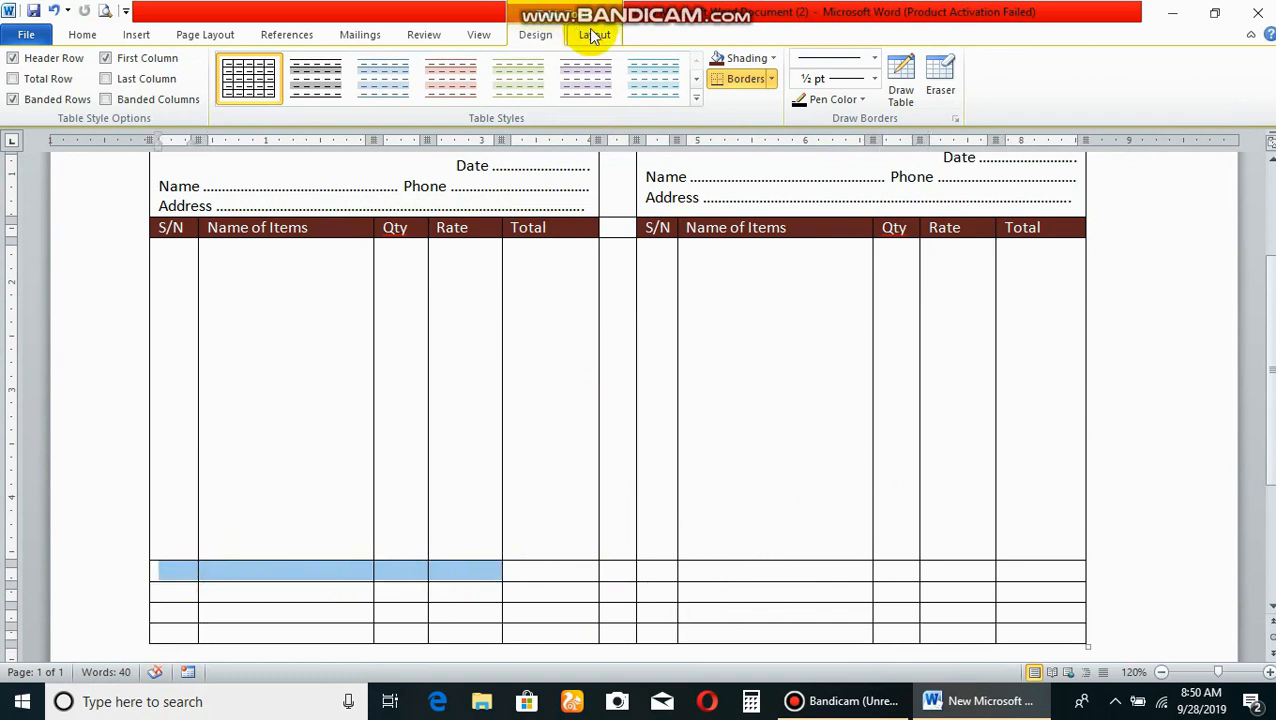
{"action": "left_click", "coordinate": [590, 35]}
{"action": "left_click", "coordinate": [386, 80]}
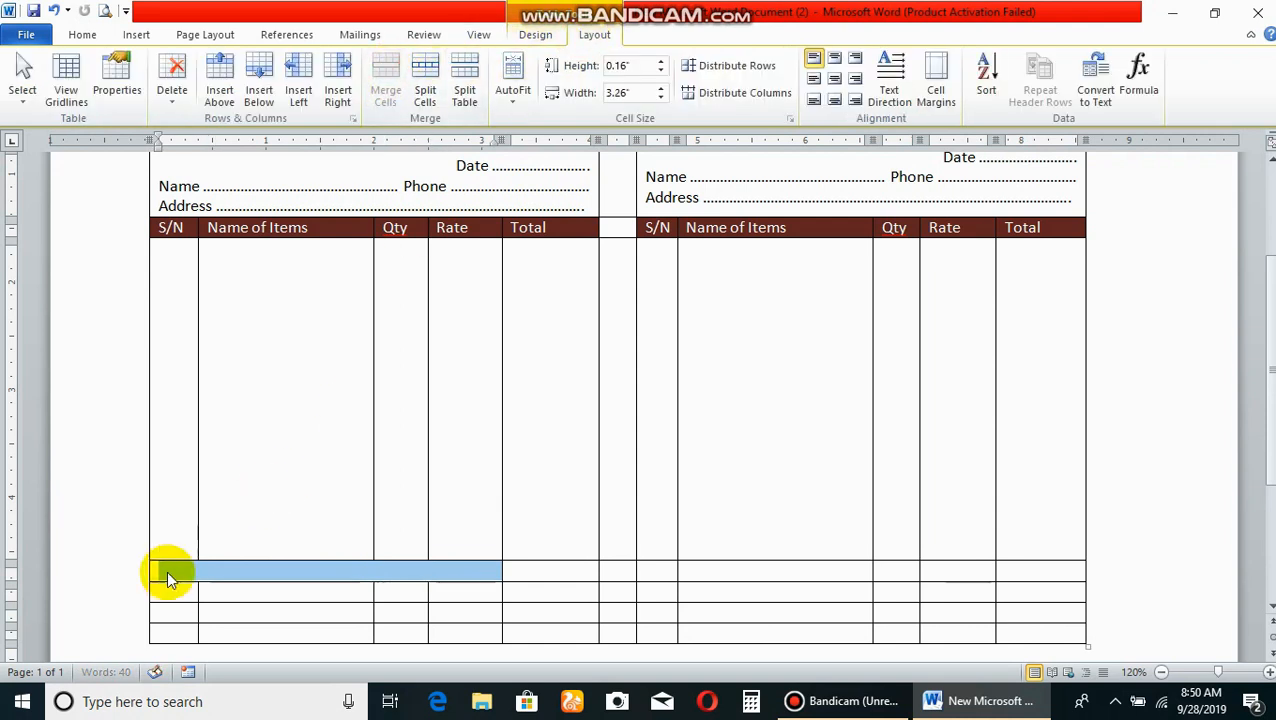
{"action": "left_click_drag", "start_coordinate": [177, 590], "coordinate": [455, 593]}
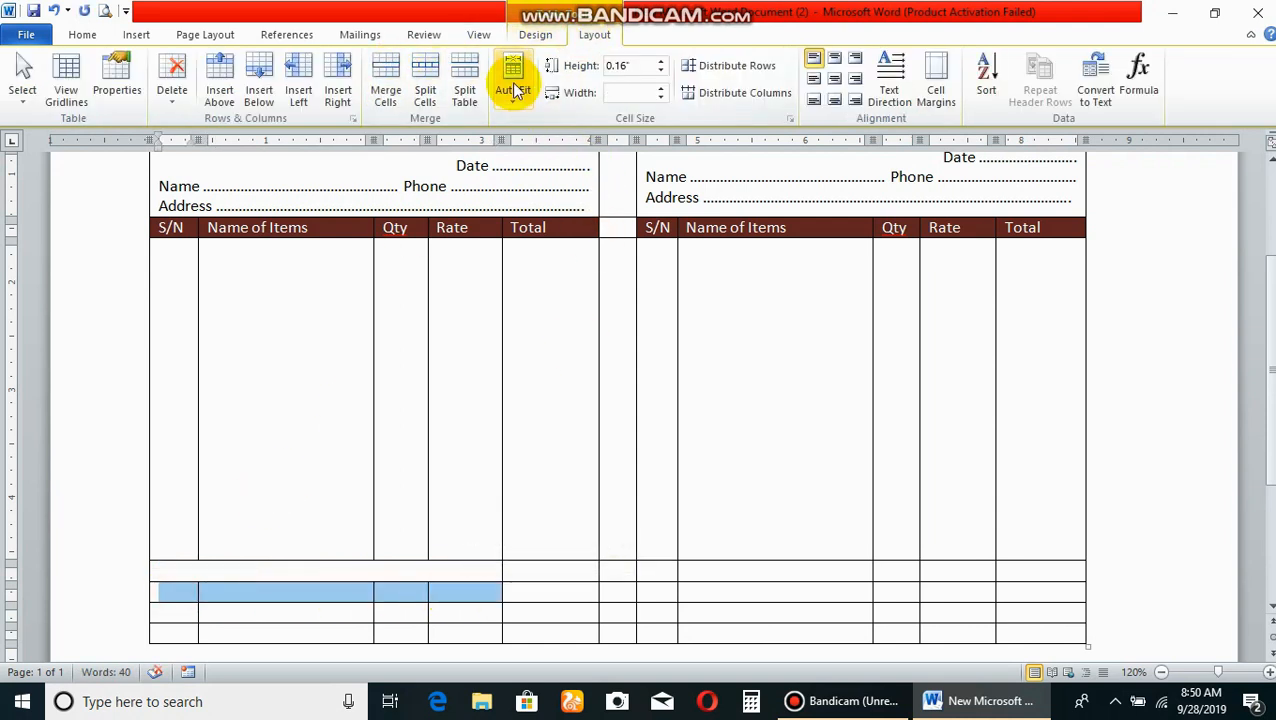
{"action": "left_click", "coordinate": [386, 80]}
{"action": "left_click_drag", "start_coordinate": [175, 609], "coordinate": [470, 607]}
{"action": "left_click", "coordinate": [386, 80]}
- Merge all five cells of the first copy's last row into one cell
{"action": "scroll", "coordinate": [348, 516], "scroll_direction": "down", "scroll_amount": 1}
{"action": "left_click_drag", "start_coordinate": [179, 580], "coordinate": [545, 583]}
{"action": "left_click", "coordinate": [386, 80]}
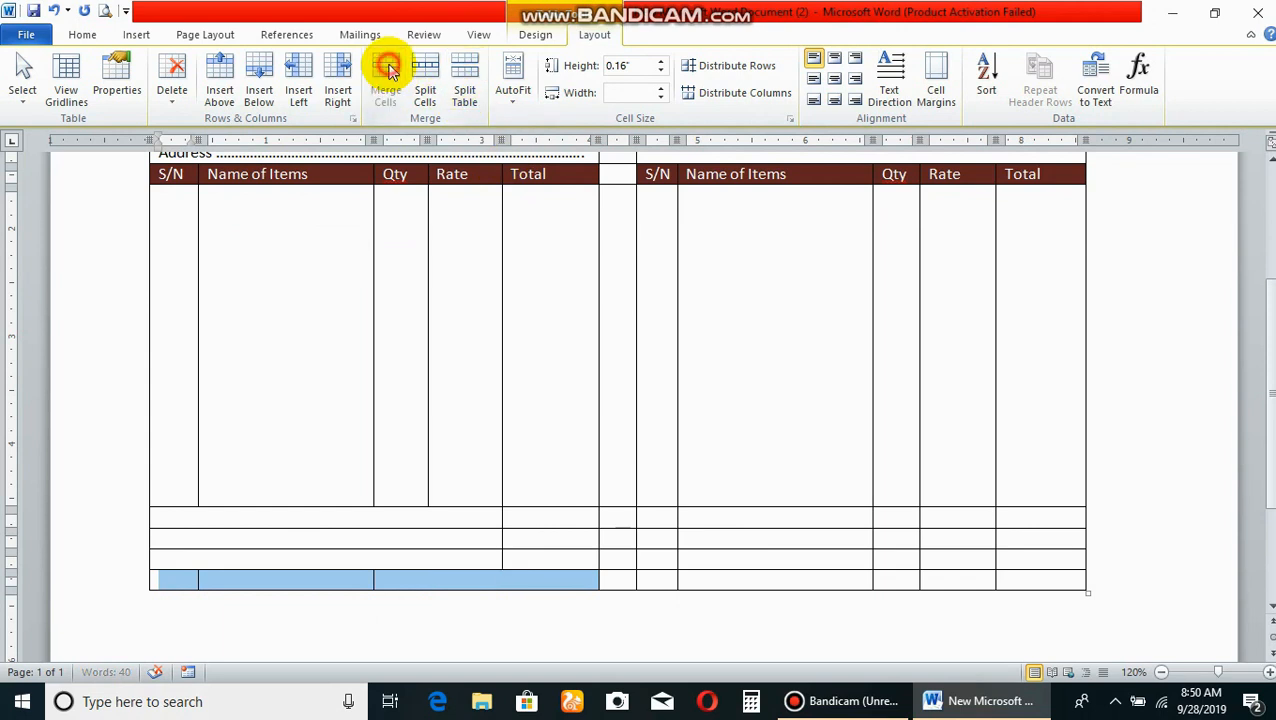
{"action": "left_click", "coordinate": [543, 558]}
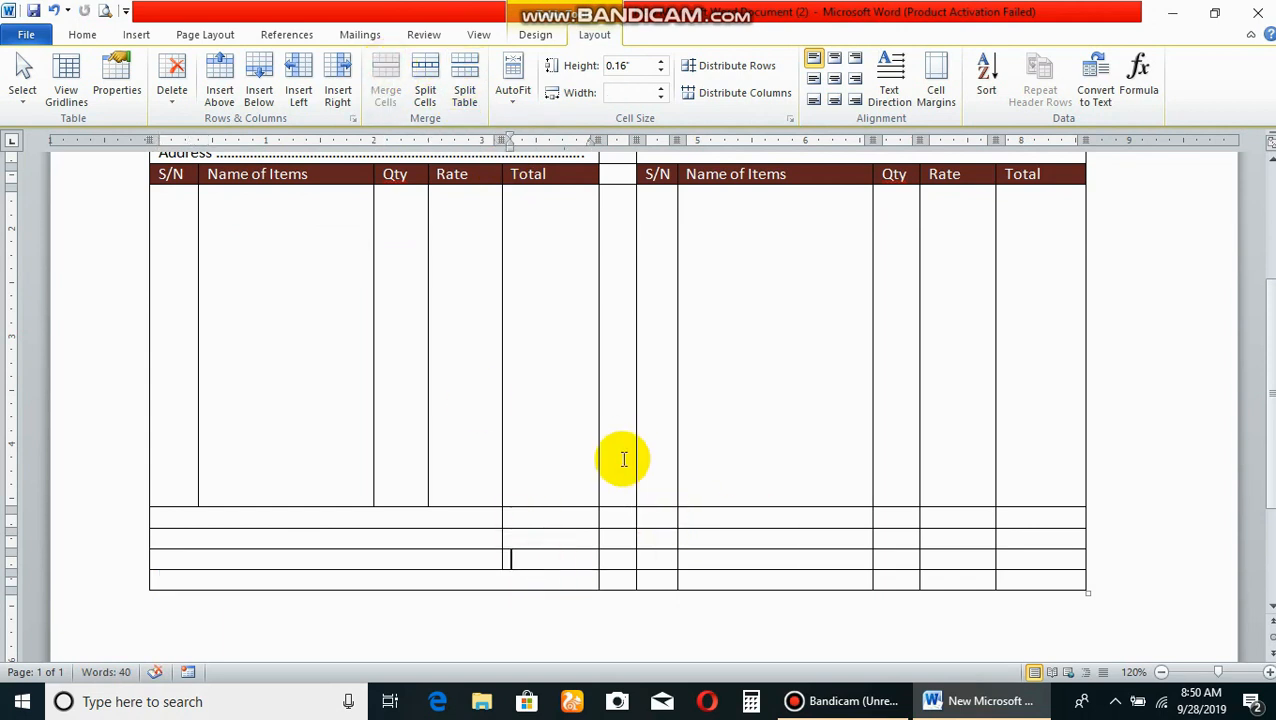
- Merge the cells of the narrow spacer column between the two copies into one cell
{"action": "scroll", "coordinate": [621, 571], "scroll_direction": "up", "scroll_amount": 3}
{"action": "left_click_drag", "start_coordinate": [612, 285], "coordinate": [614, 588]}
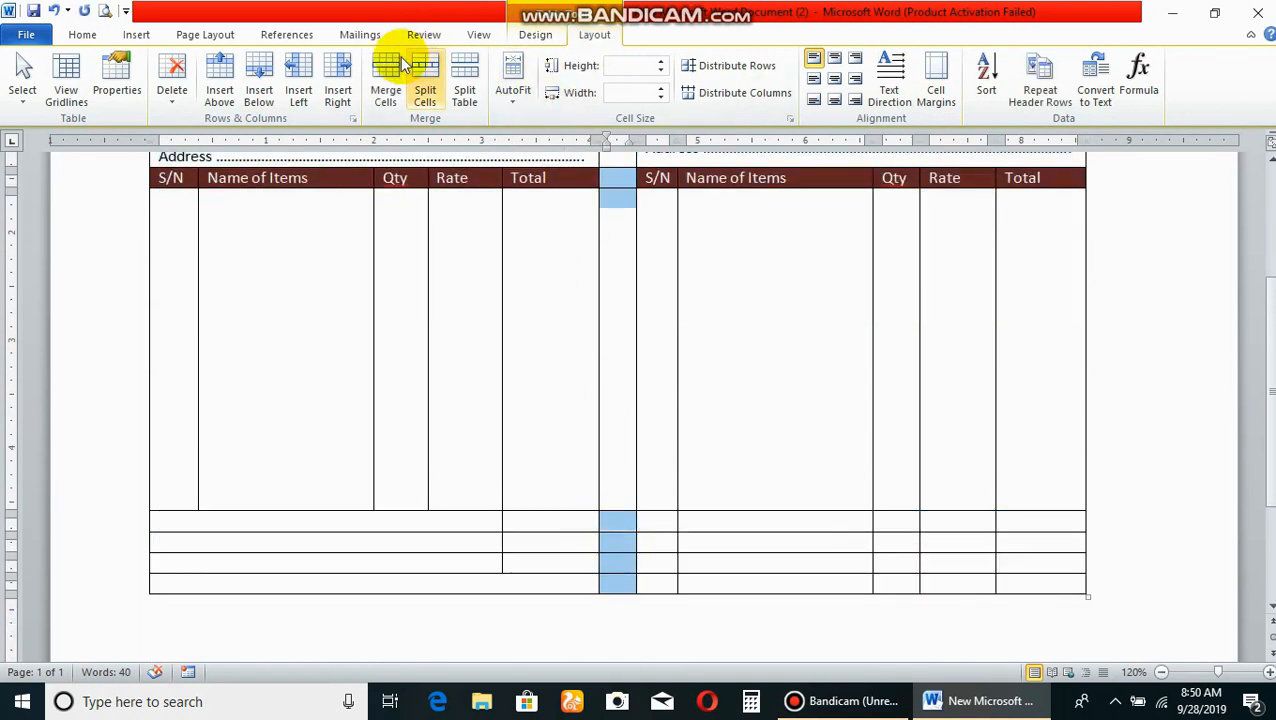
{"action": "left_click", "coordinate": [385, 88]}
{"action": "scroll", "coordinate": [633, 488], "scroll_direction": "up", "scroll_amount": 2}
{"action": "scroll", "coordinate": [638, 484], "scroll_direction": "down", "scroll_amount": 3}
- In each of the three rows below the second copy's tall item row, merge the four cells from S/N to Rate
{"action": "left_click_drag", "start_coordinate": [655, 470], "coordinate": [962, 472]}
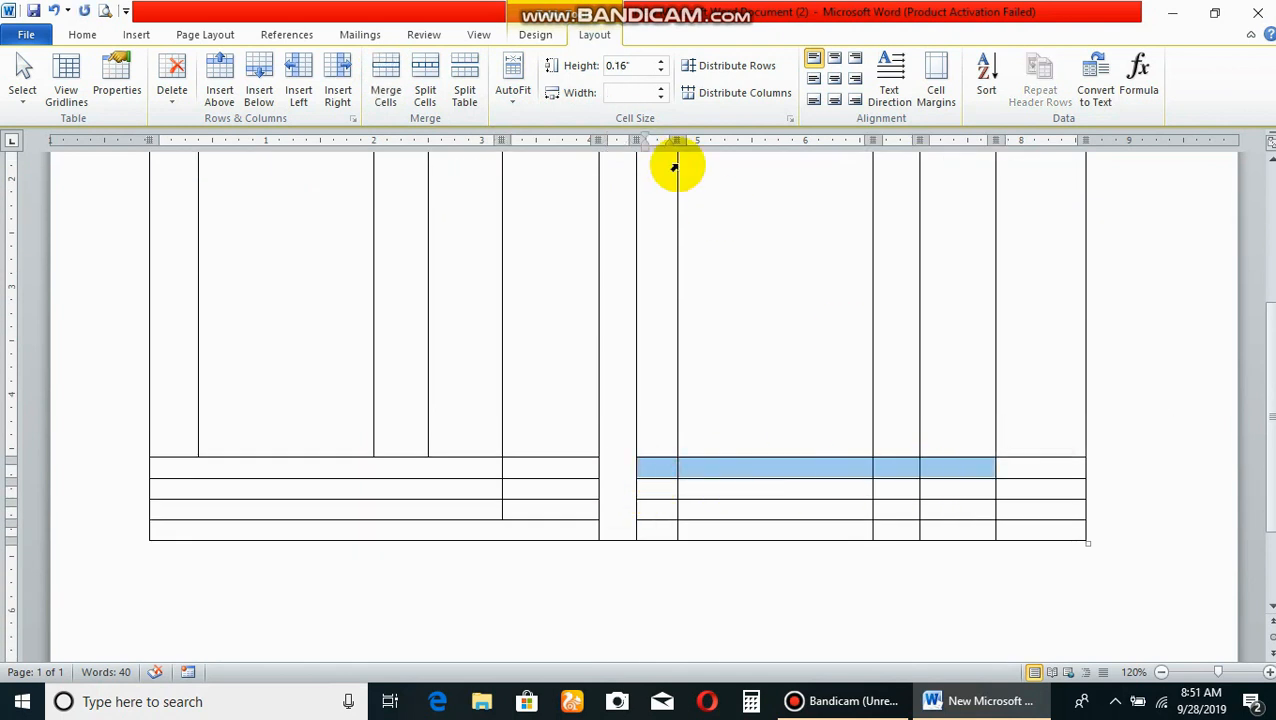
{"action": "left_click", "coordinate": [385, 88]}
{"action": "left_click_drag", "start_coordinate": [664, 490], "coordinate": [975, 490]}
{"action": "left_click", "coordinate": [385, 88]}
{"action": "left_click_drag", "start_coordinate": [652, 518], "coordinate": [972, 510]}
{"action": "left_click", "coordinate": [385, 88]}
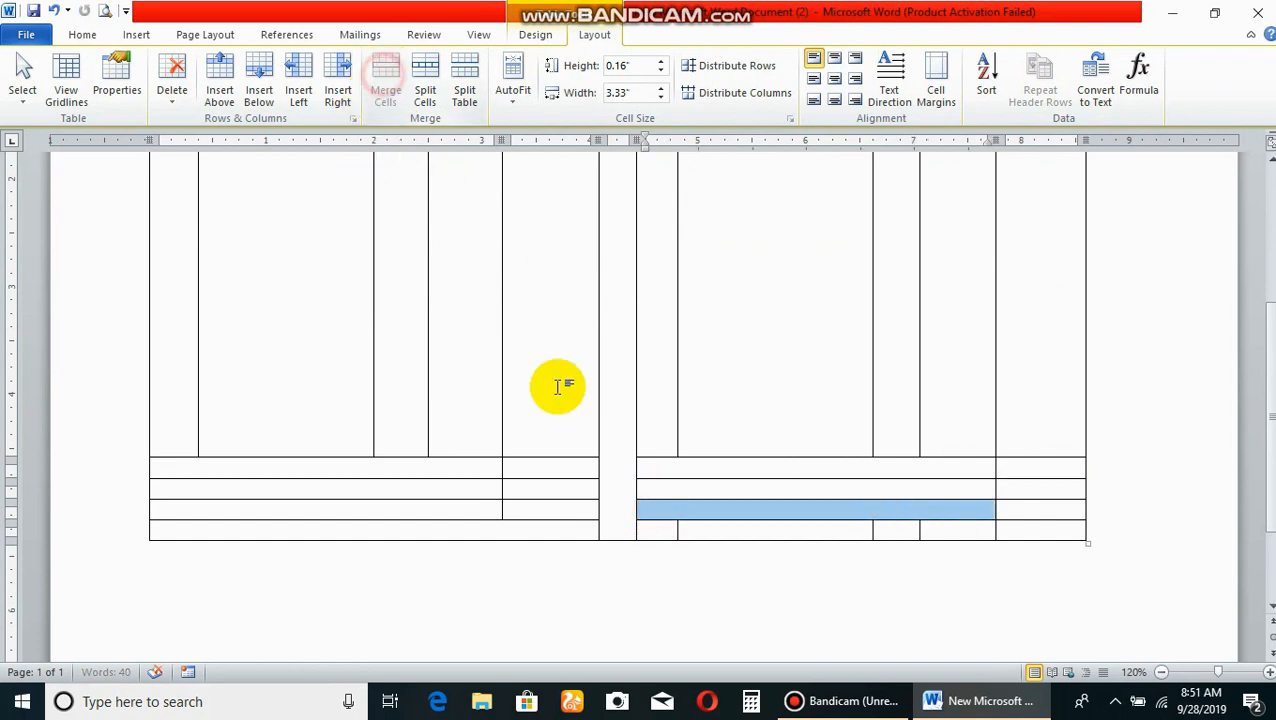
- Merge all five cells of the second copy's last row into one cell
{"action": "left_click_drag", "start_coordinate": [658, 530], "coordinate": [1040, 528]}
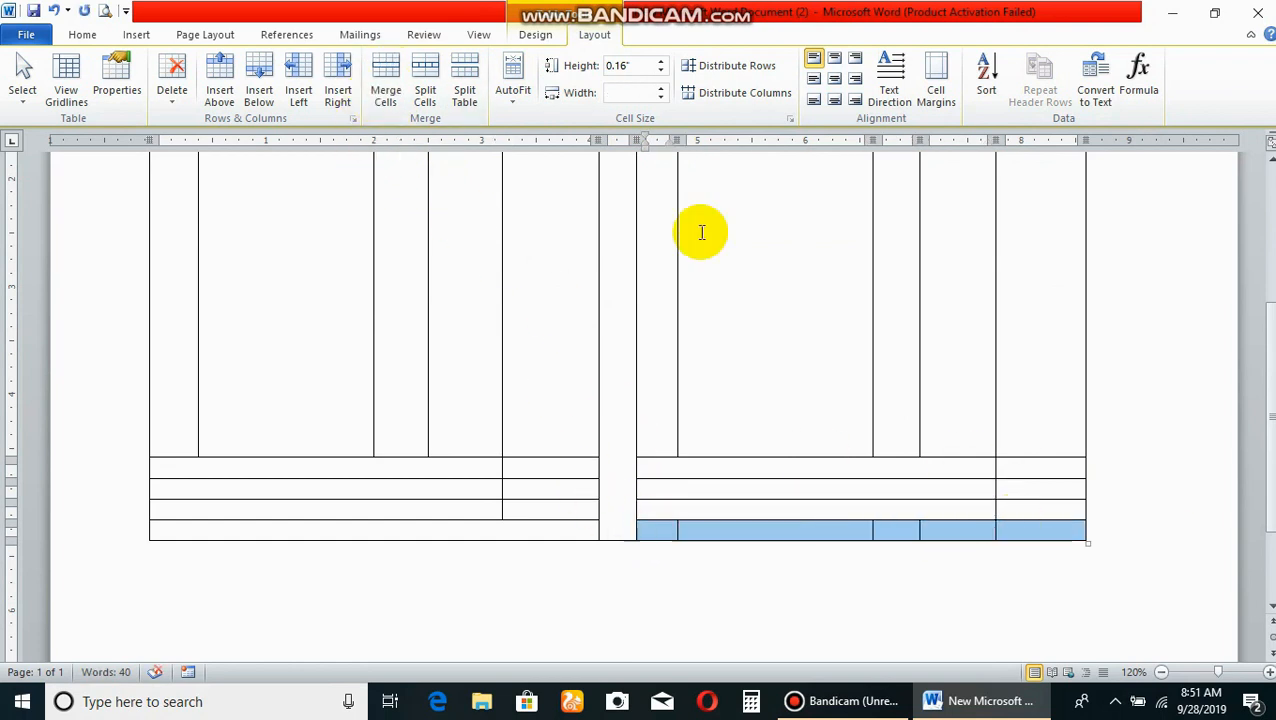
{"action": "left_click", "coordinate": [383, 78]}
{"action": "left_click", "coordinate": [476, 461]}
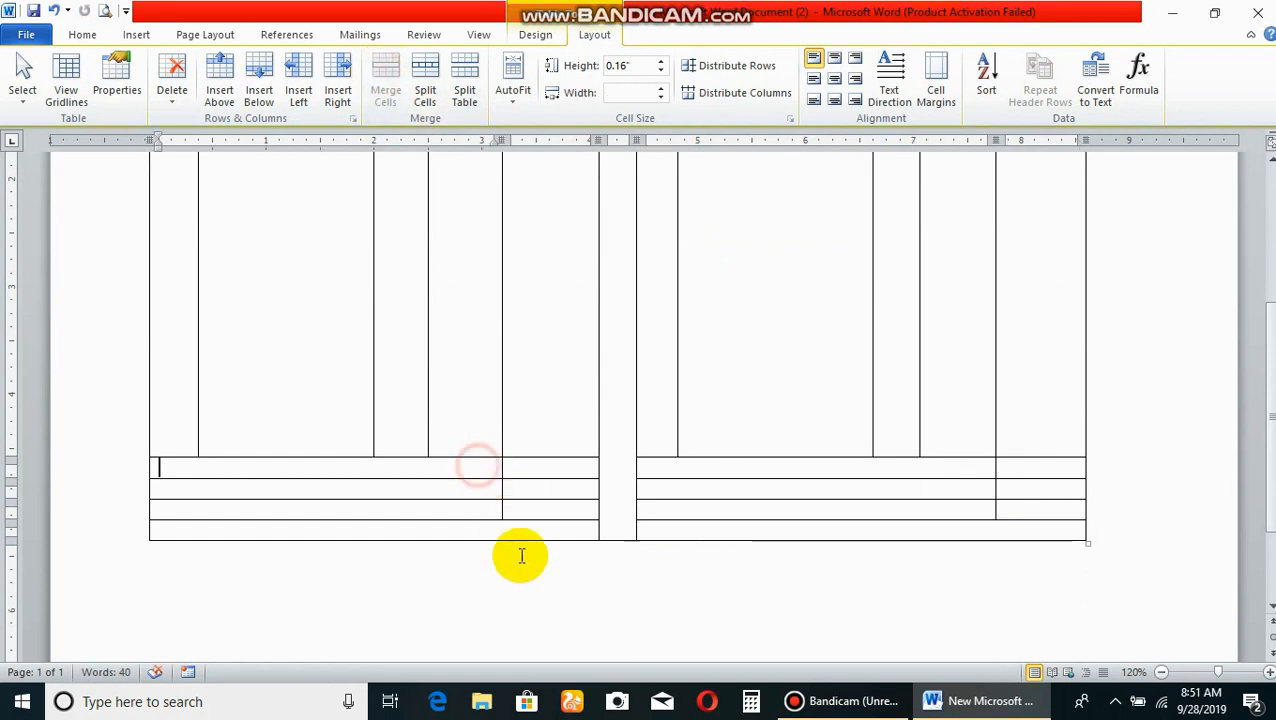
- Right-align the three merged cells below the first copy's item row
{"action": "scroll", "coordinate": [521, 552], "scroll_direction": "up", "scroll_amount": 3}
{"action": "scroll", "coordinate": [521, 555], "scroll_direction": "down", "scroll_amount": 1}
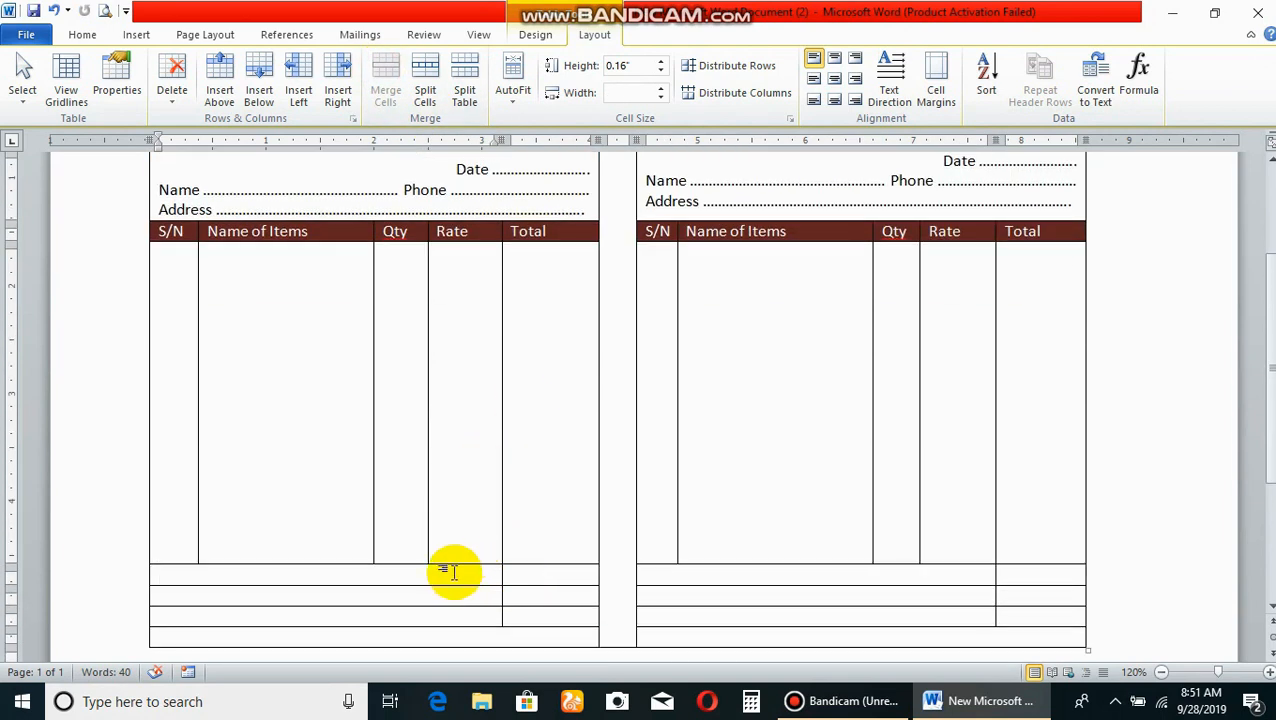
{"action": "left_click_drag", "start_coordinate": [413, 572], "coordinate": [415, 613]}
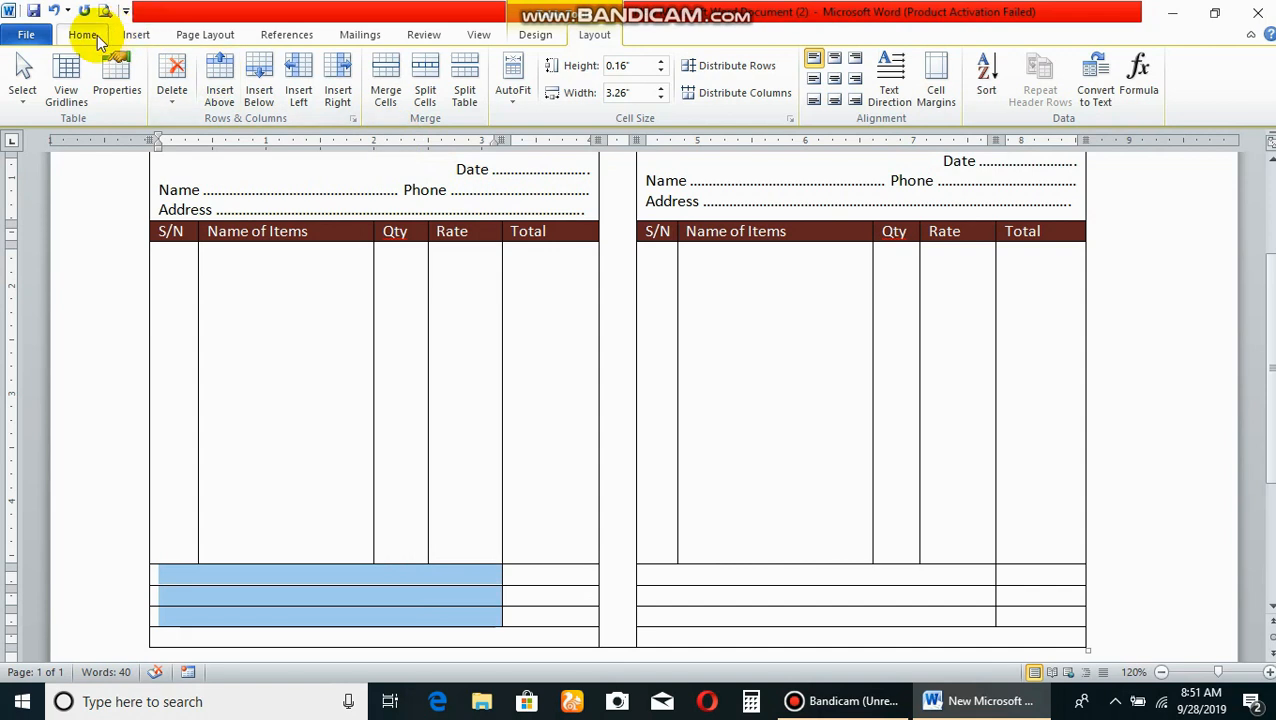
{"action": "left_click", "coordinate": [82, 34]}
{"action": "left_click", "coordinate": [452, 93]}
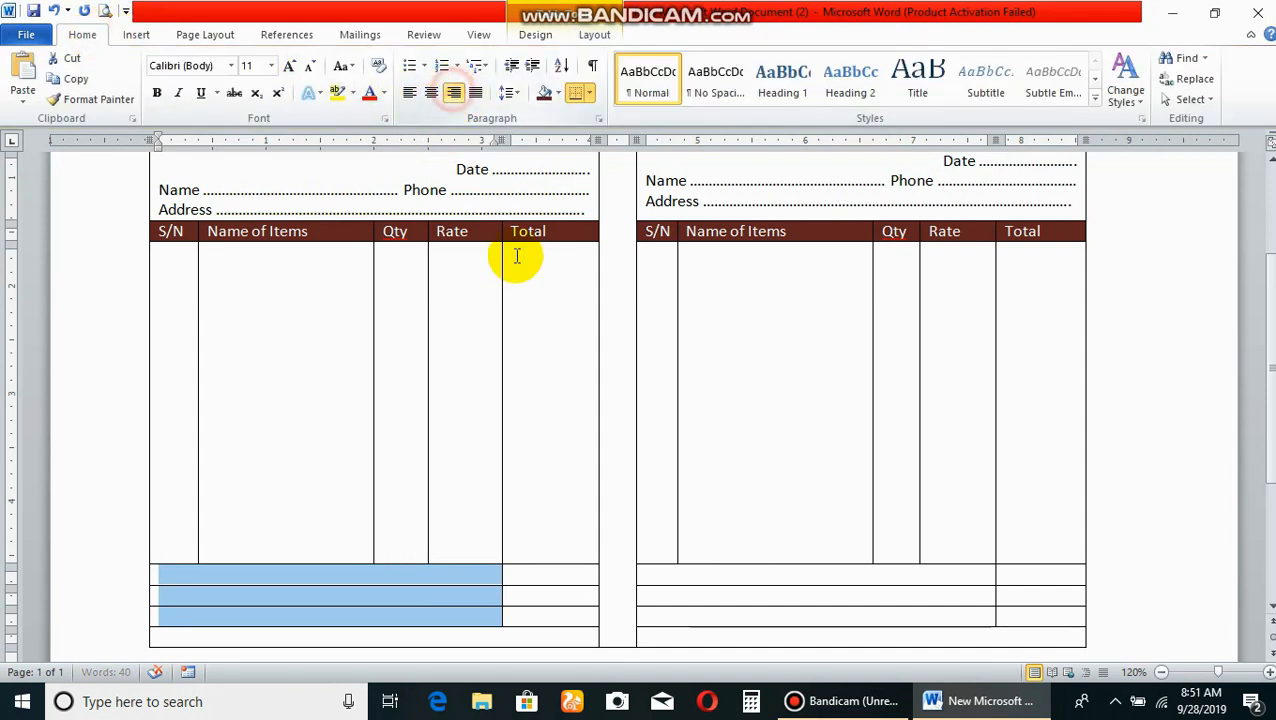
- Enter Total, Discount and G.Total in the first copy's three merged cells, and In Words with a dotted line in its last row
{"action": "left_click", "coordinate": [470, 580]}
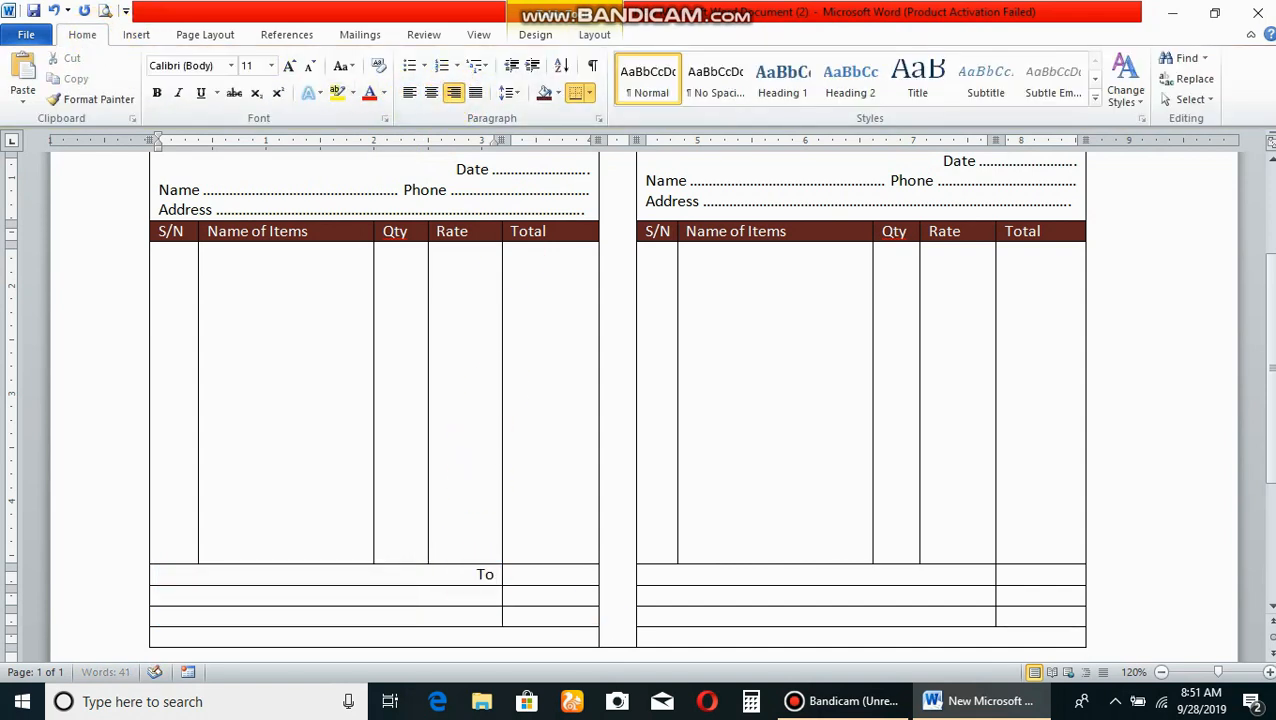
{"action": "left_click", "coordinate": [448, 578]}
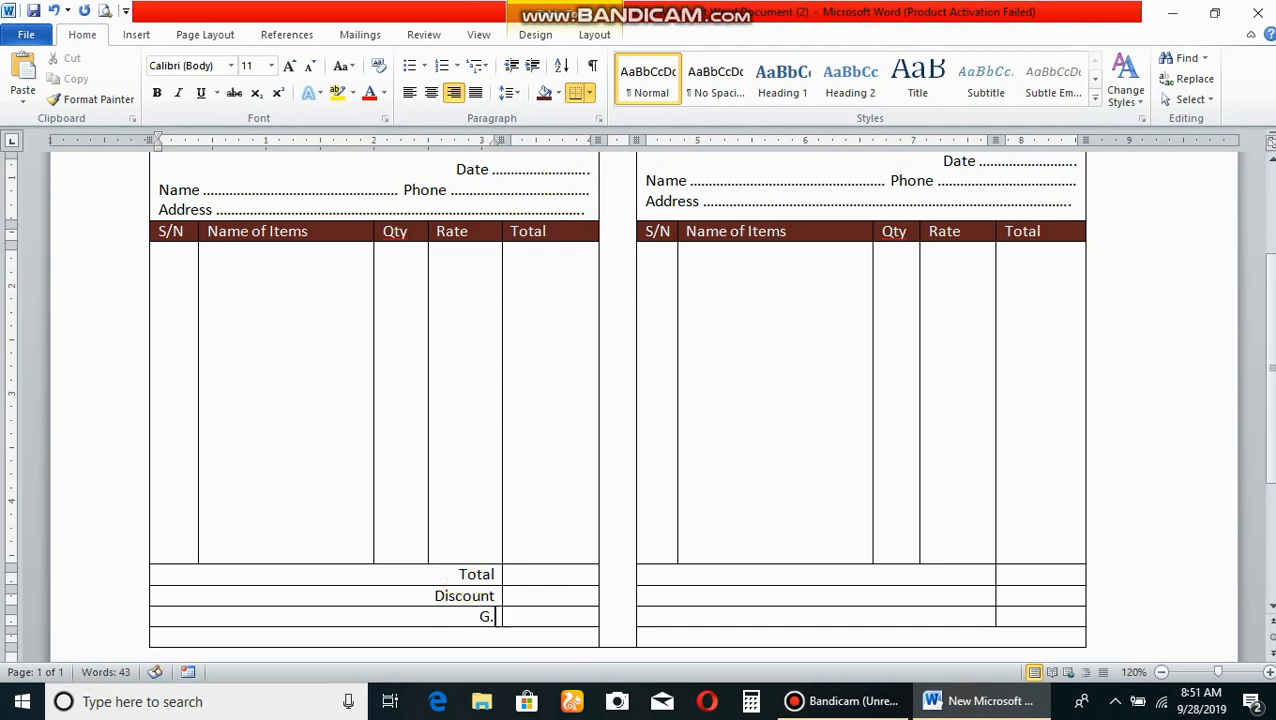
{"action": "left_click", "coordinate": [472, 594]}
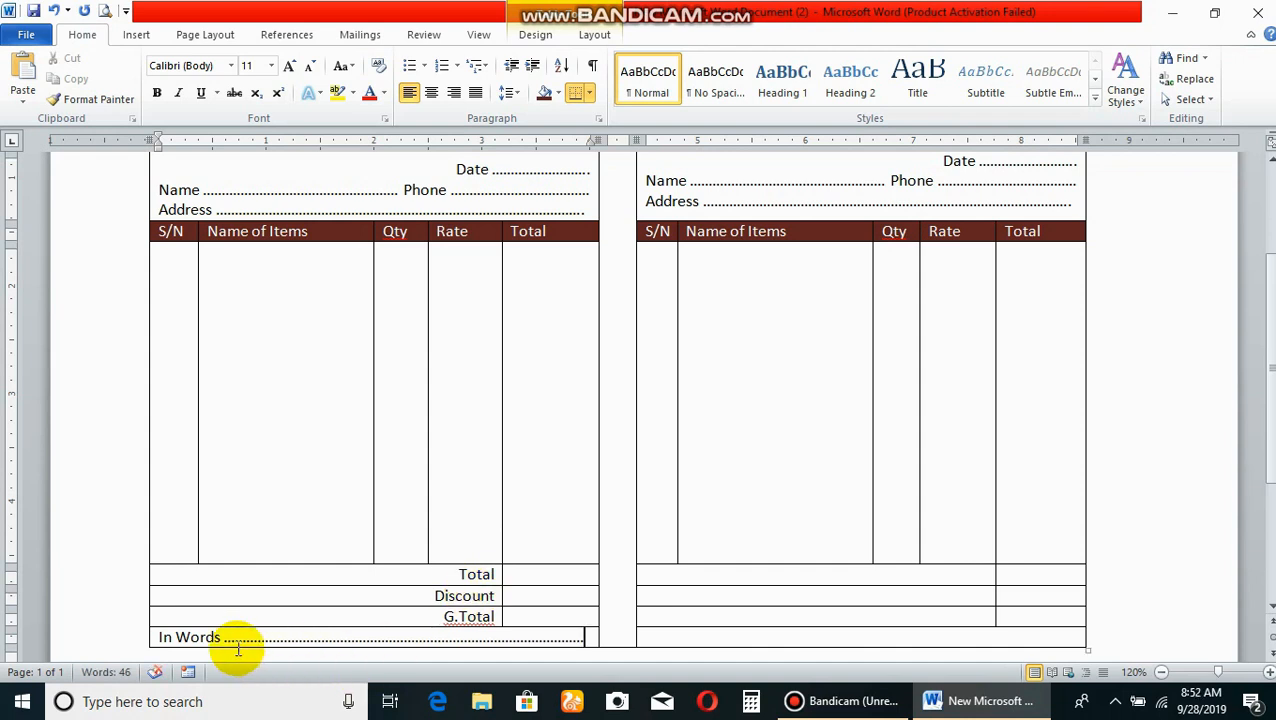
- Insert a blank line above the In Words line in the first copy's last row
{"action": "left_click", "coordinate": [158, 637]}
{"action": "key", "text": "Return"}
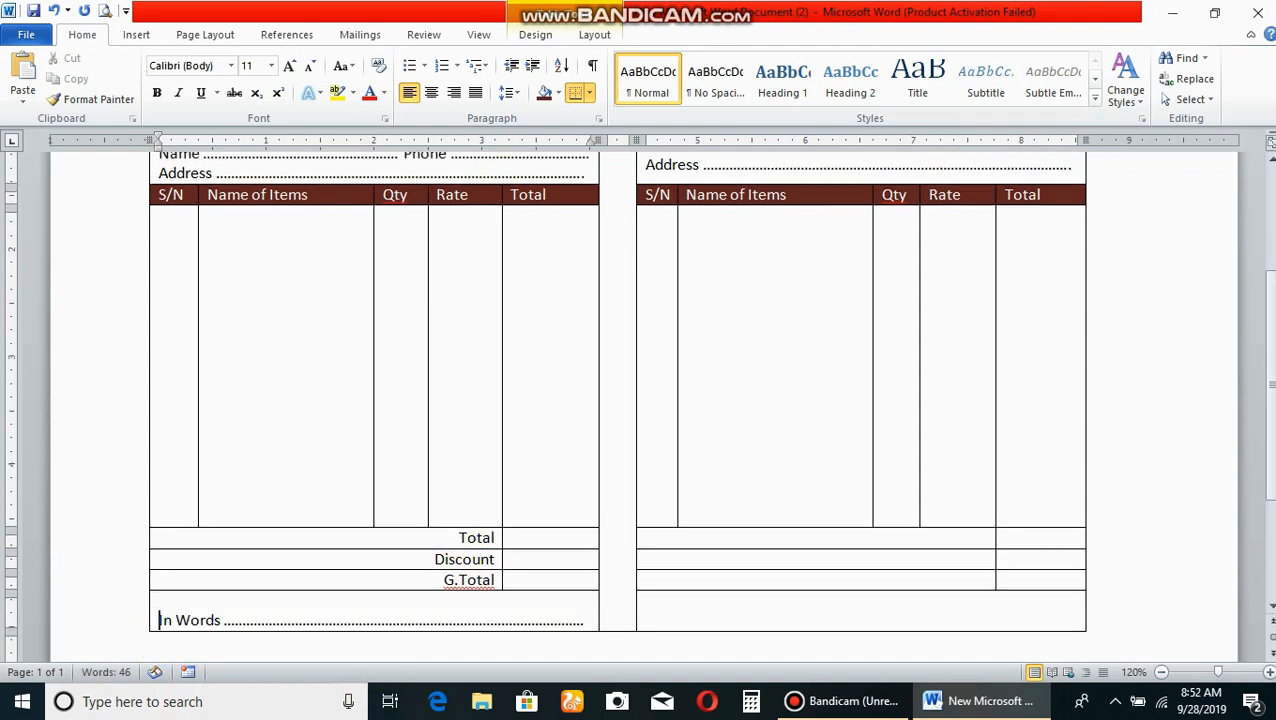
{"action": "left_click", "coordinate": [594, 611]}
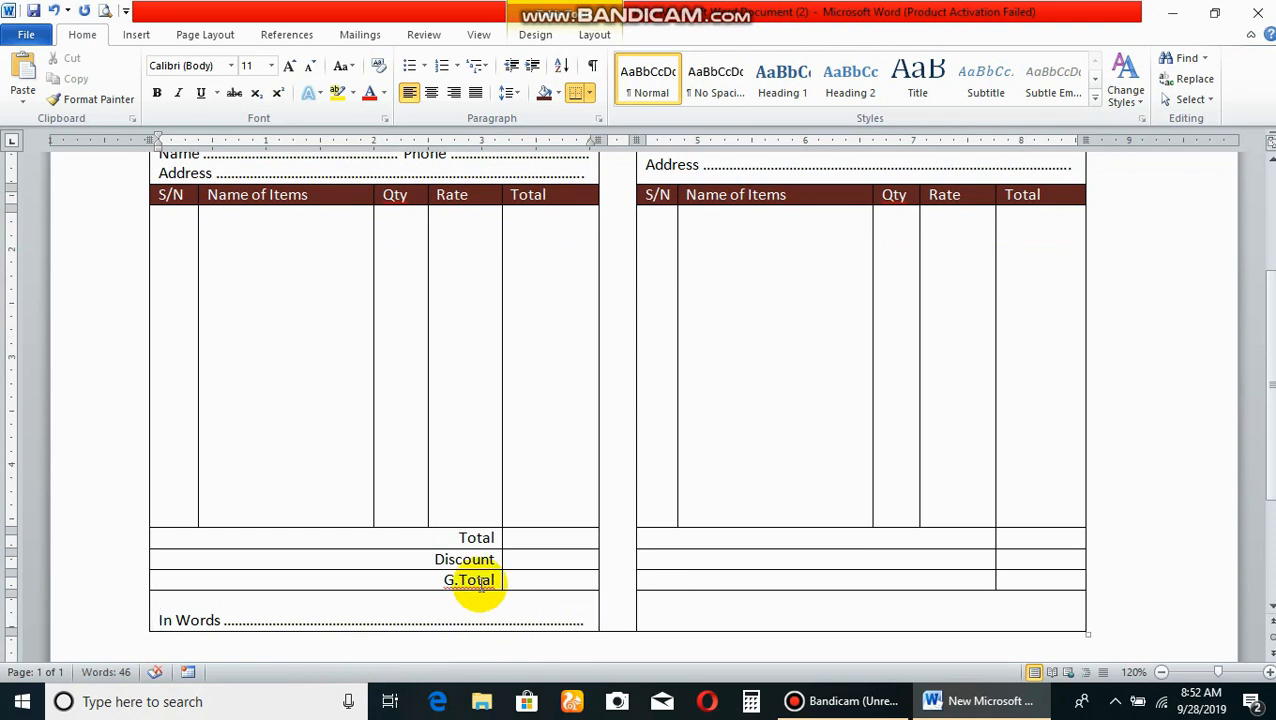
- Copy the first copy's Total, Discount, G.Total and In Words rows and paste them at the second copy's first totals row
{"action": "scroll", "coordinate": [658, 520], "scroll_direction": "down", "scroll_amount": 3}
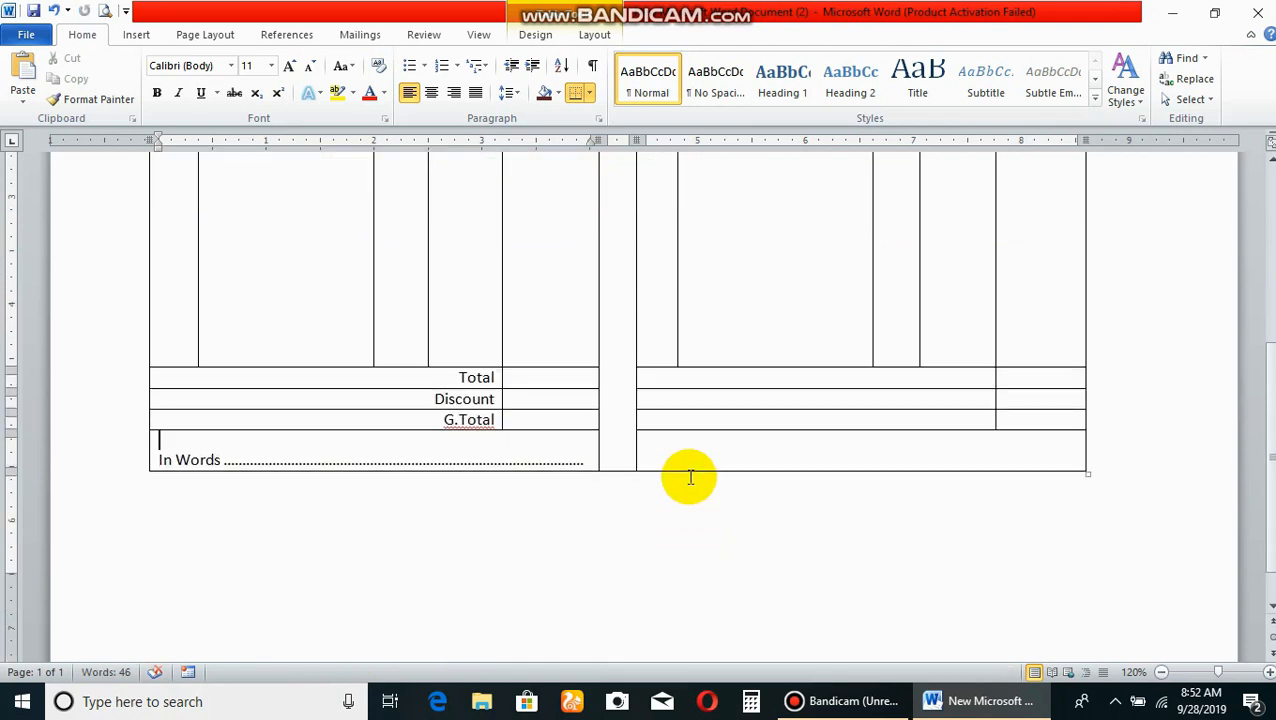
{"action": "left_click_drag", "start_coordinate": [456, 379], "coordinate": [519, 433]}
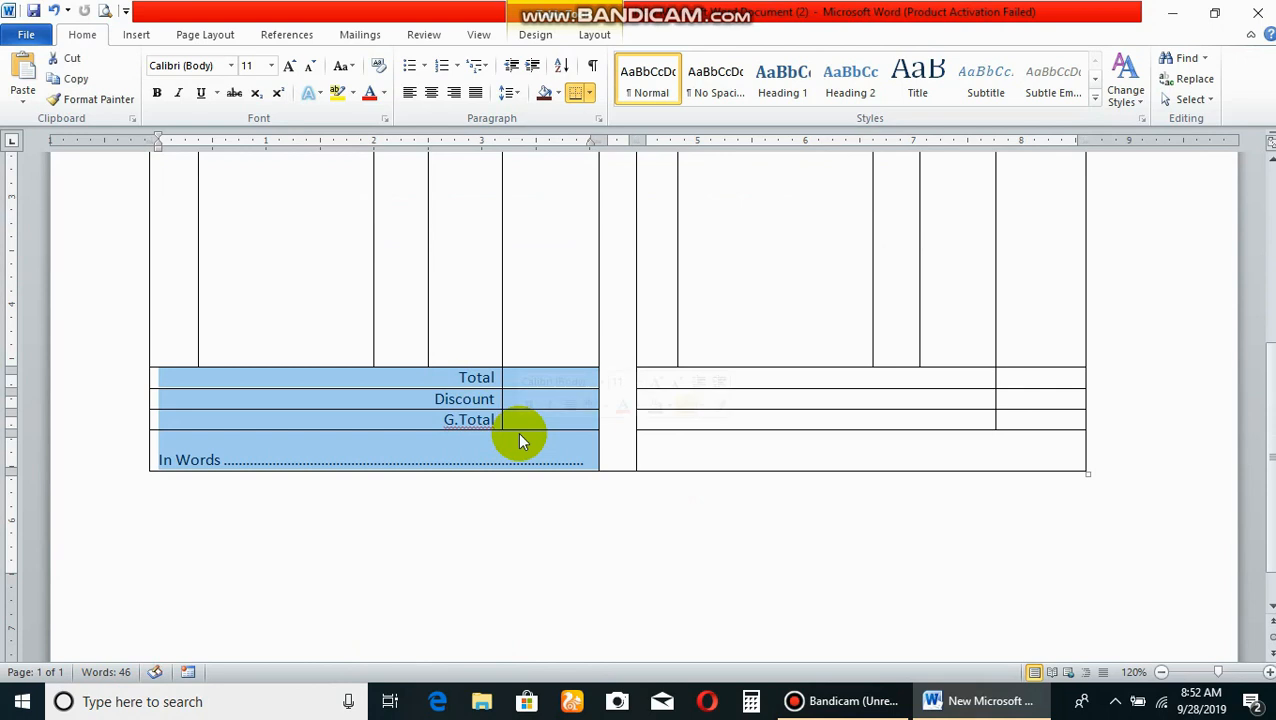
{"action": "left_click", "coordinate": [75, 78]}
{"action": "left_click", "coordinate": [652, 374]}
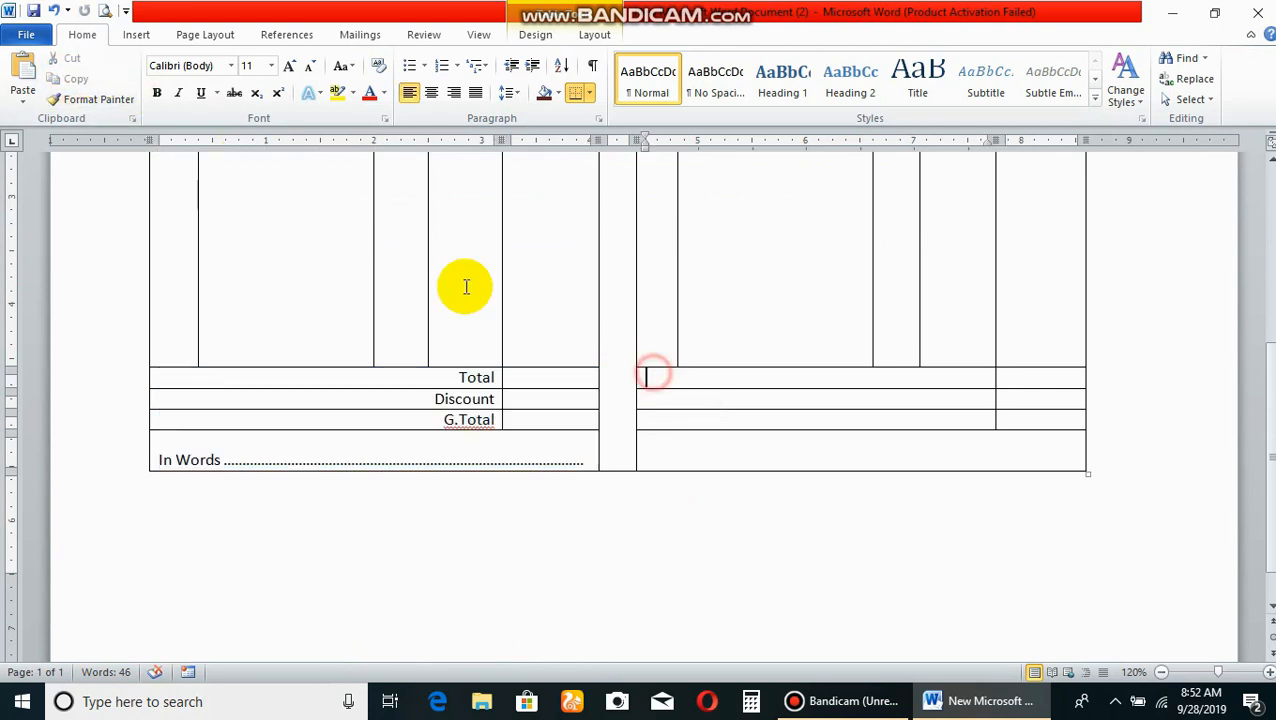
{"action": "left_click", "coordinate": [22, 65]}
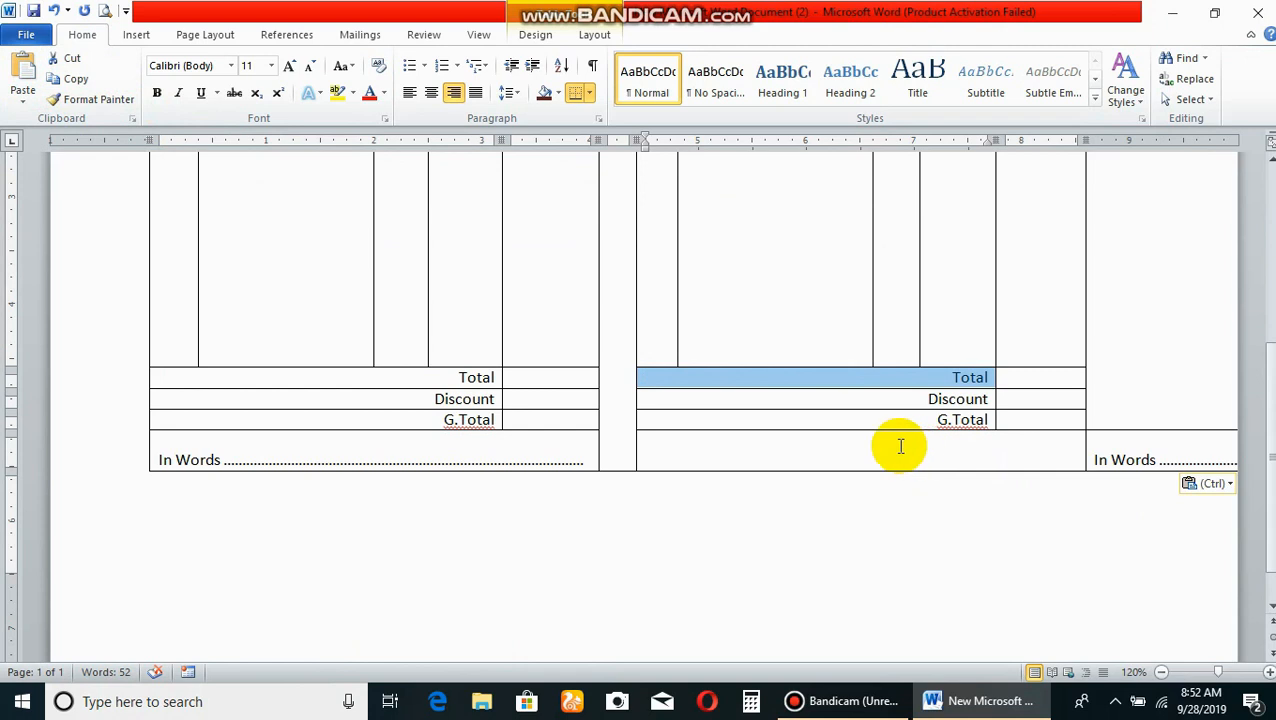
- Repeat the paste inside the second copy's Total cell and merge that cell with the empty amount cell beside it
{"action": "left_click", "coordinate": [85, 14]}
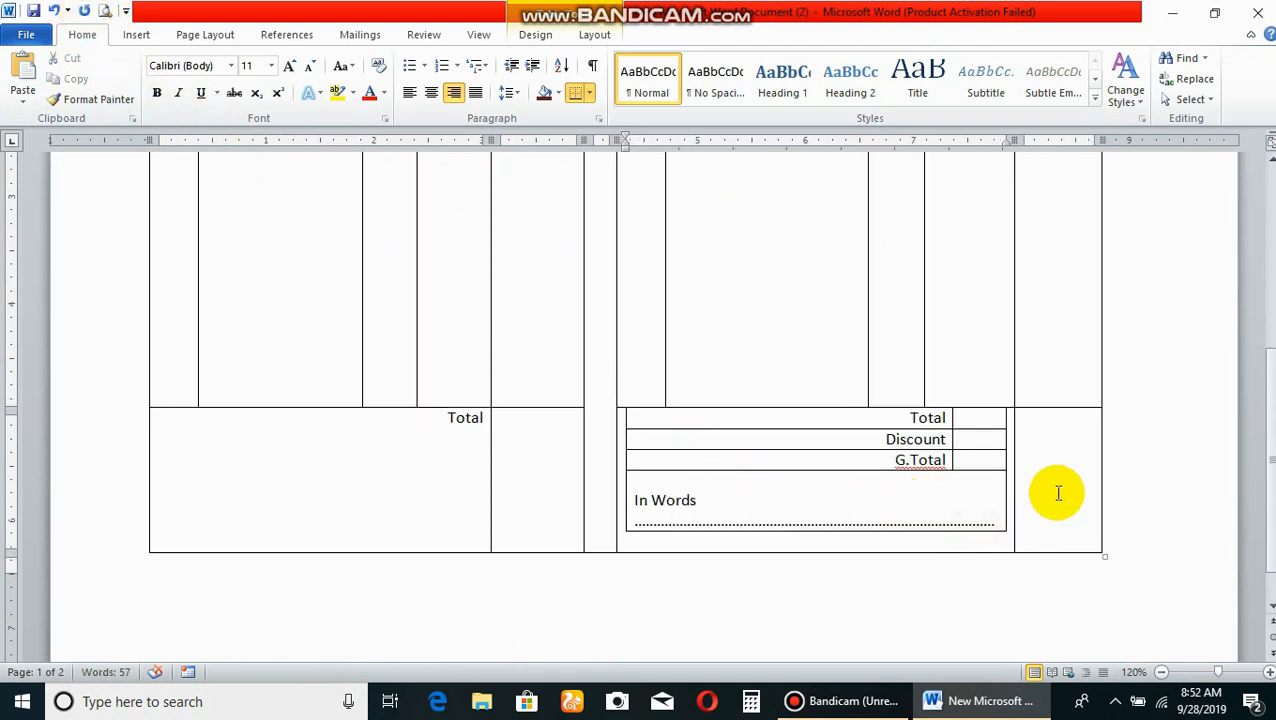
{"action": "left_click_drag", "start_coordinate": [1064, 486], "coordinate": [991, 484]}
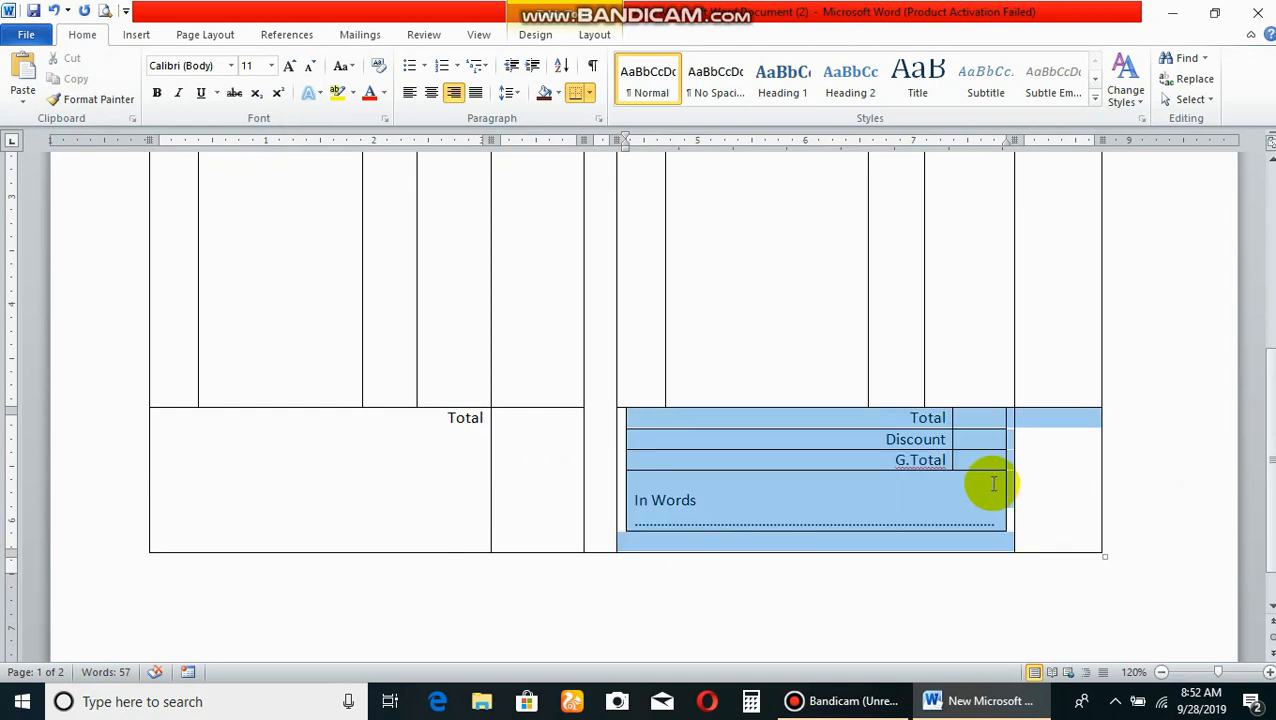
{"action": "left_click", "coordinate": [594, 35]}
{"action": "left_click", "coordinate": [388, 70]}
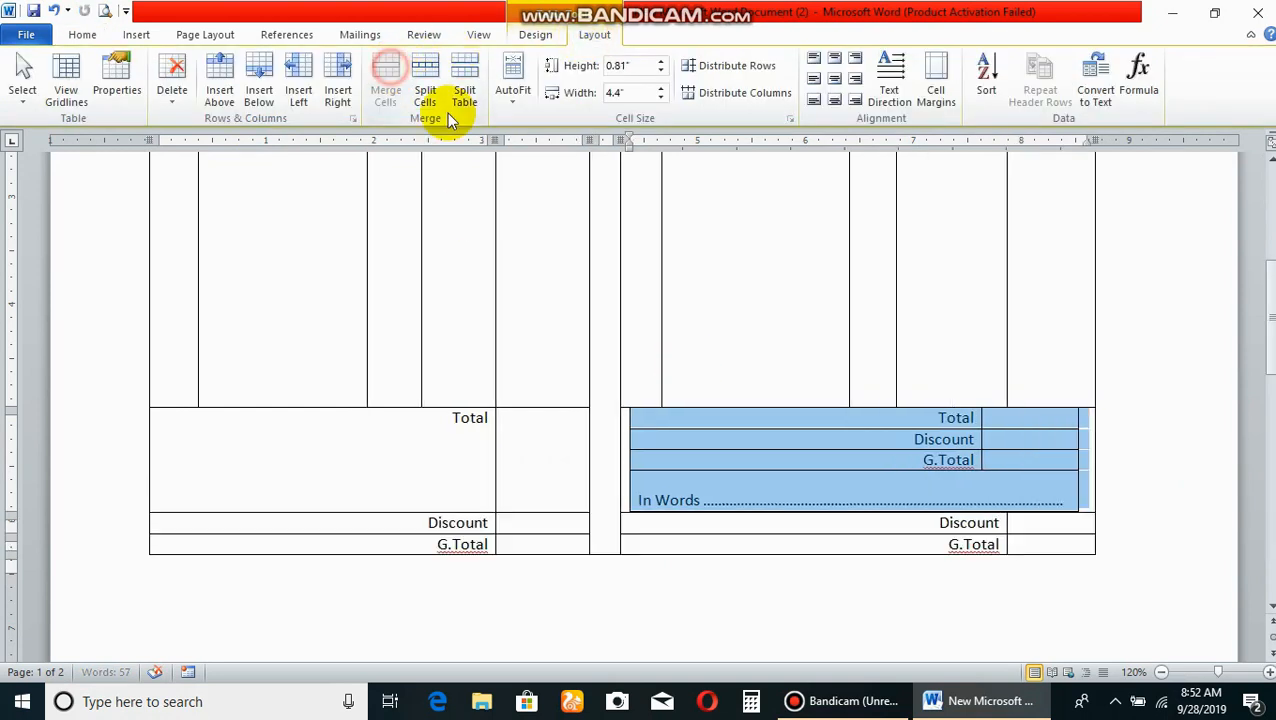
- Undo the misplaced totals pastes and cell merge in the second copy, and the blank line above the first copy's In Words
{"action": "left_click", "coordinate": [855, 543]}
{"action": "key", "text": "ctrl+z"}
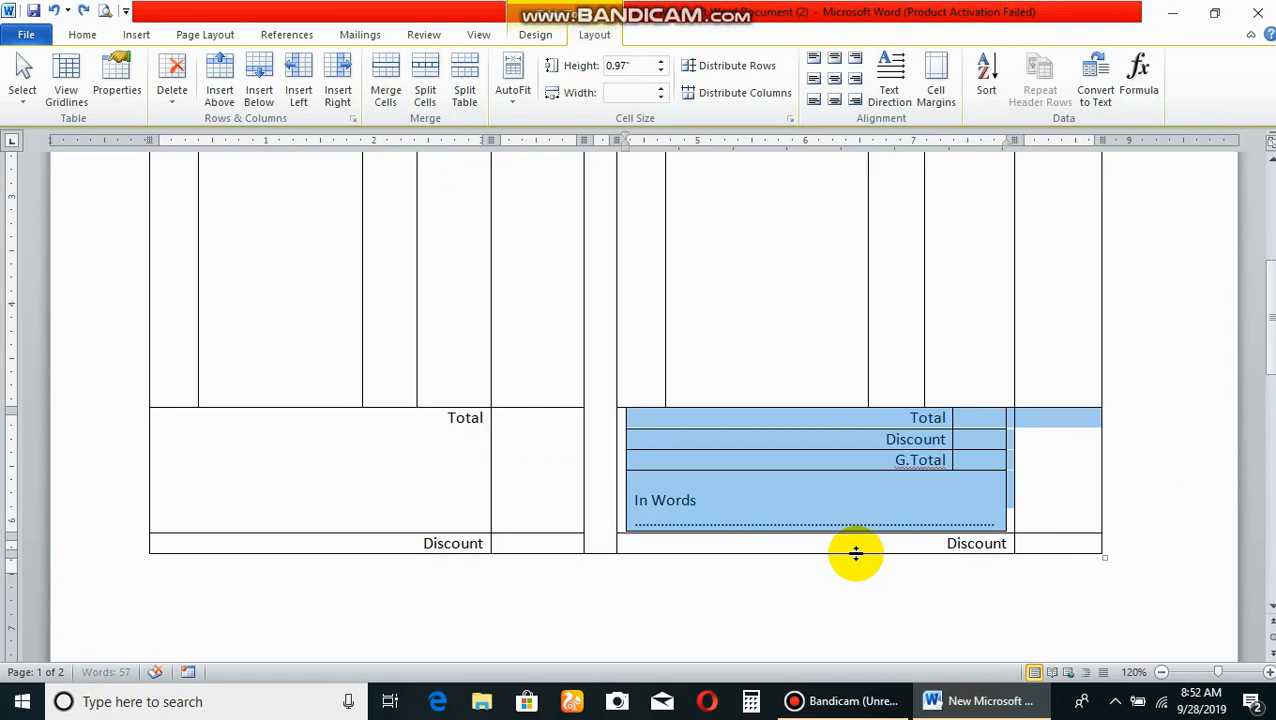
{"action": "key", "text": "ctrl+y"}
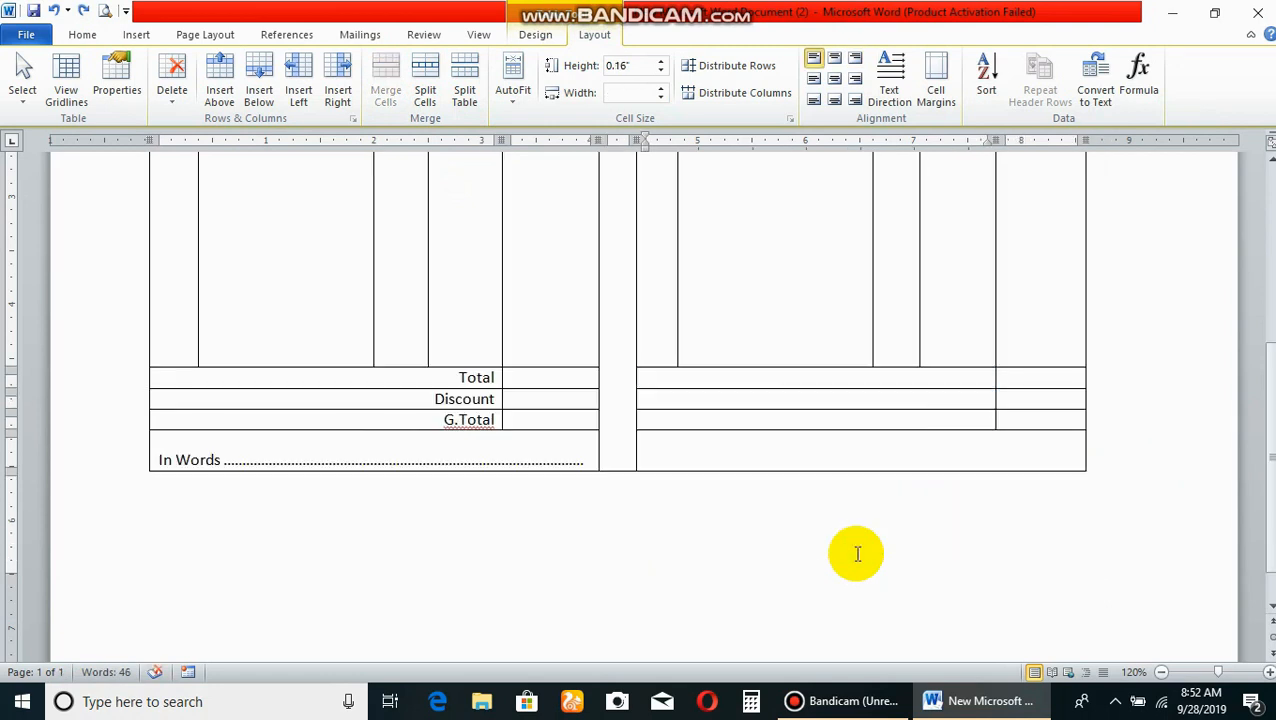
{"action": "key", "text": "ctrl+y"}
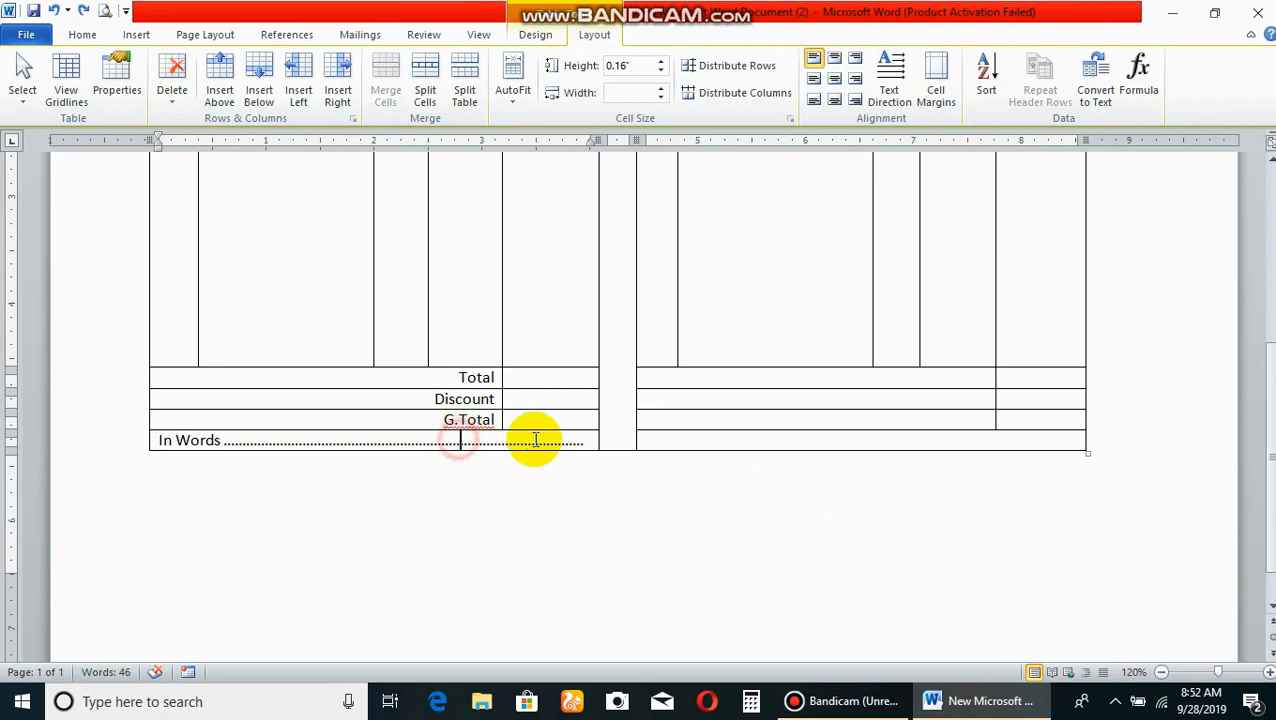
- Copy the first copy's Total, Discount and G.Total label cells and paste them into the second copy's matching cells
{"action": "left_click", "coordinate": [806, 441]}
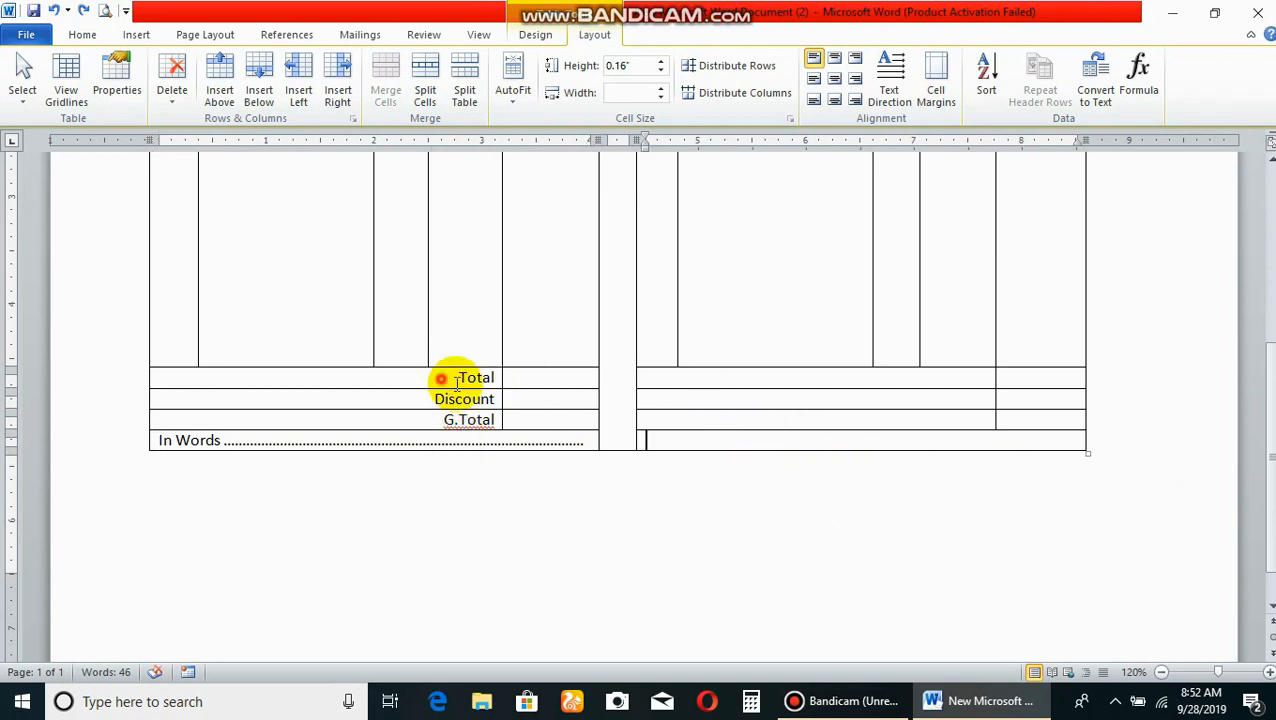
{"action": "left_click_drag", "start_coordinate": [442, 378], "coordinate": [530, 416]}
{"action": "left_click", "coordinate": [85, 37]}
{"action": "left_click", "coordinate": [68, 84]}
{"action": "left_click", "coordinate": [672, 378]}
{"action": "left_click", "coordinate": [22, 70]}
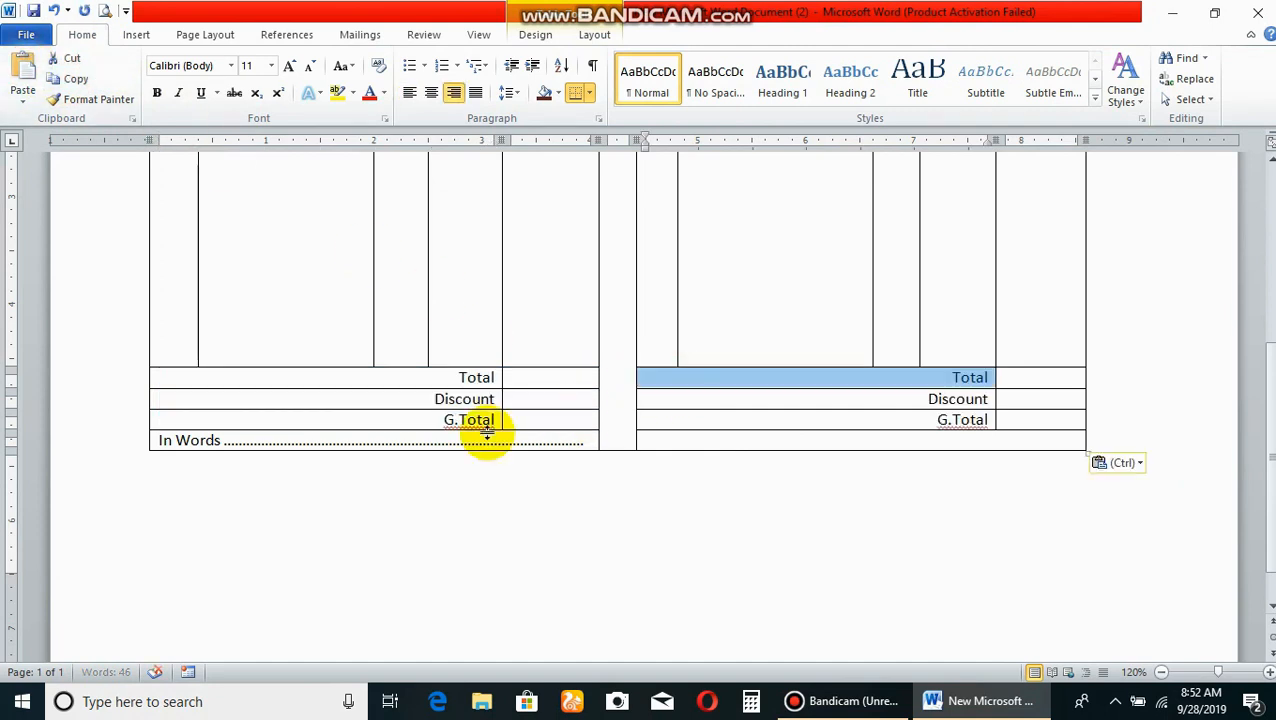
- Copy the first copy's In Words dotted line text and paste it into the second copy's last row
{"action": "left_click_drag", "start_coordinate": [584, 441], "coordinate": [160, 440]}
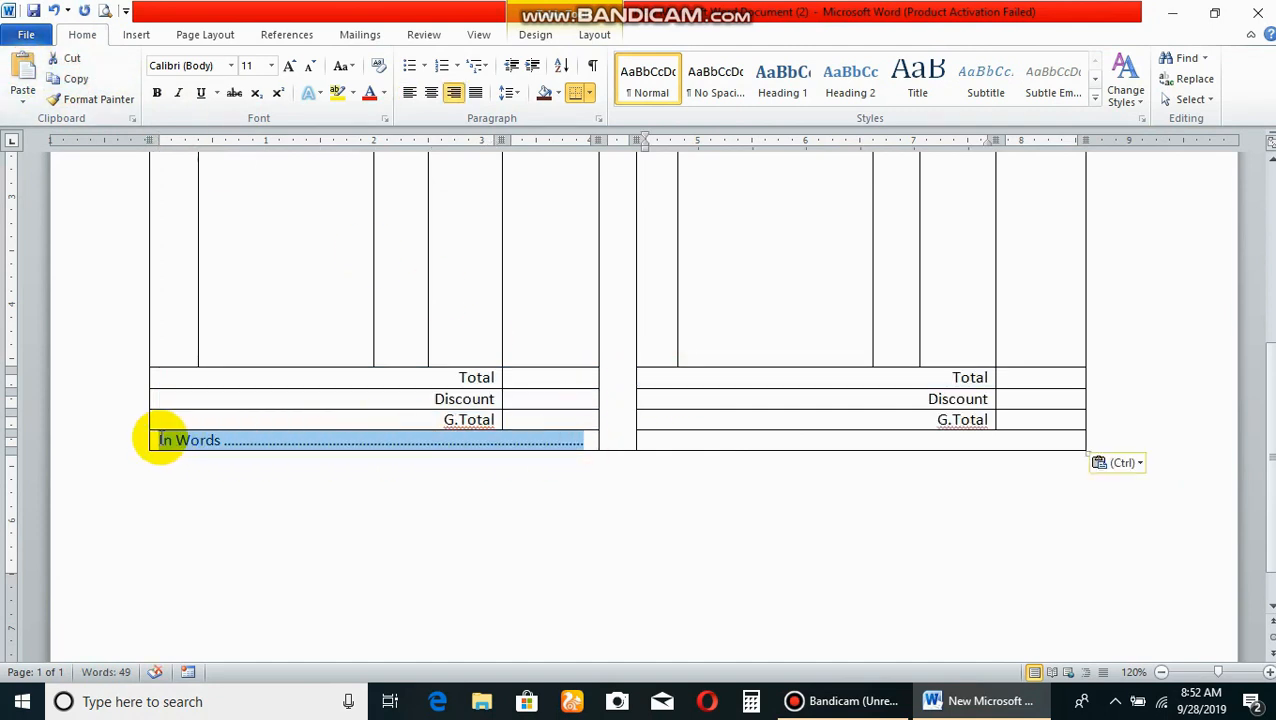
{"action": "left_click", "coordinate": [70, 79]}
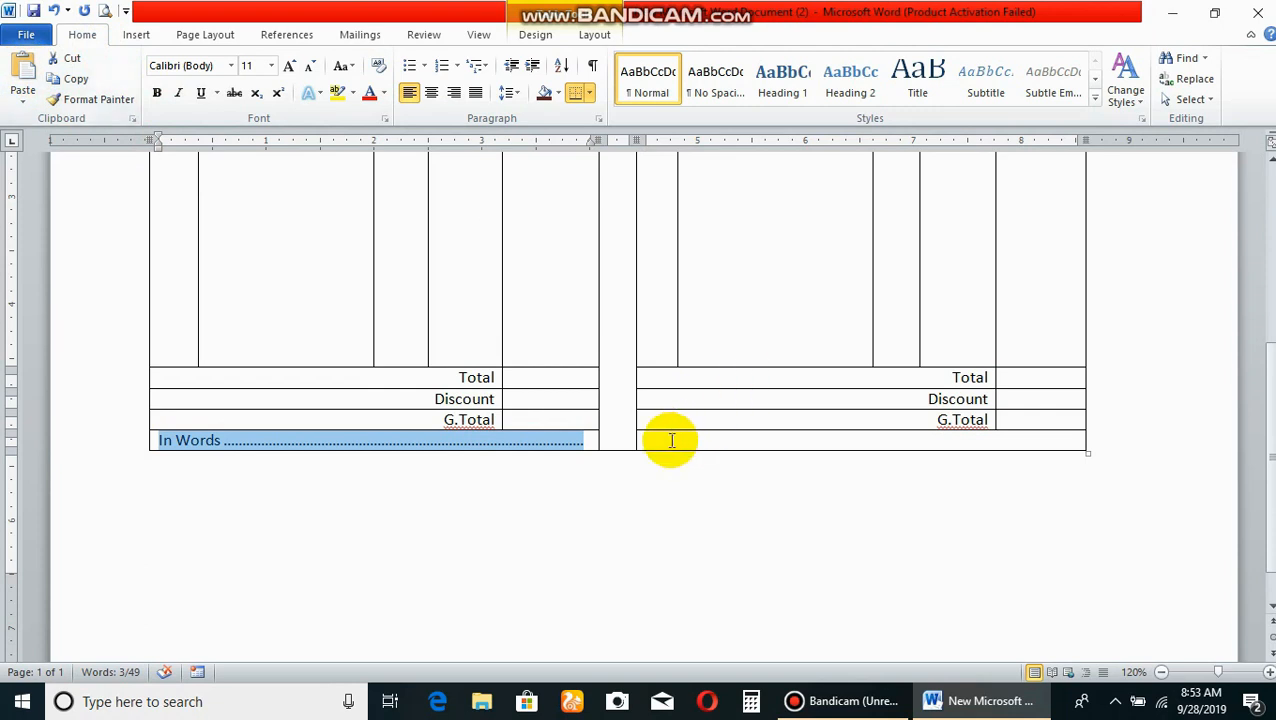
{"action": "left_click", "coordinate": [672, 441]}
{"action": "left_click", "coordinate": [22, 75]}
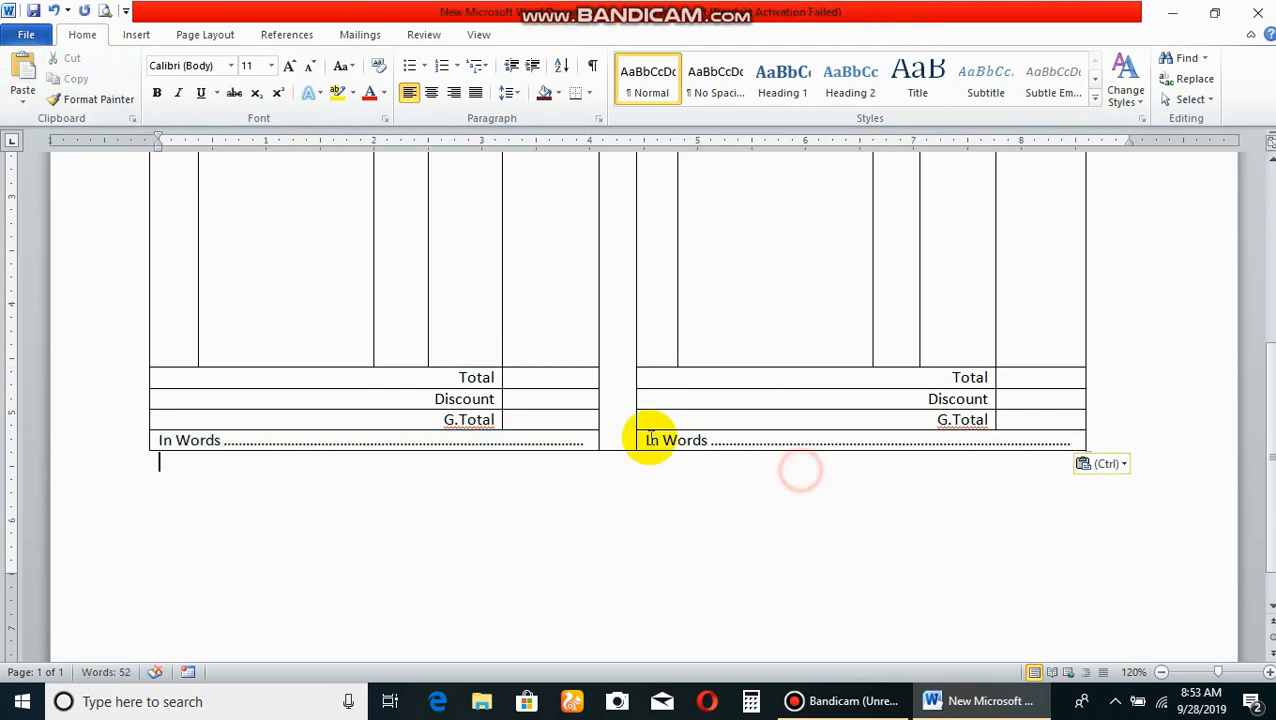
- Shade the first copy's cell containing Date, Name, Phone and Address with light orange
{"action": "left_click", "coordinate": [555, 421]}
{"action": "scroll", "coordinate": [732, 473], "scroll_direction": "up", "scroll_amount": 3}
{"action": "scroll", "coordinate": [734, 472], "scroll_direction": "up", "scroll_amount": 2}
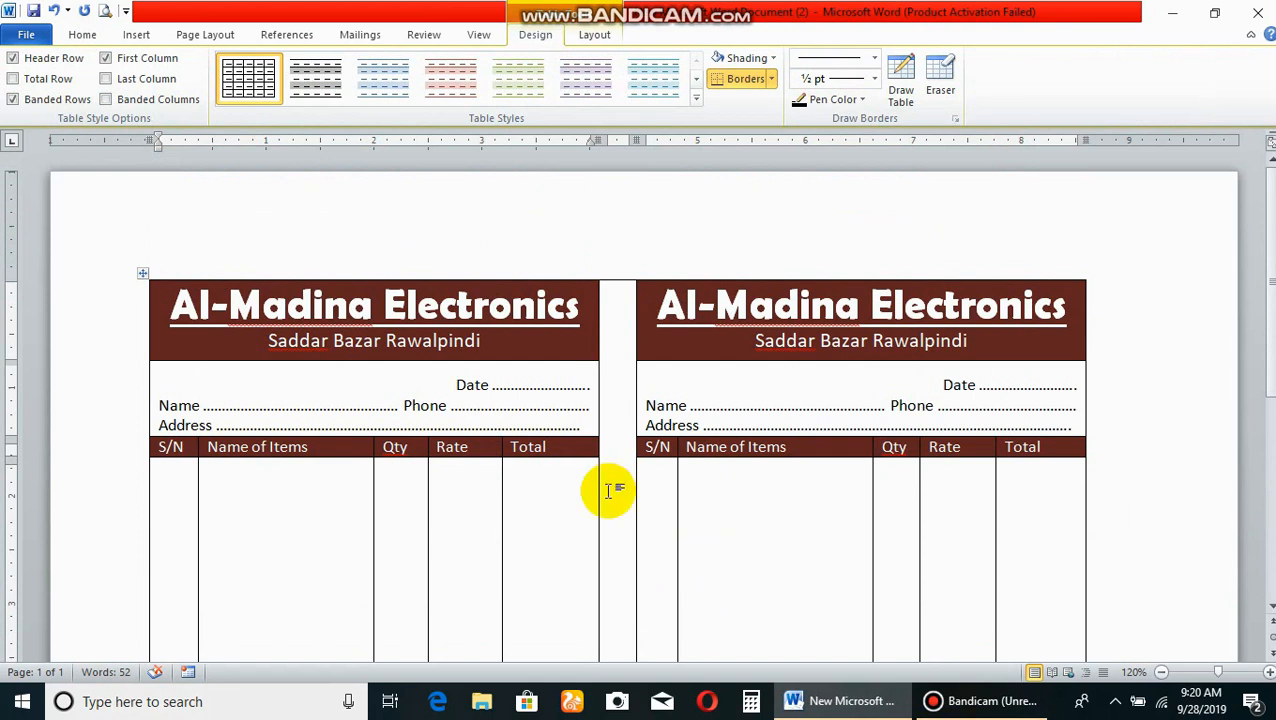
{"action": "left_click_drag", "start_coordinate": [594, 370], "coordinate": [590, 425]}
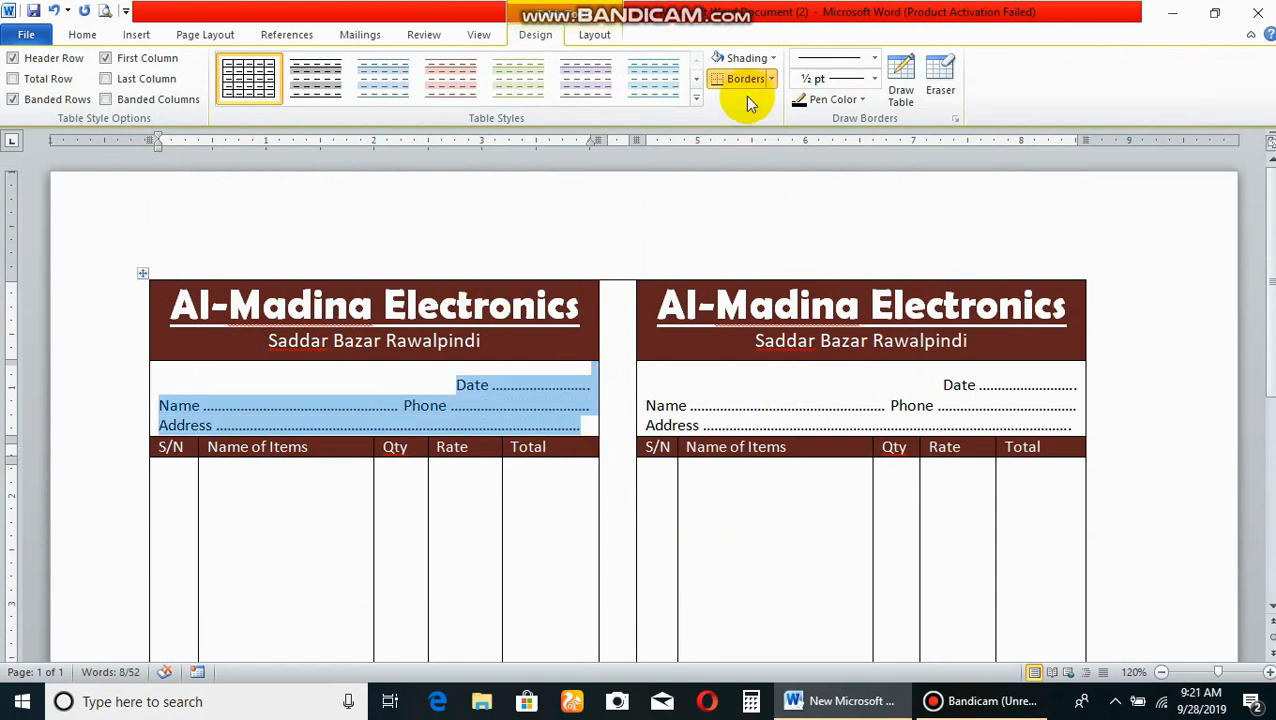
{"action": "left_click", "coordinate": [773, 60]}
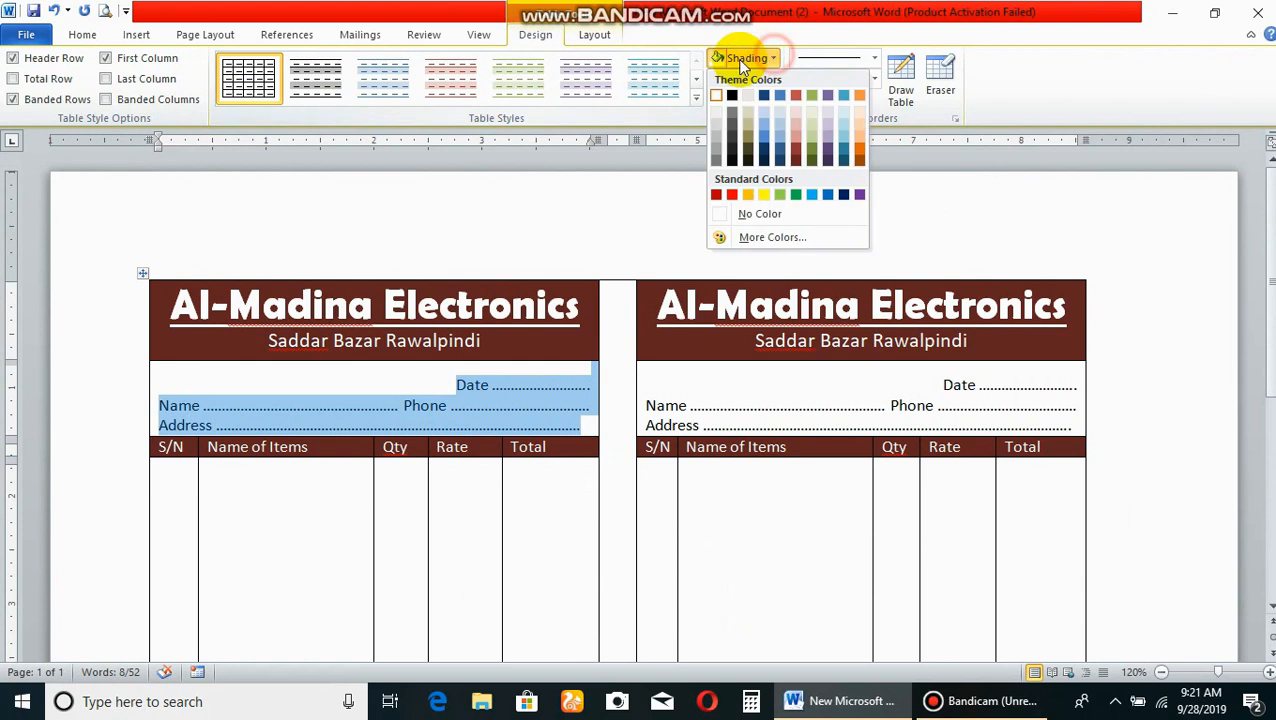
{"action": "left_click", "coordinate": [858, 128]}
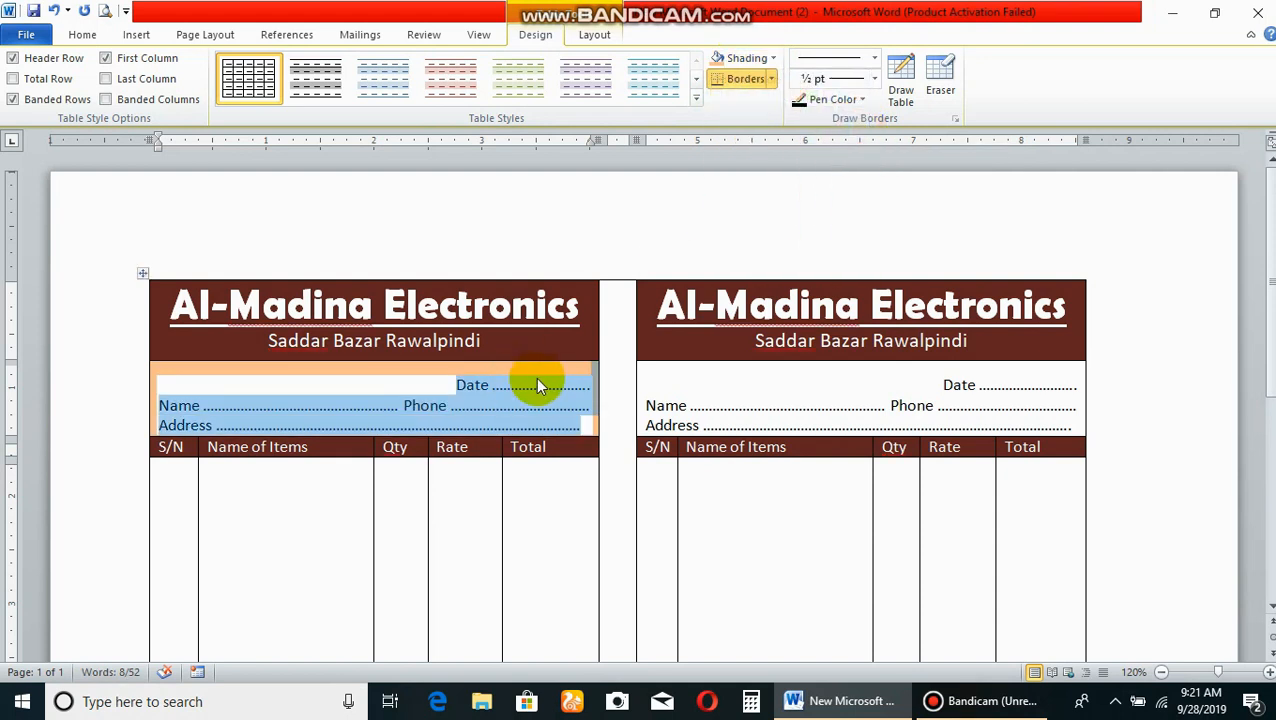
- Reapply the light orange shading to the first copy's Date, Name and Phone lines and its Address line to fill their backgrounds
{"action": "left_click", "coordinate": [421, 398]}
{"action": "left_click_drag", "start_coordinate": [441, 384], "coordinate": [585, 425]}
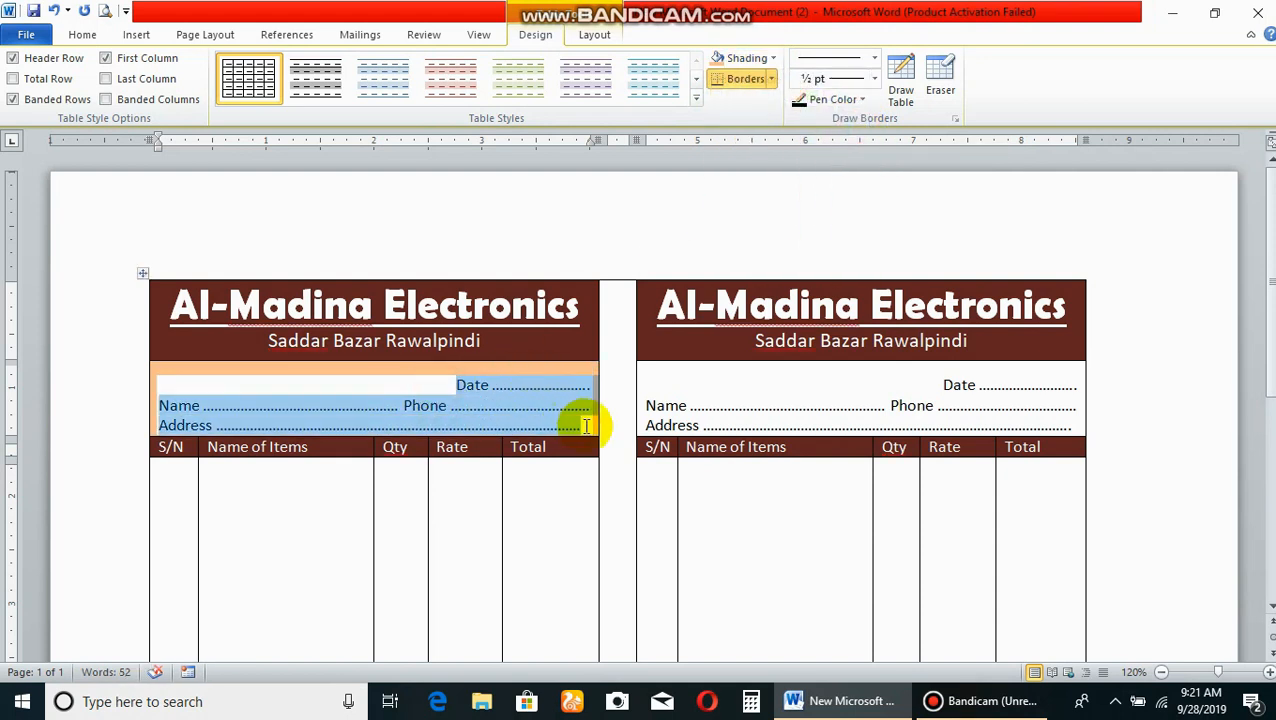
{"action": "left_click", "coordinate": [711, 58]}
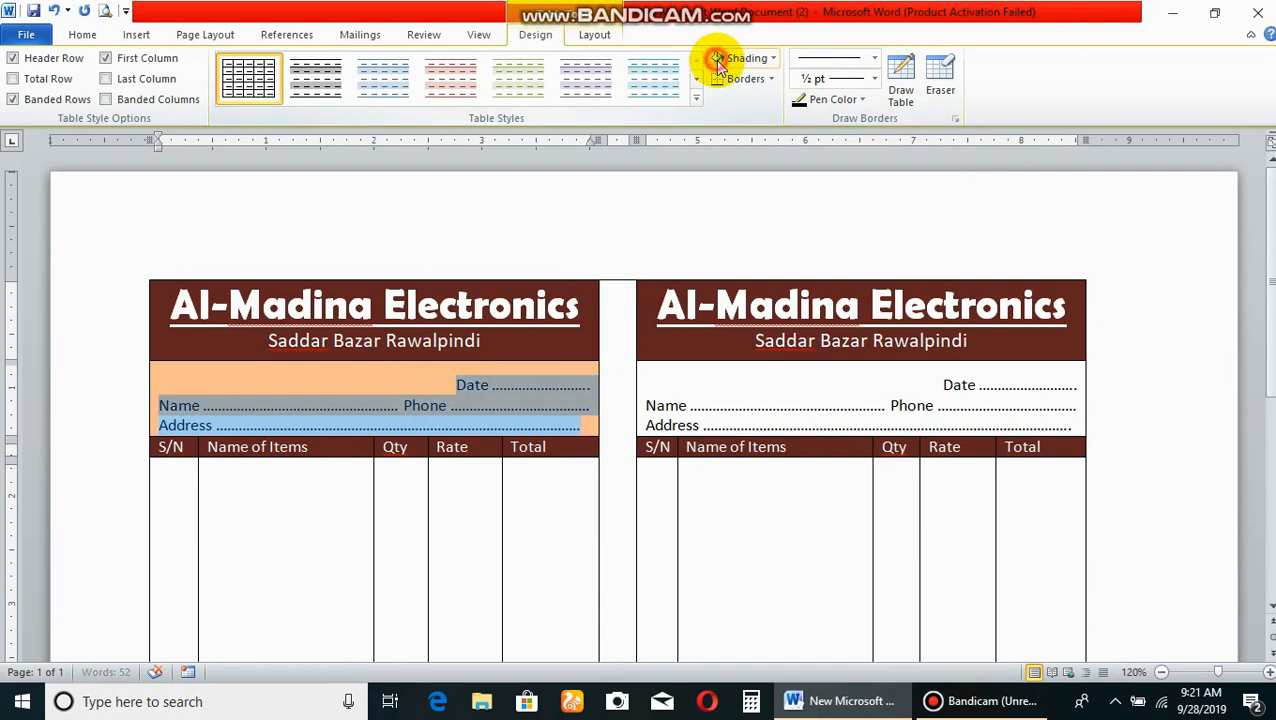
{"action": "left_click", "coordinate": [170, 428]}
{"action": "left_click_drag", "start_coordinate": [158, 427], "coordinate": [509, 422]}
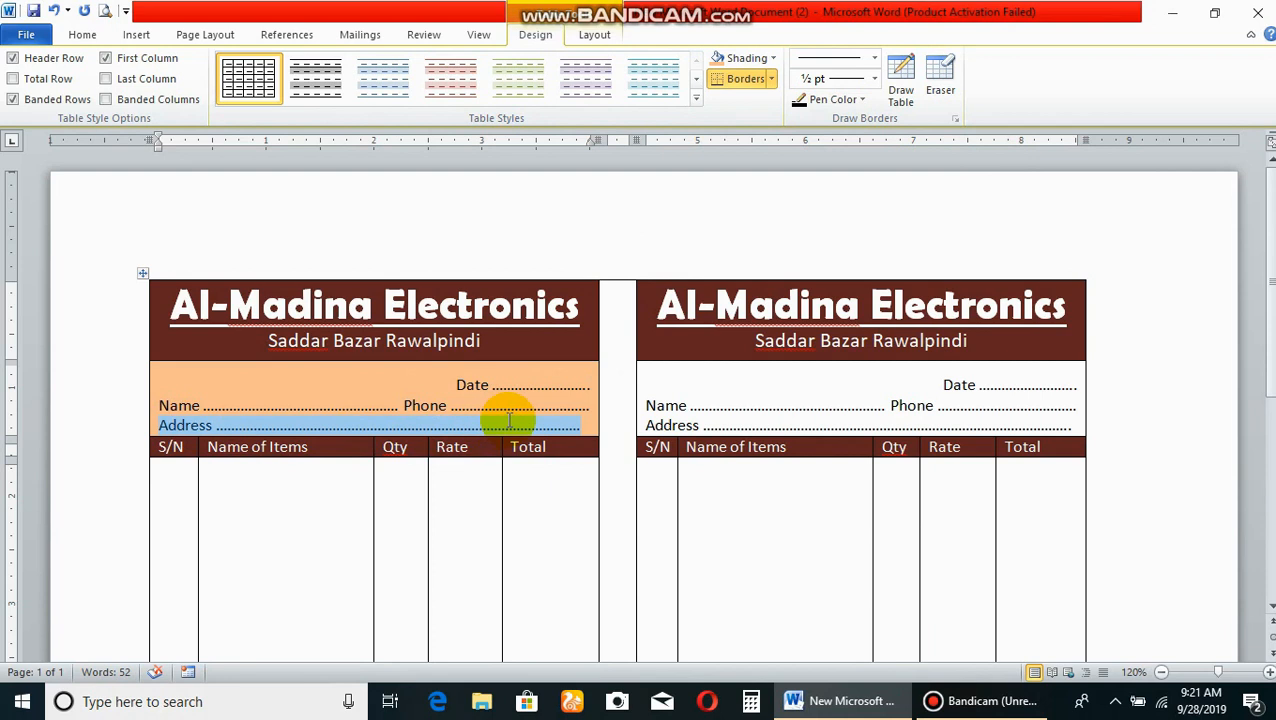
{"action": "left_click", "coordinate": [720, 58]}
- Shade the second copy's Date, Name, Phone and Address cell with the same light orange
{"action": "left_click_drag", "start_coordinate": [1068, 372], "coordinate": [1083, 427]}
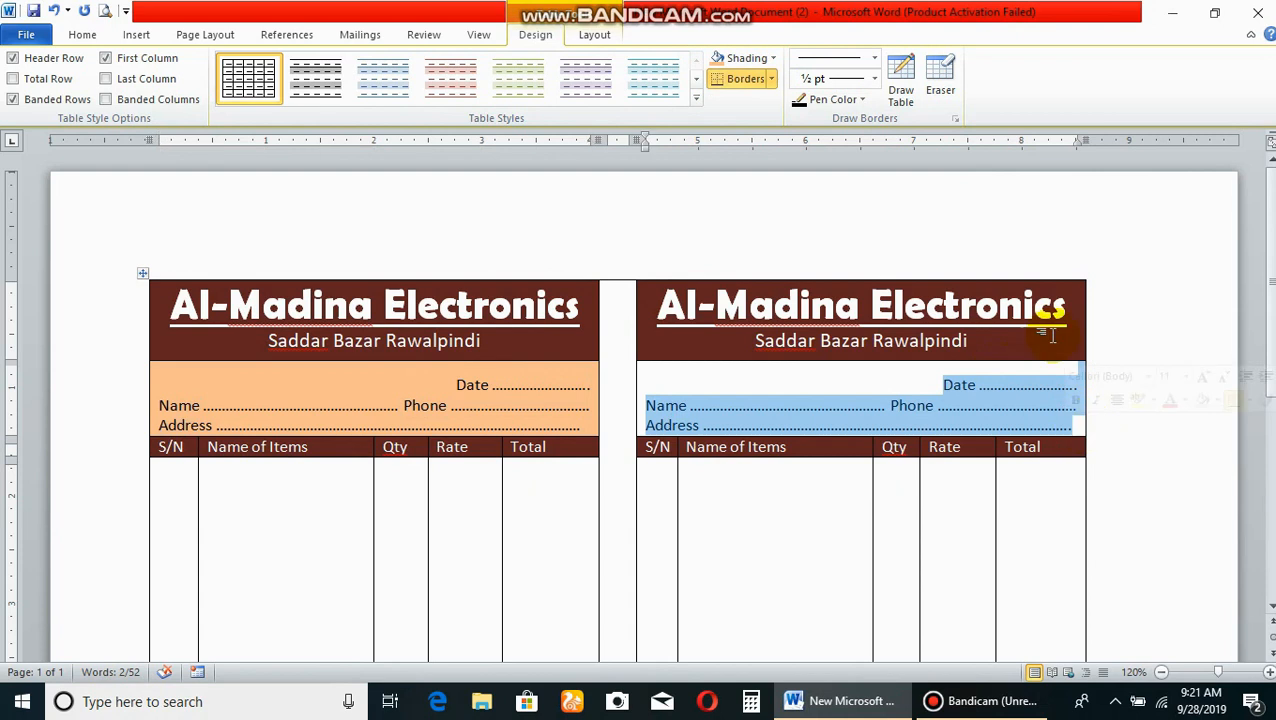
{"action": "left_click", "coordinate": [716, 57]}
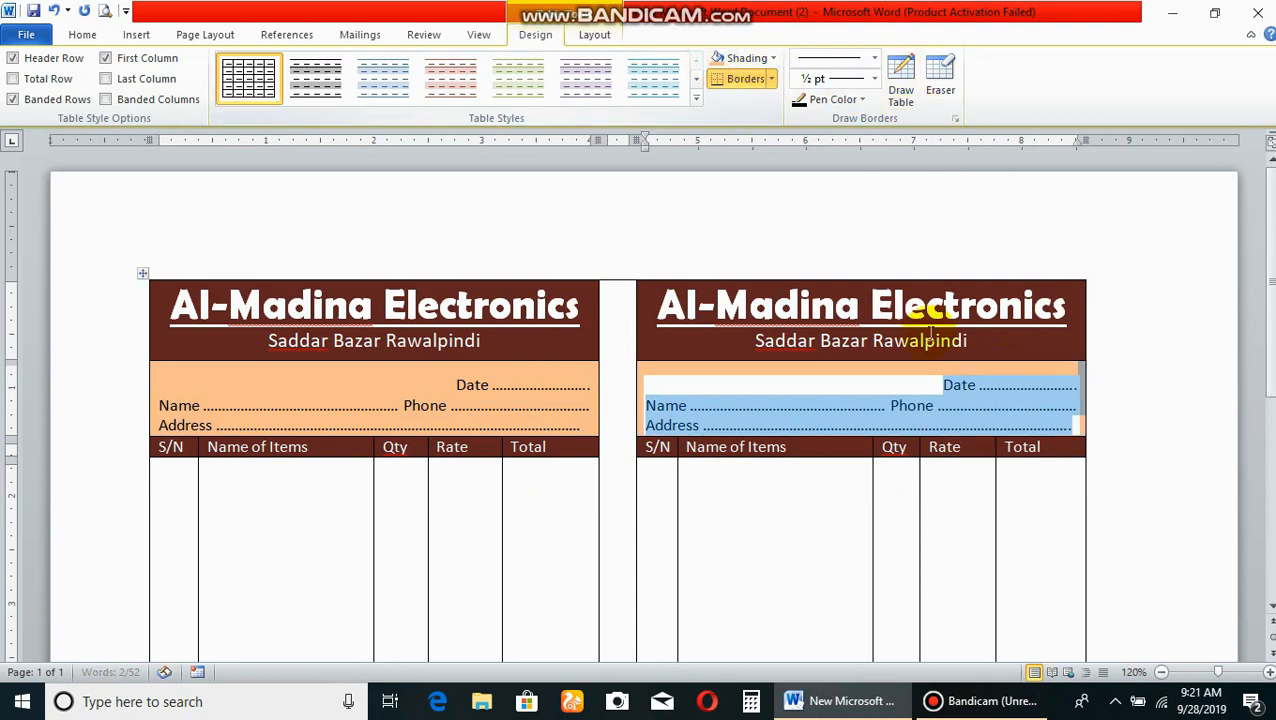